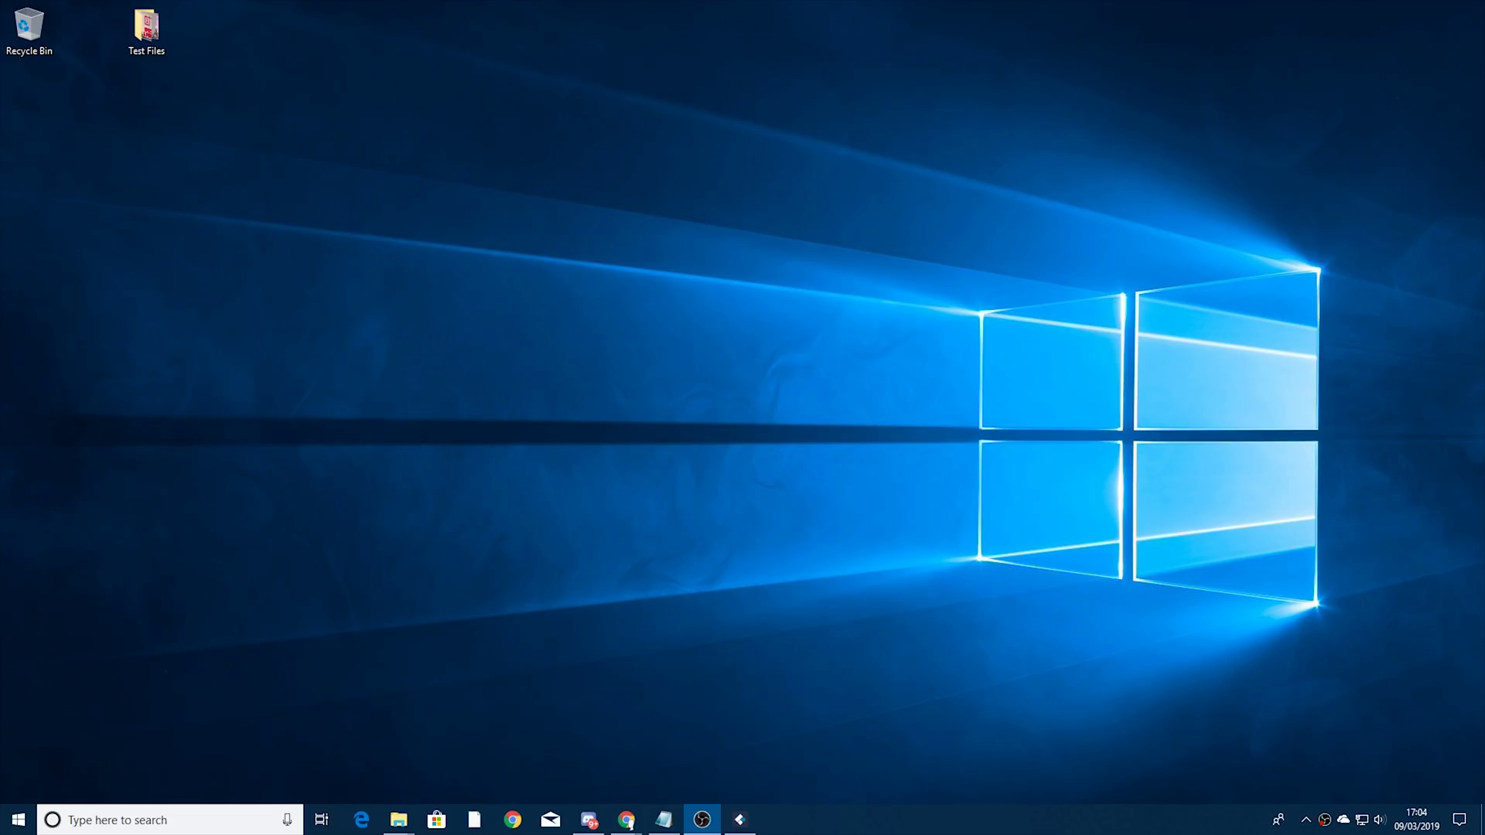
# Restore Recoverit from the taskbar and look over its modes, Deleted Files Recovery through All-Around Recovery.
pyautogui.click(739, 820)
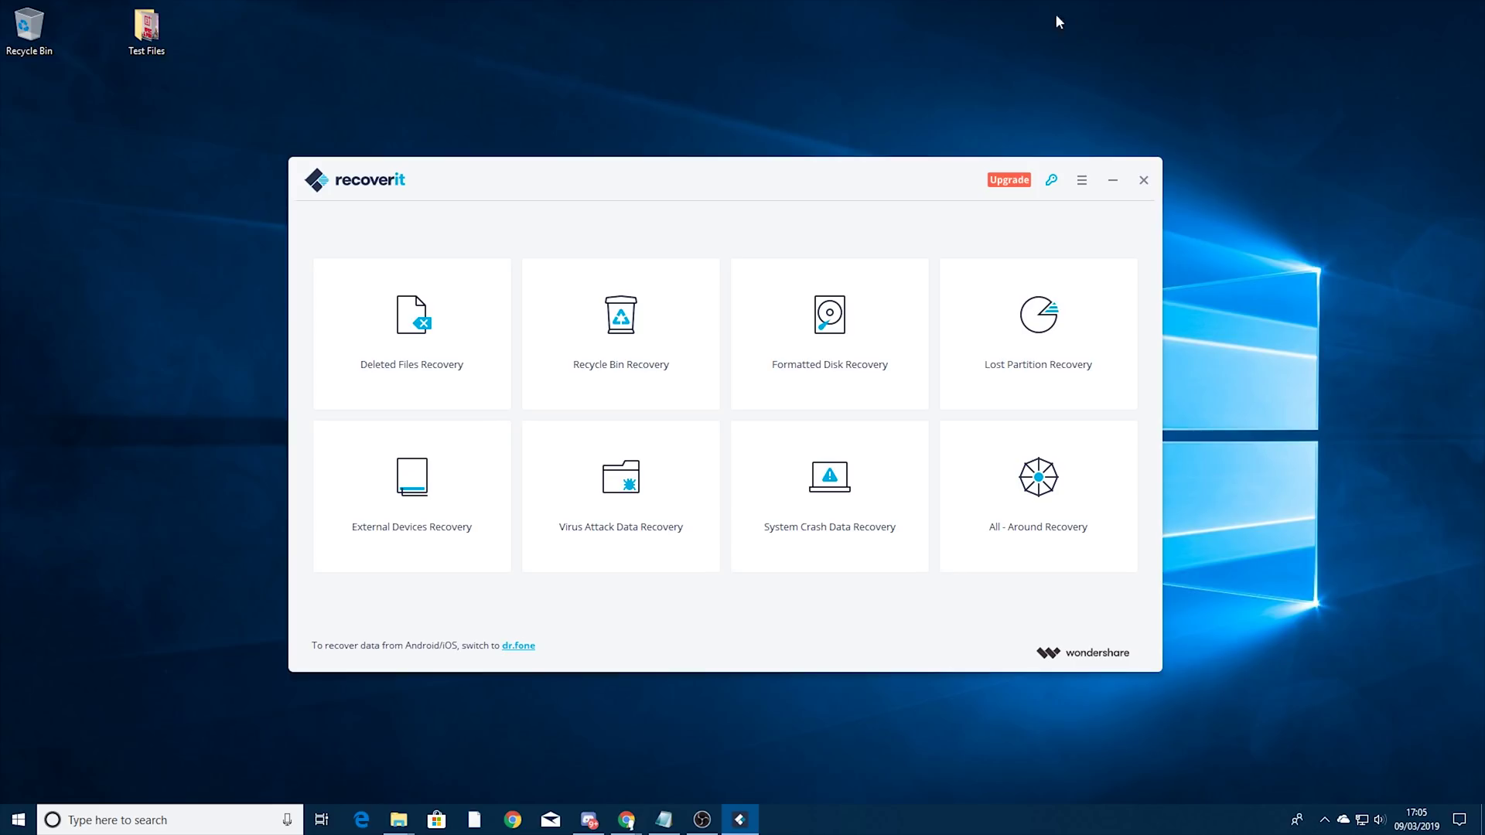
pyautogui.moveTo(646, 403)
pyautogui.moveTo(624, 443)
pyautogui.moveTo(523, 369)
# Open Test Files, permanently delete all five PNG thumbnails with Shift+Delete, and close the folder.
pyautogui.moveTo(469, 176); pyautogui.dragTo(584, 163)
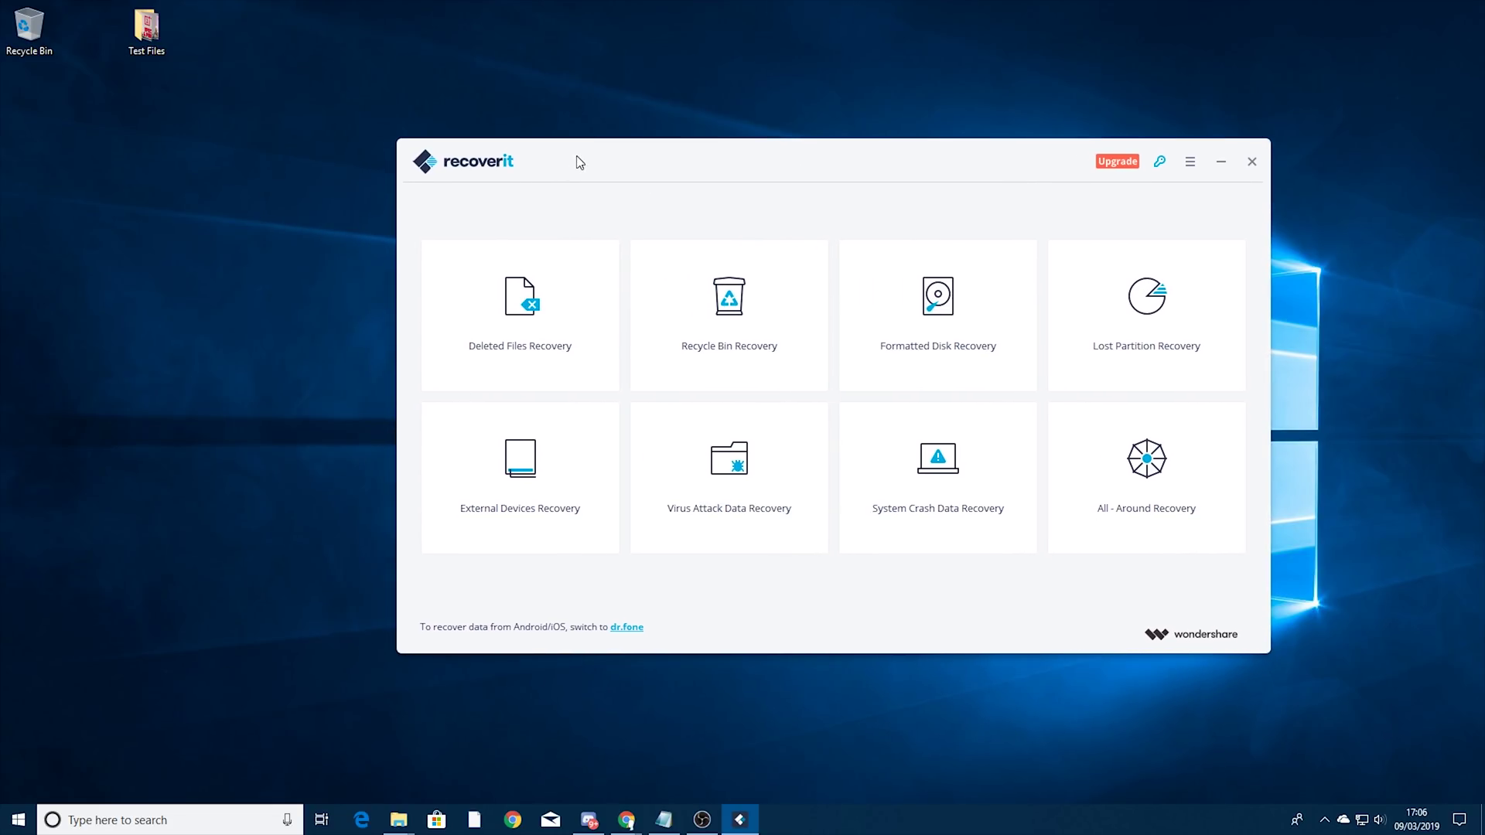
pyautogui.doubleClick(143, 40)
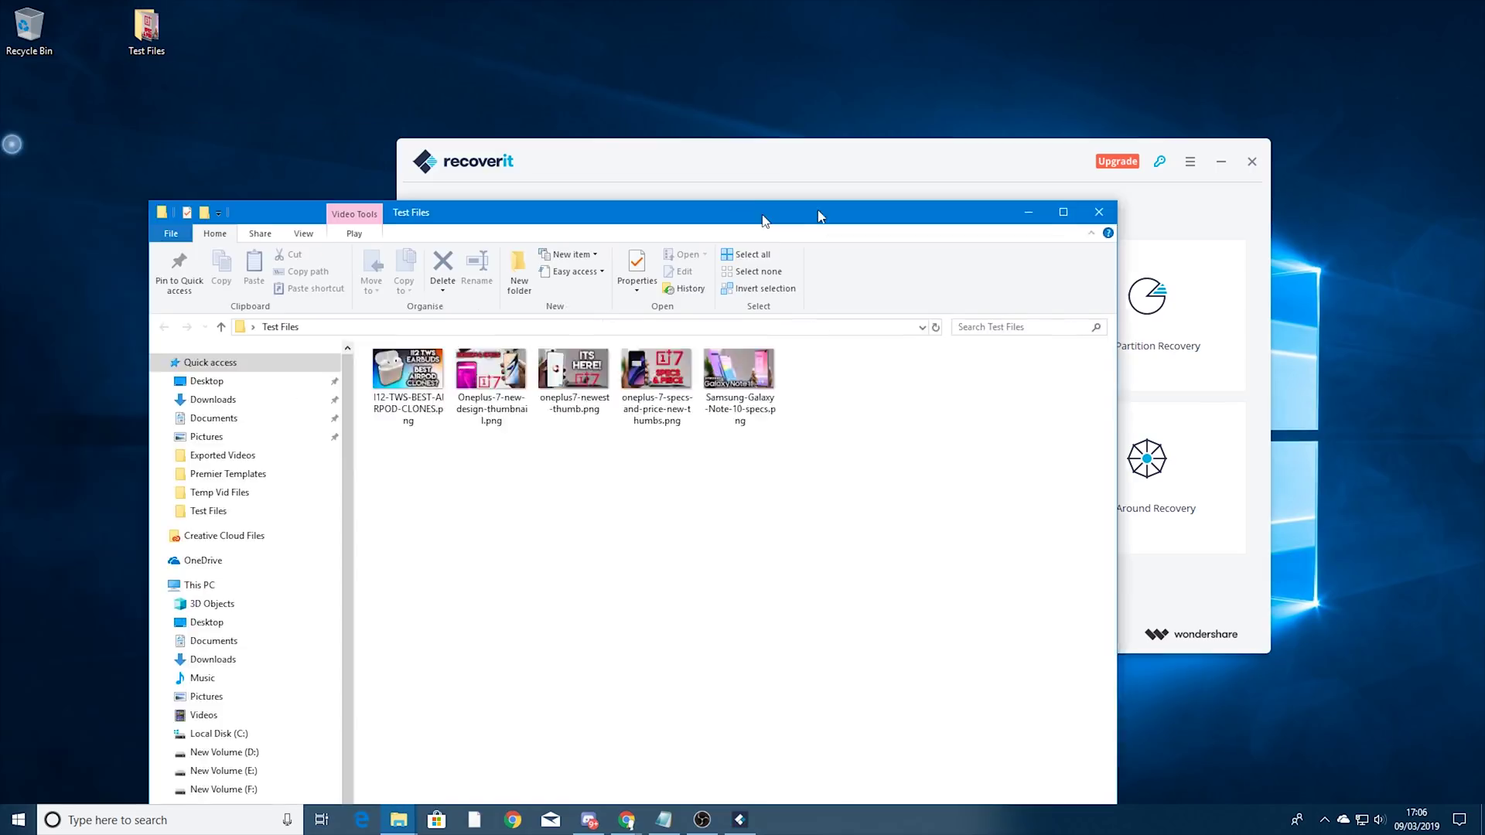
pyautogui.moveTo(764, 220); pyautogui.dragTo(890, 62)
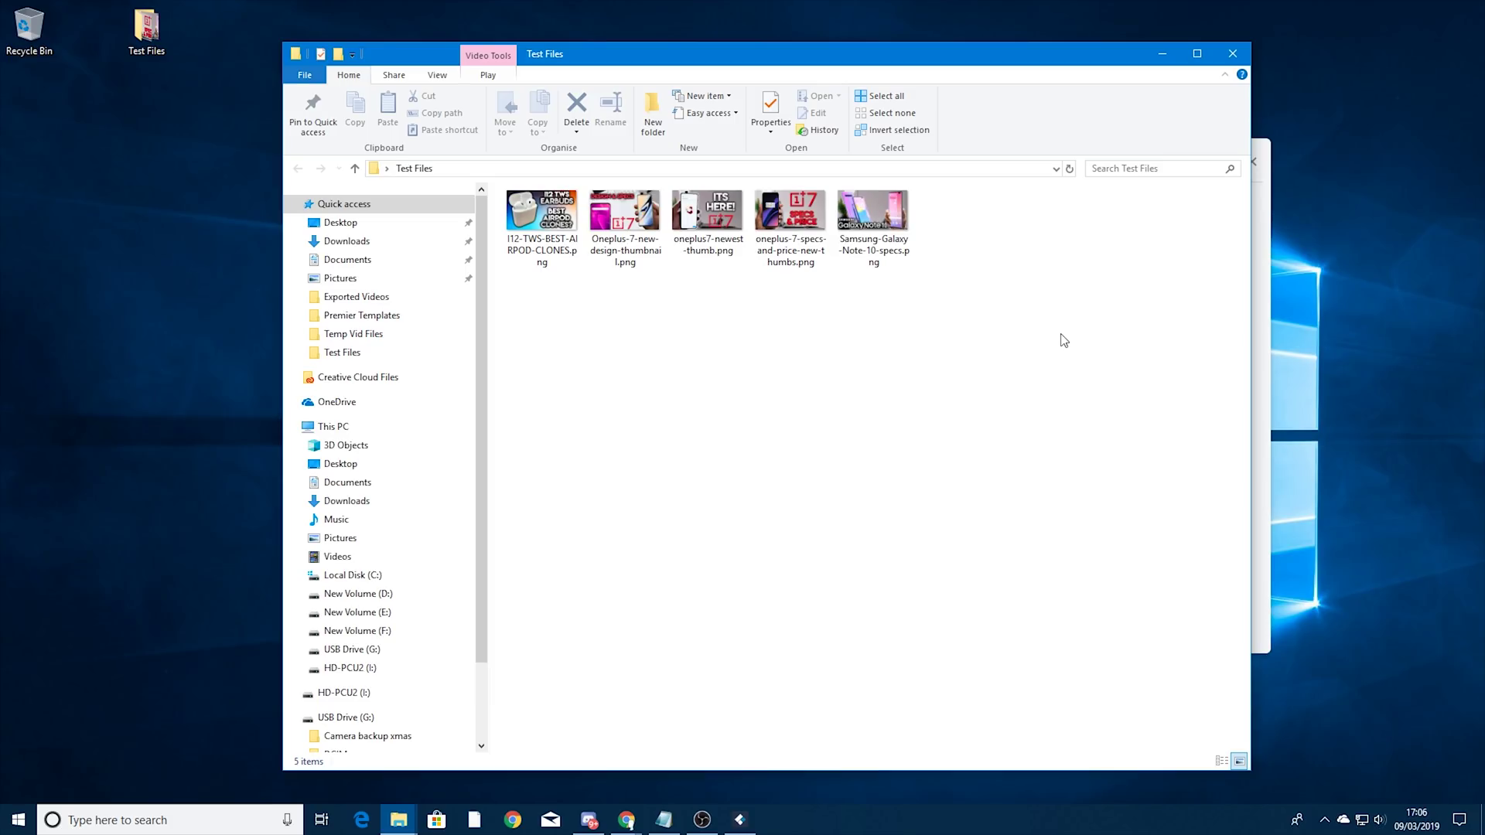
pyautogui.moveTo(1062, 333); pyautogui.dragTo(495, 230)
pyautogui.hotkey('shift', 'Delete')
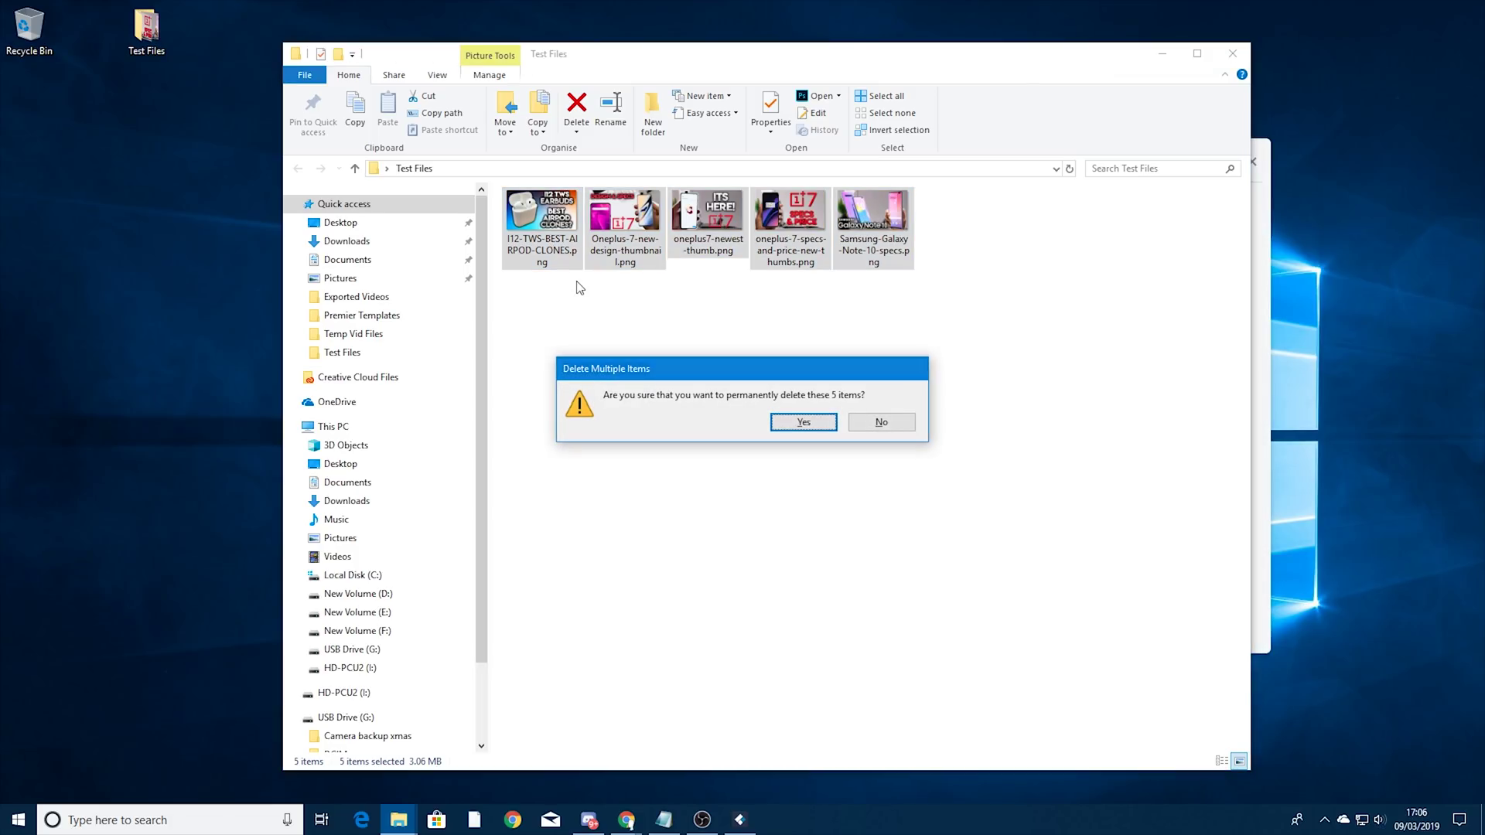
pyautogui.press('Return')
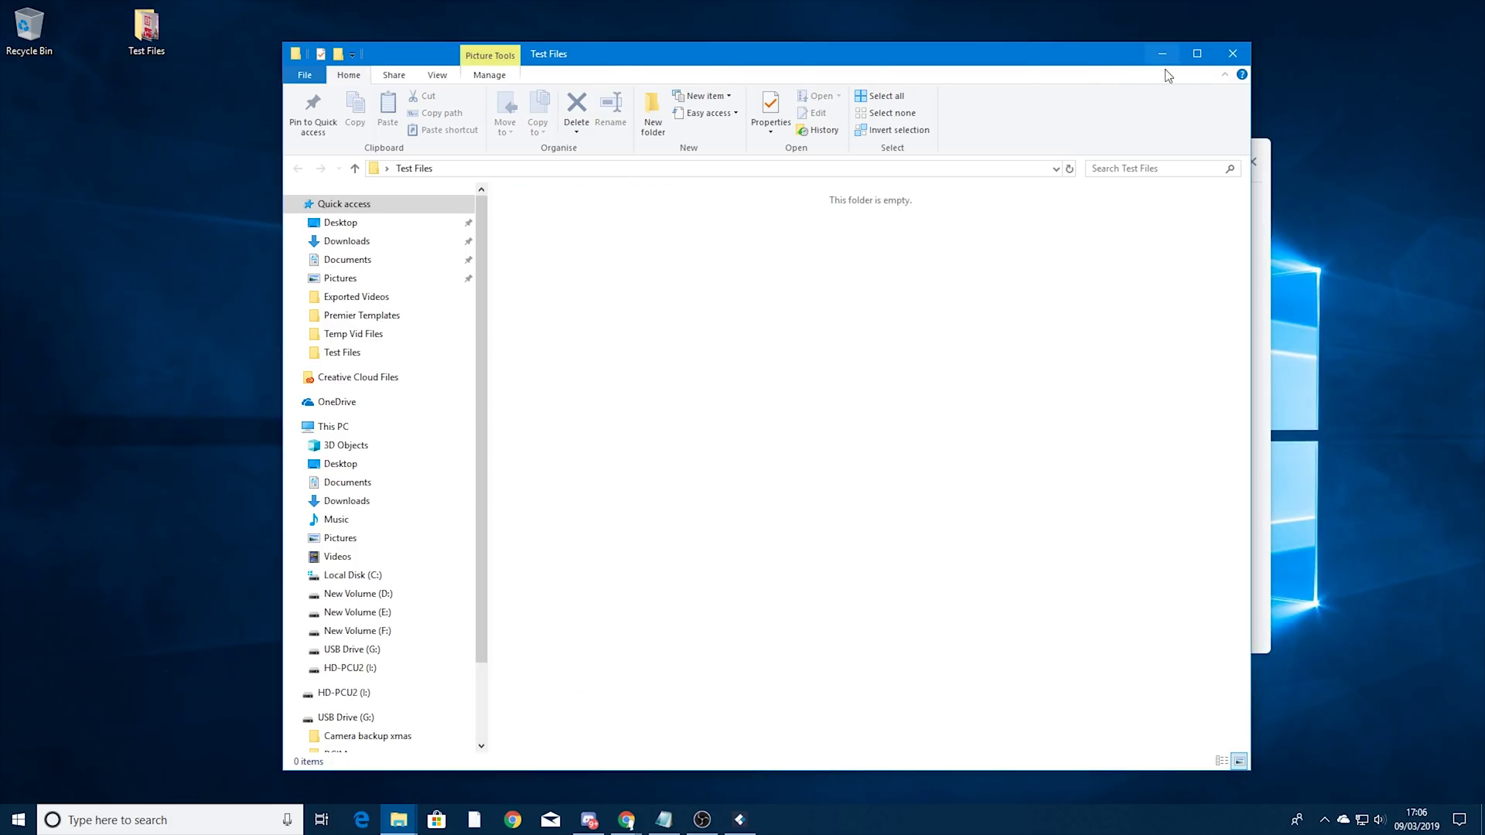
pyautogui.click(1233, 53)
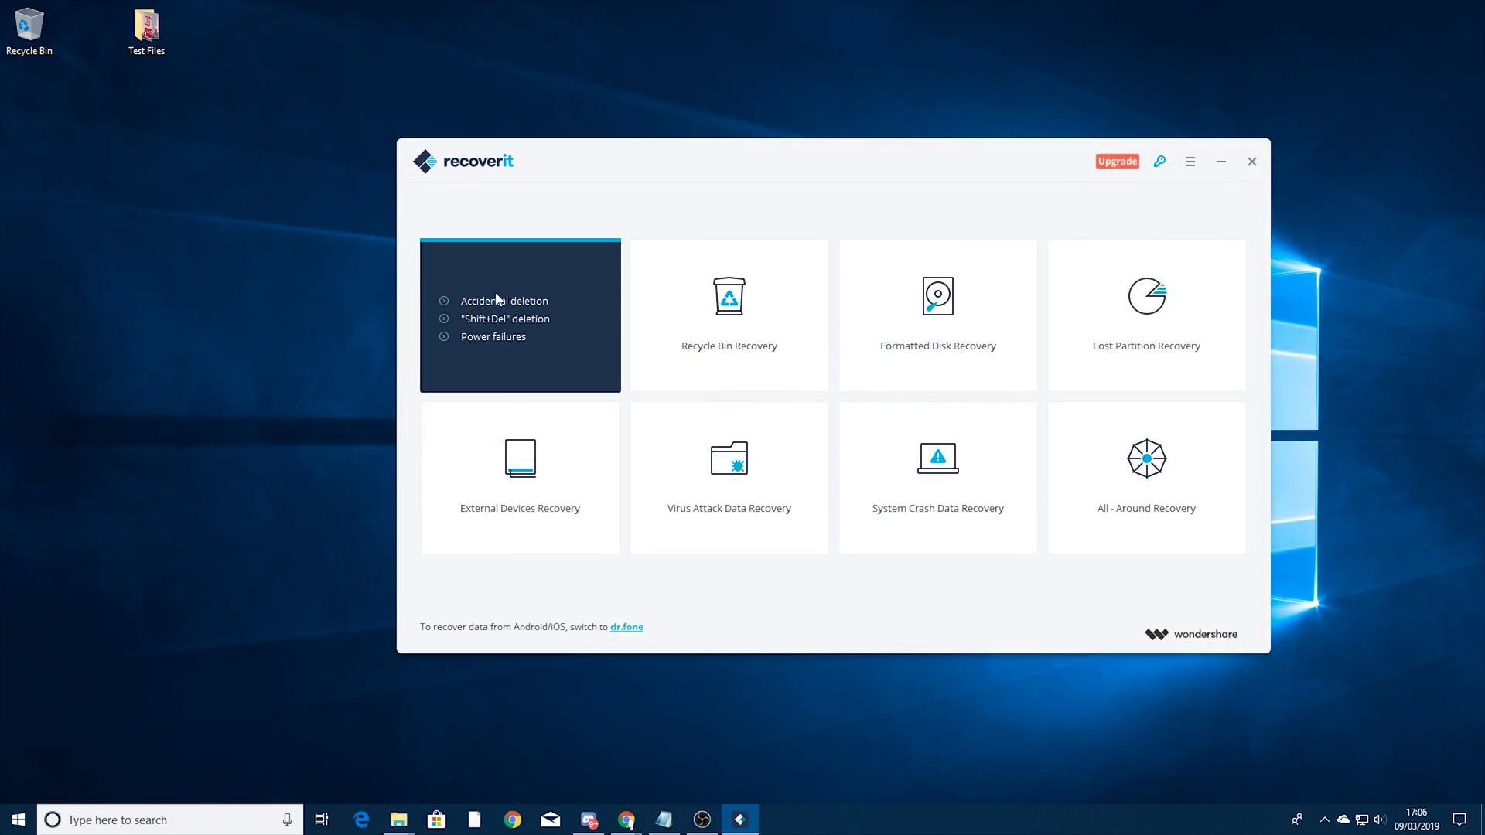
# Choose Deleted Files Recovery and start scanning Local Disk (C:).
pyautogui.click(522, 313)
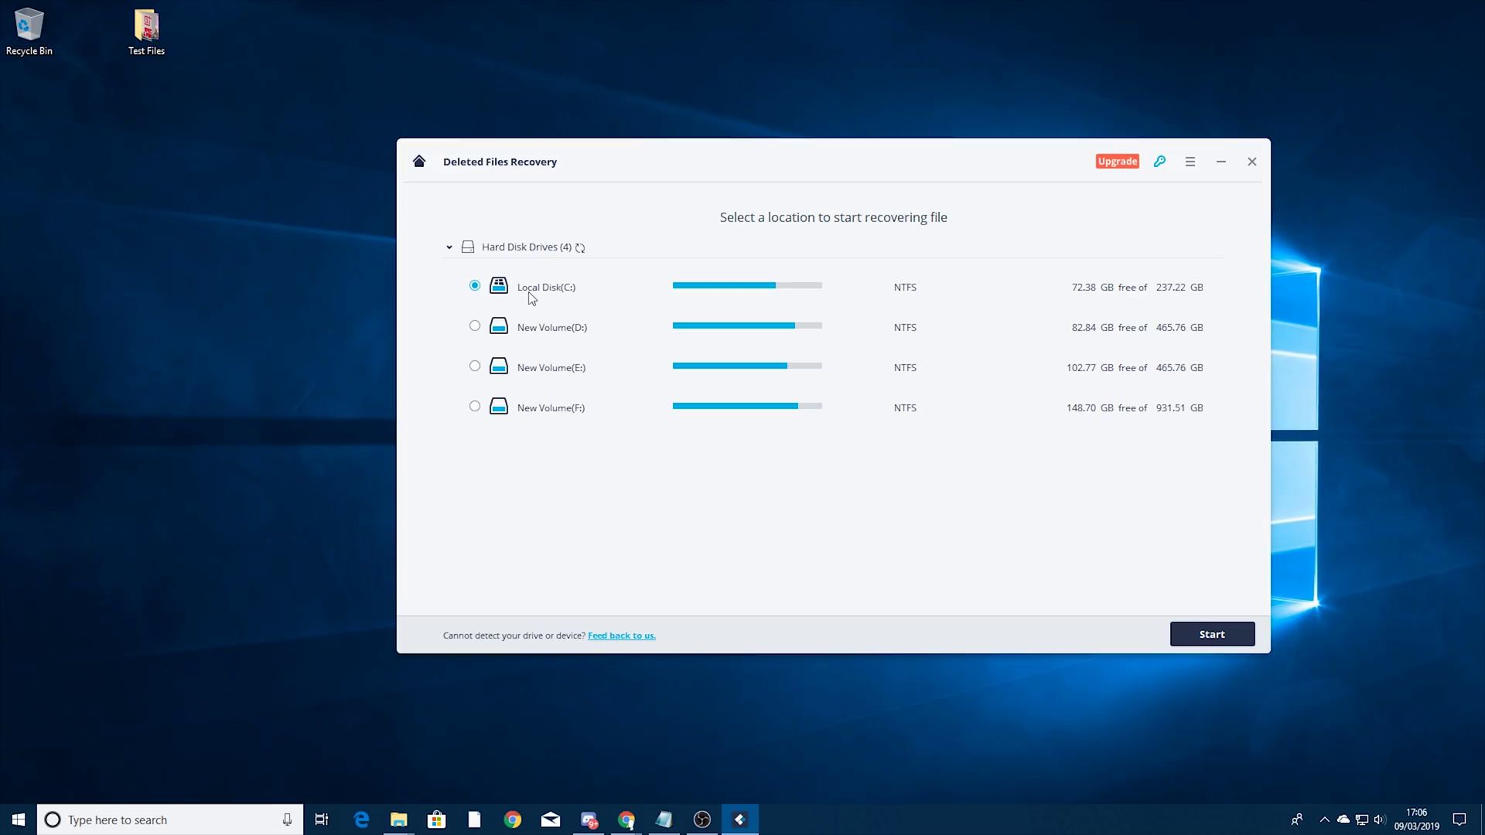
pyautogui.click(1213, 635)
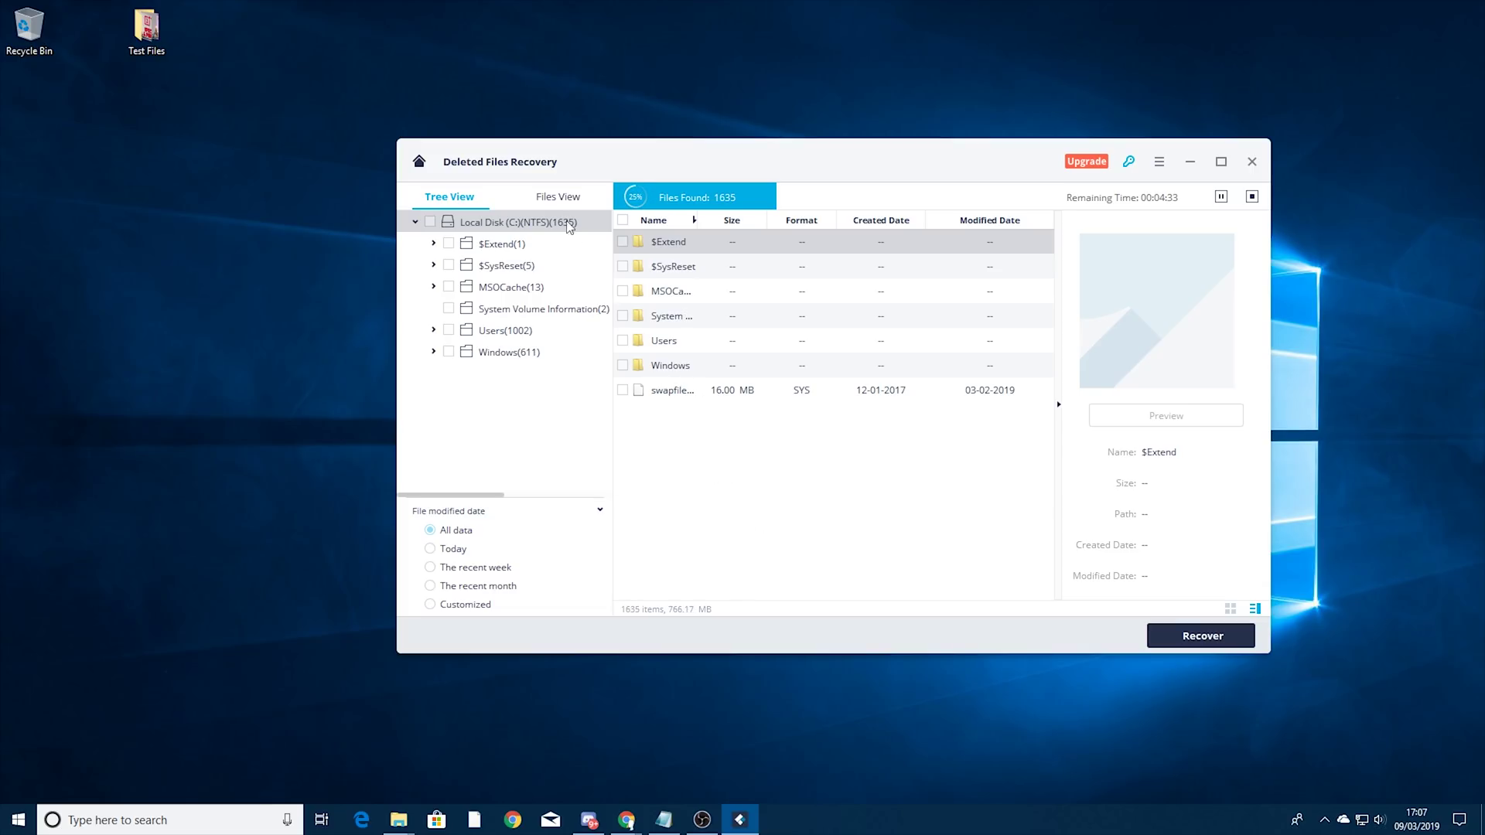
# Switch the results to Files View and open the PNG category.
pyautogui.click(558, 199)
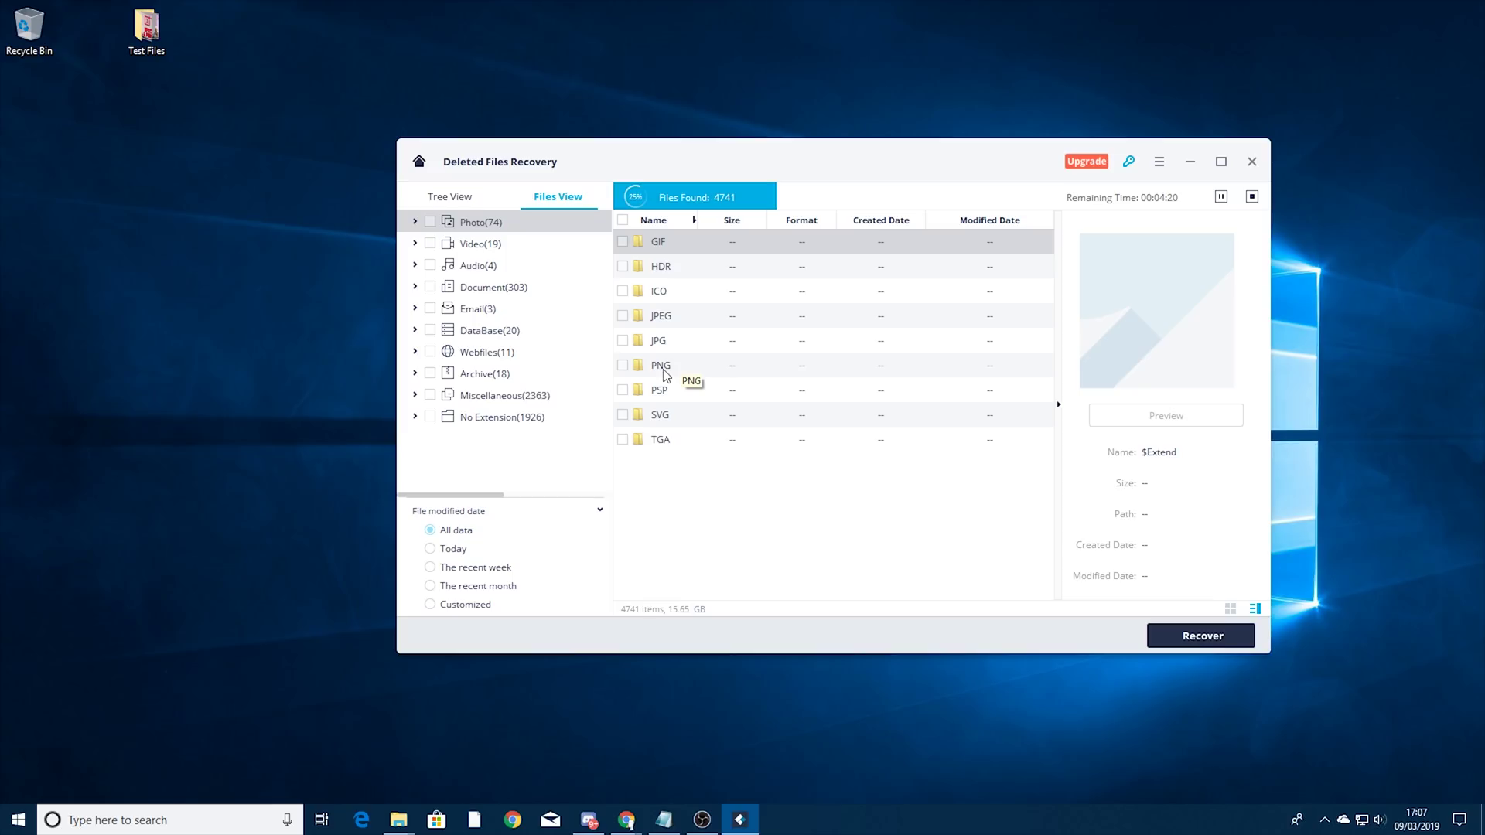
pyautogui.click(433, 198)
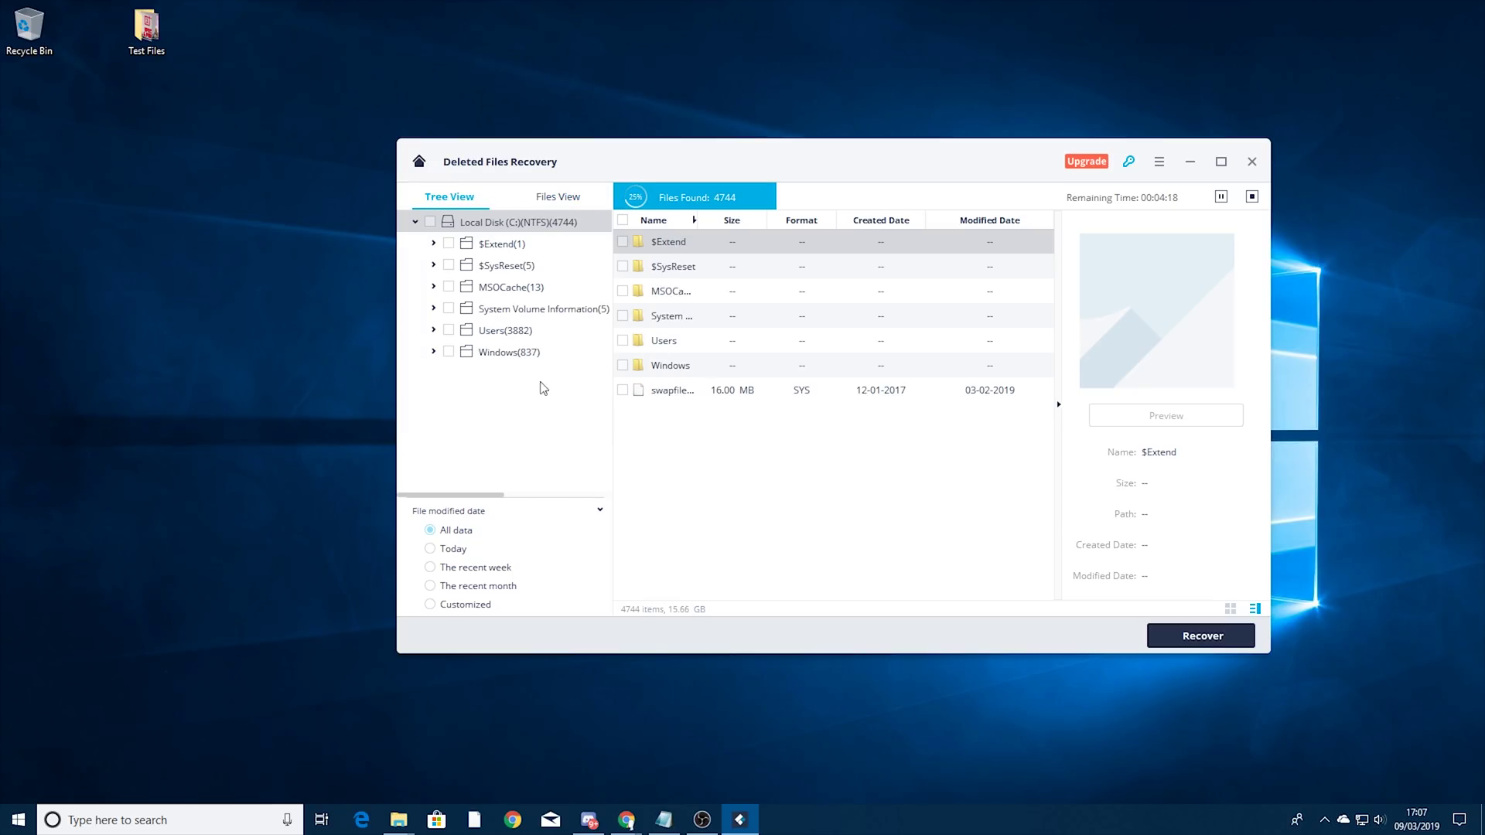
pyautogui.click(548, 202)
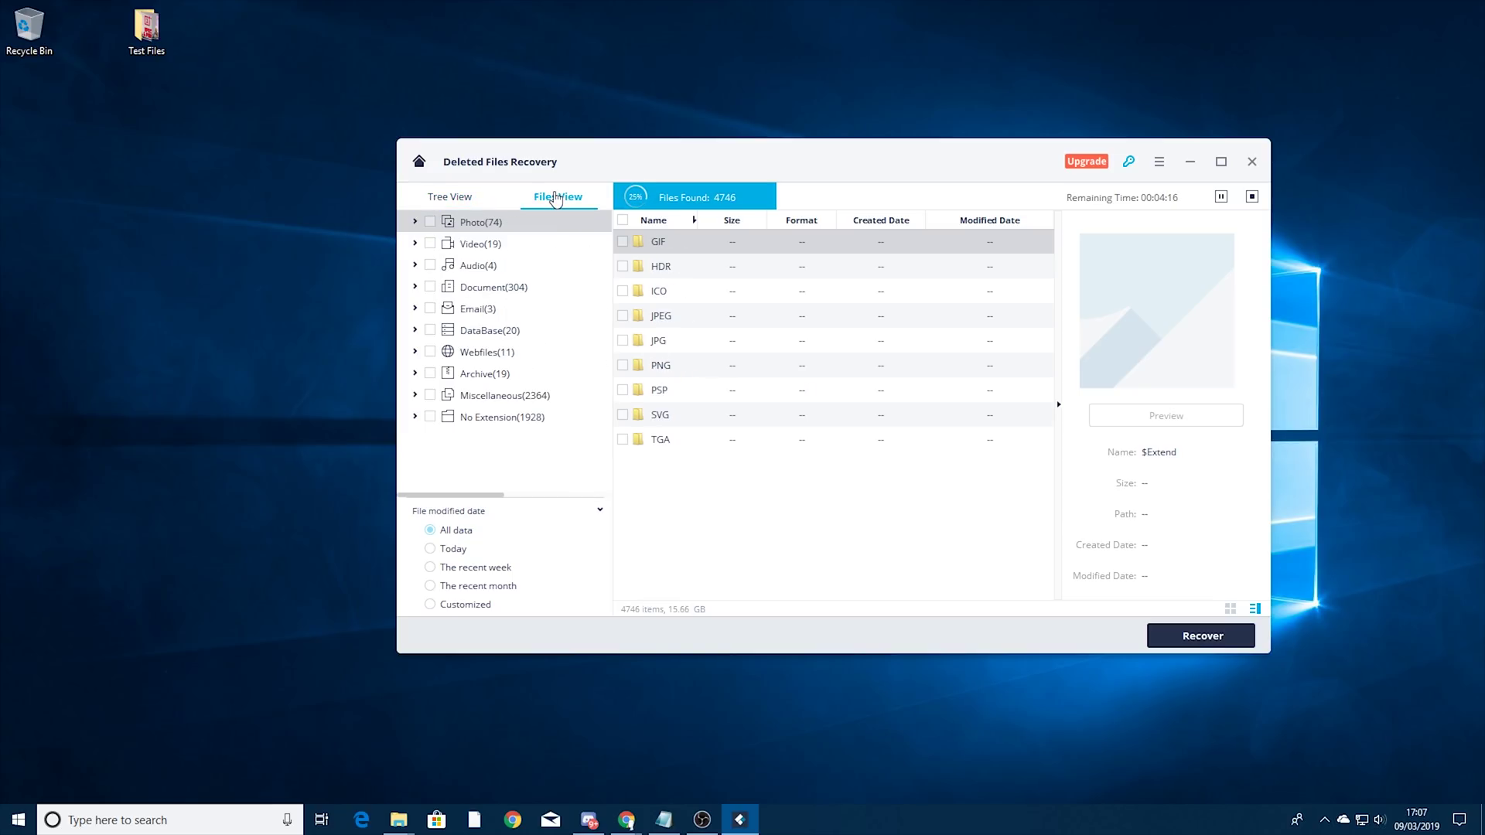
pyautogui.doubleClick(678, 375)
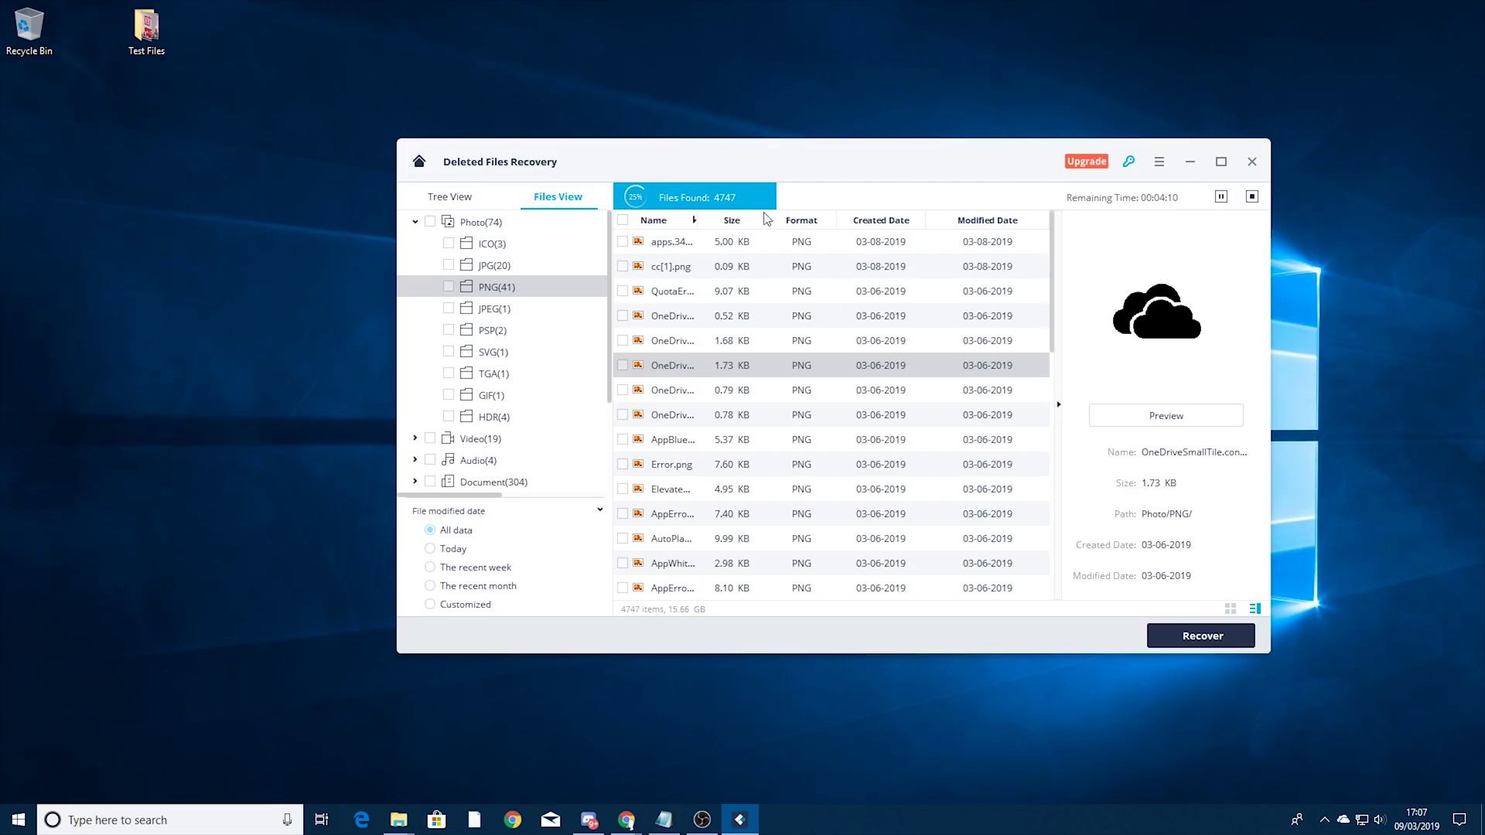
# Preview several found PNGs, including cc[1].png, QuotaError.png and a OneDrive tile image.
pyautogui.click(672, 246)
pyautogui.click(681, 266)
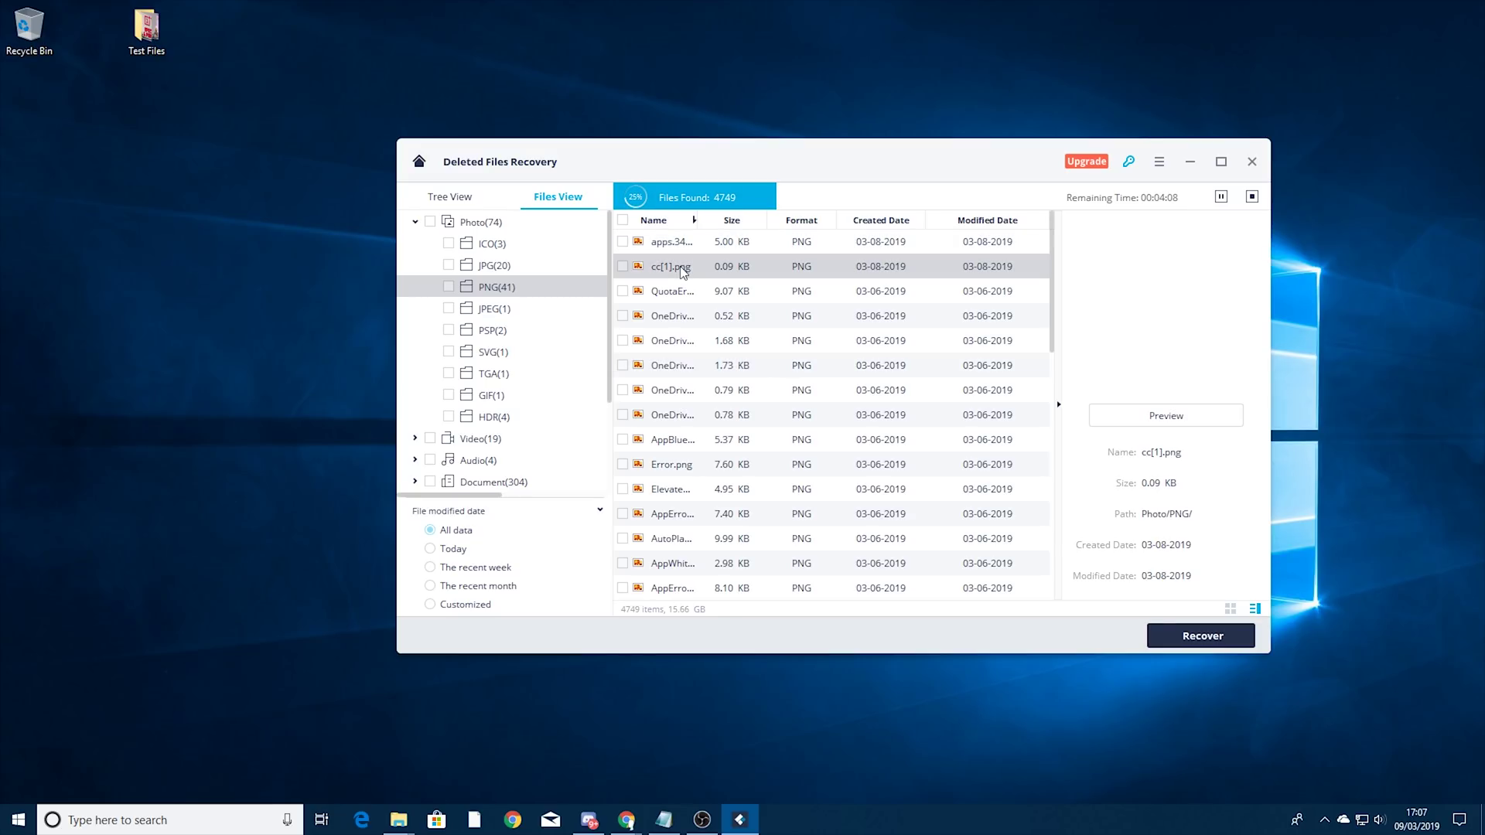
pyautogui.click(706, 296)
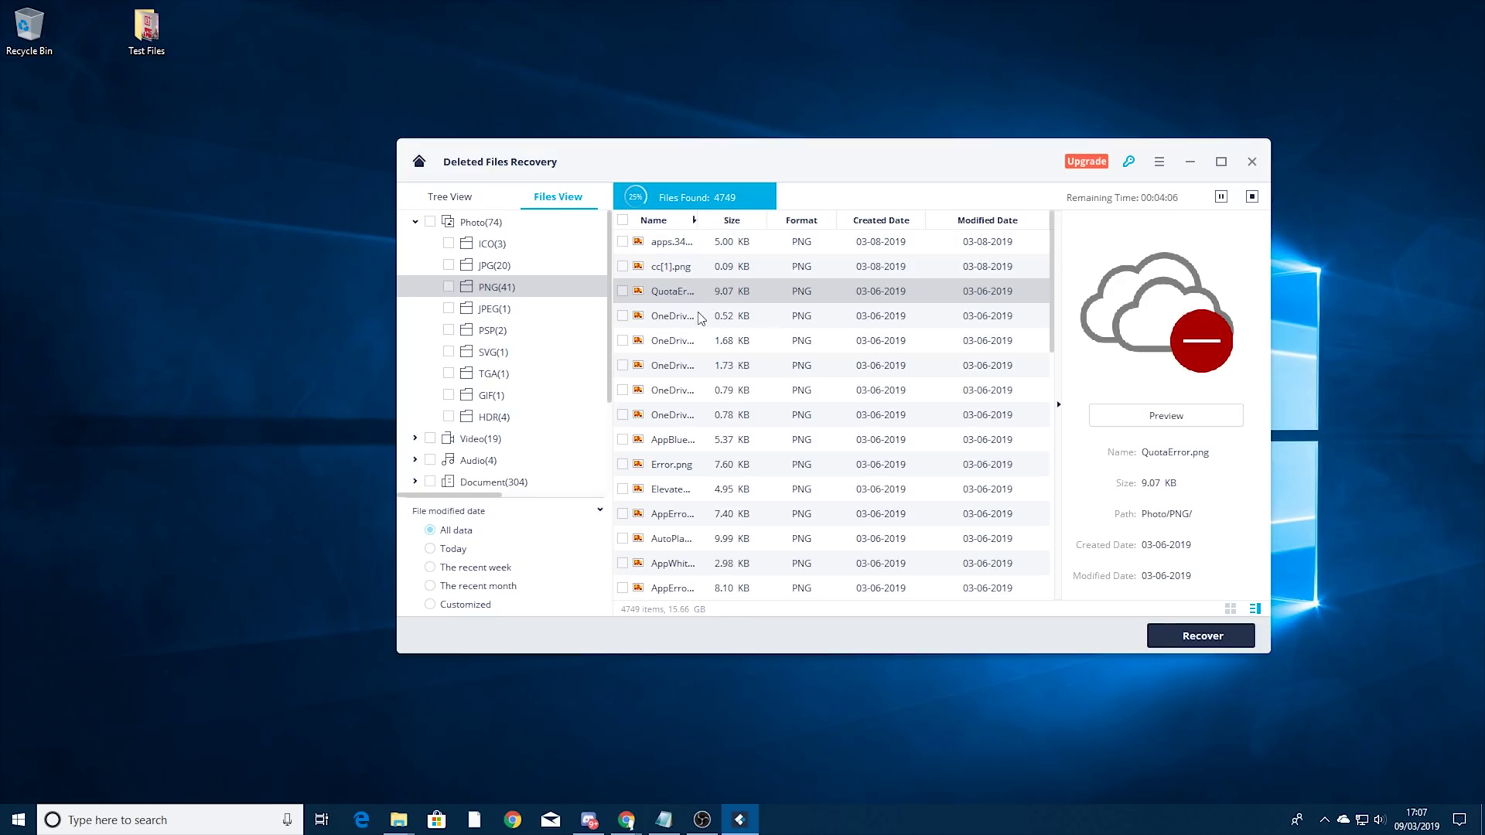
pyautogui.click(662, 319)
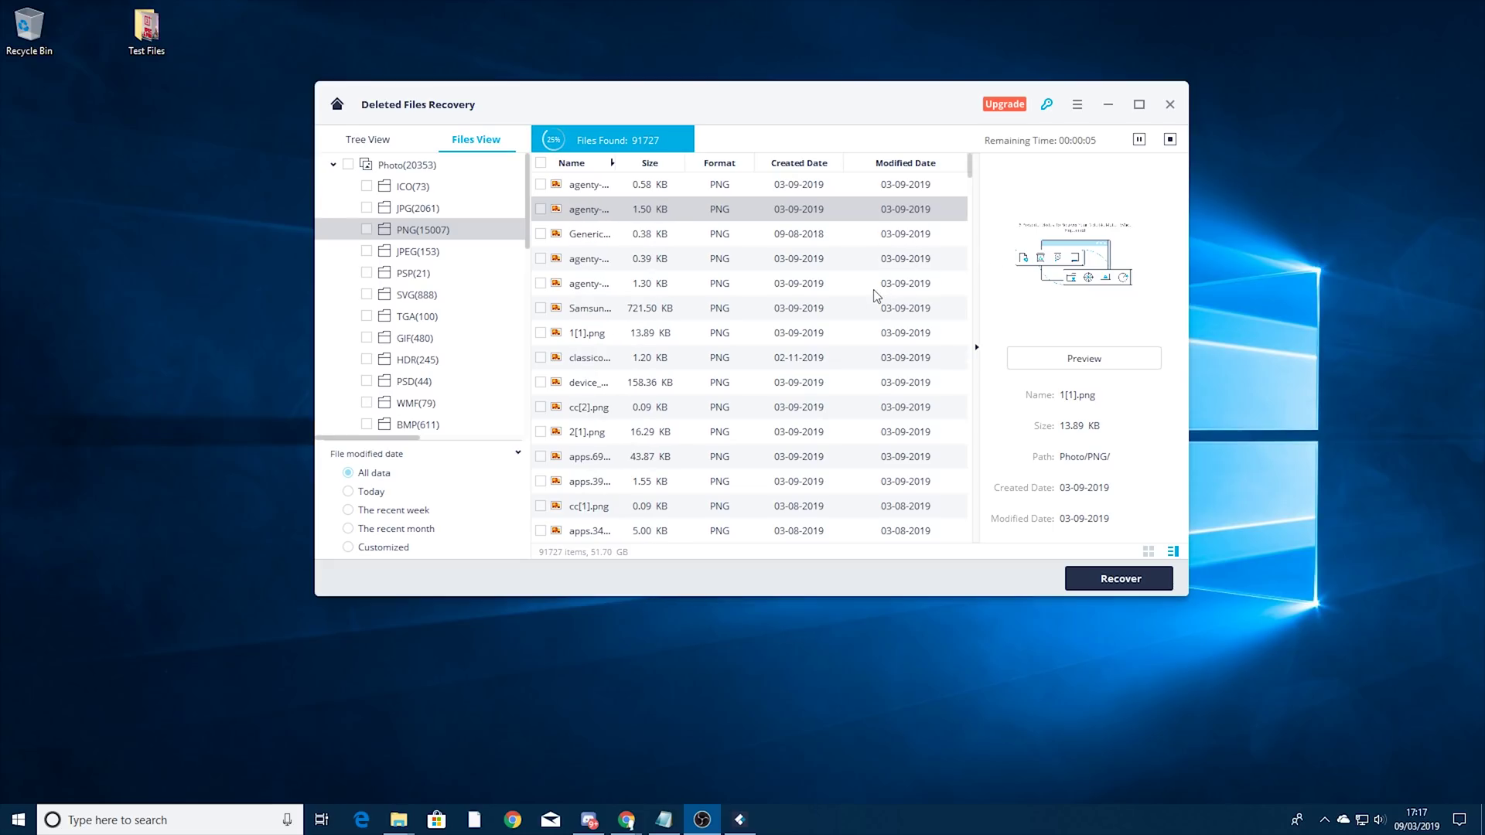
# Pause the scan, preview the 721.50 KB Samsung Galaxy Note thumbnail, and scroll the PNG list.
pyautogui.click(1139, 140)
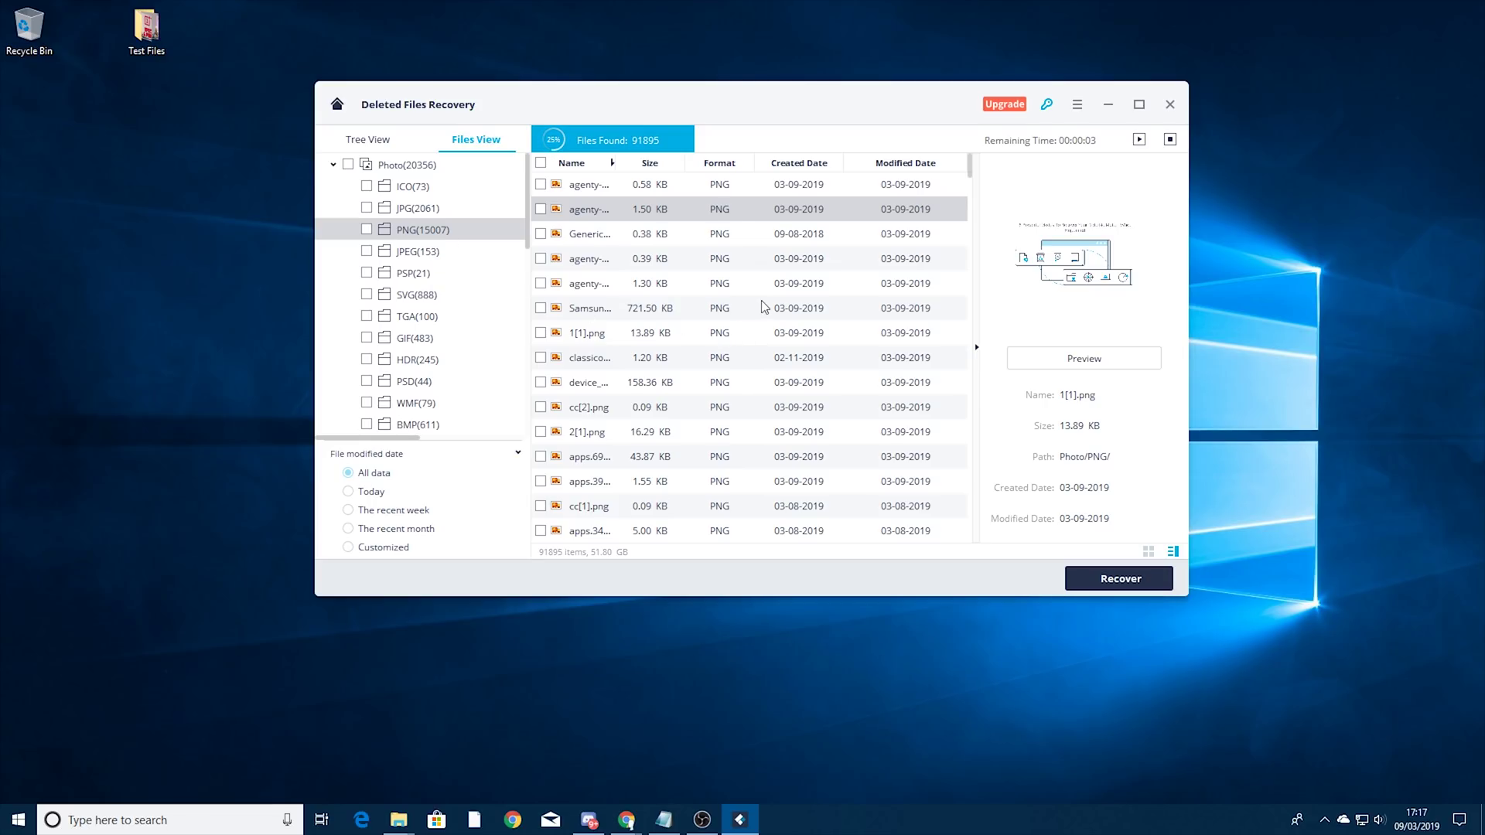
pyautogui.click(633, 306)
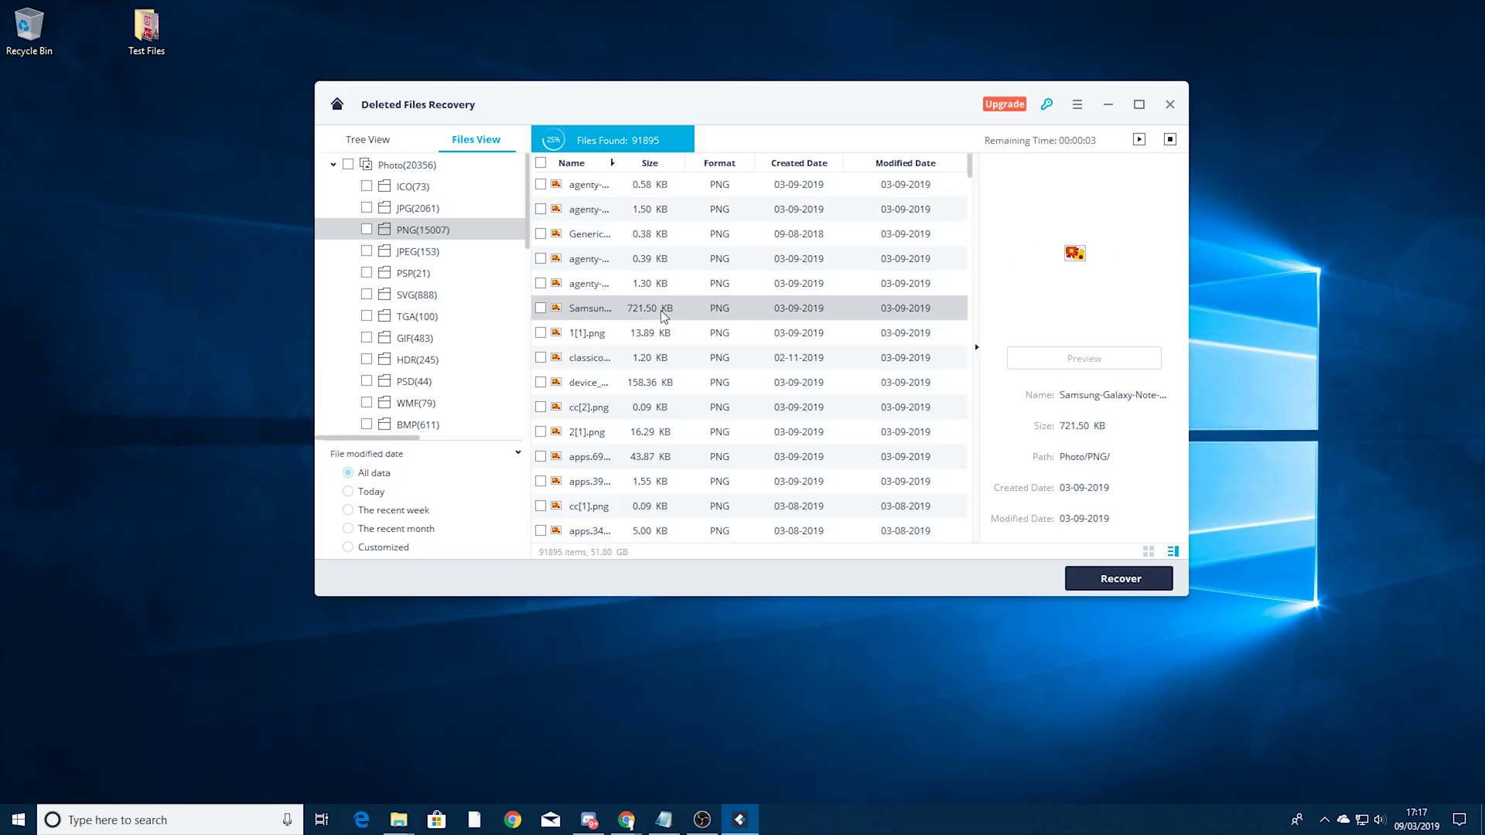
pyautogui.scroll(-10, 716, 223)
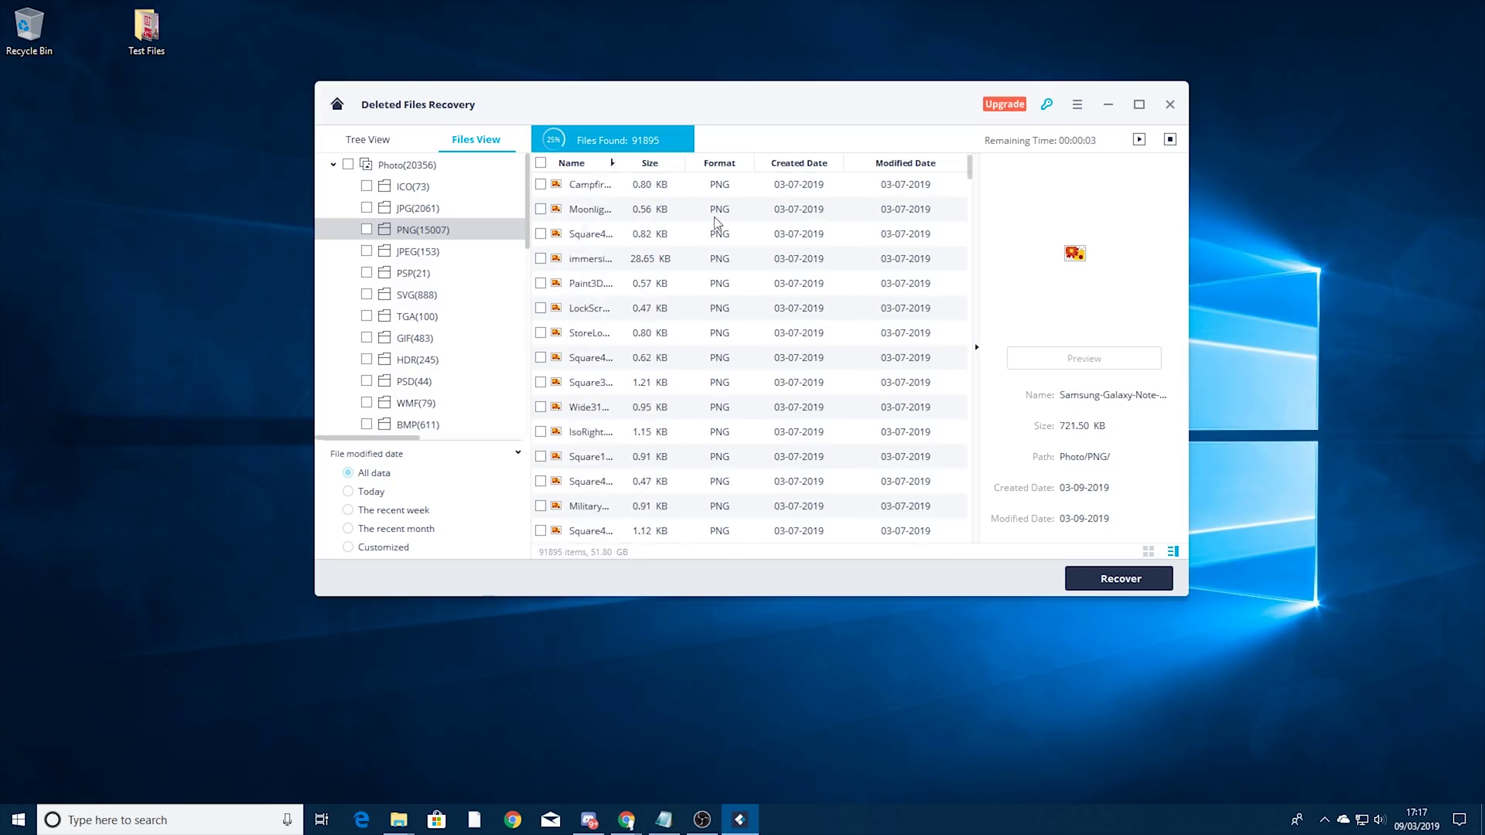
pyautogui.scroll(-10, 716, 223)
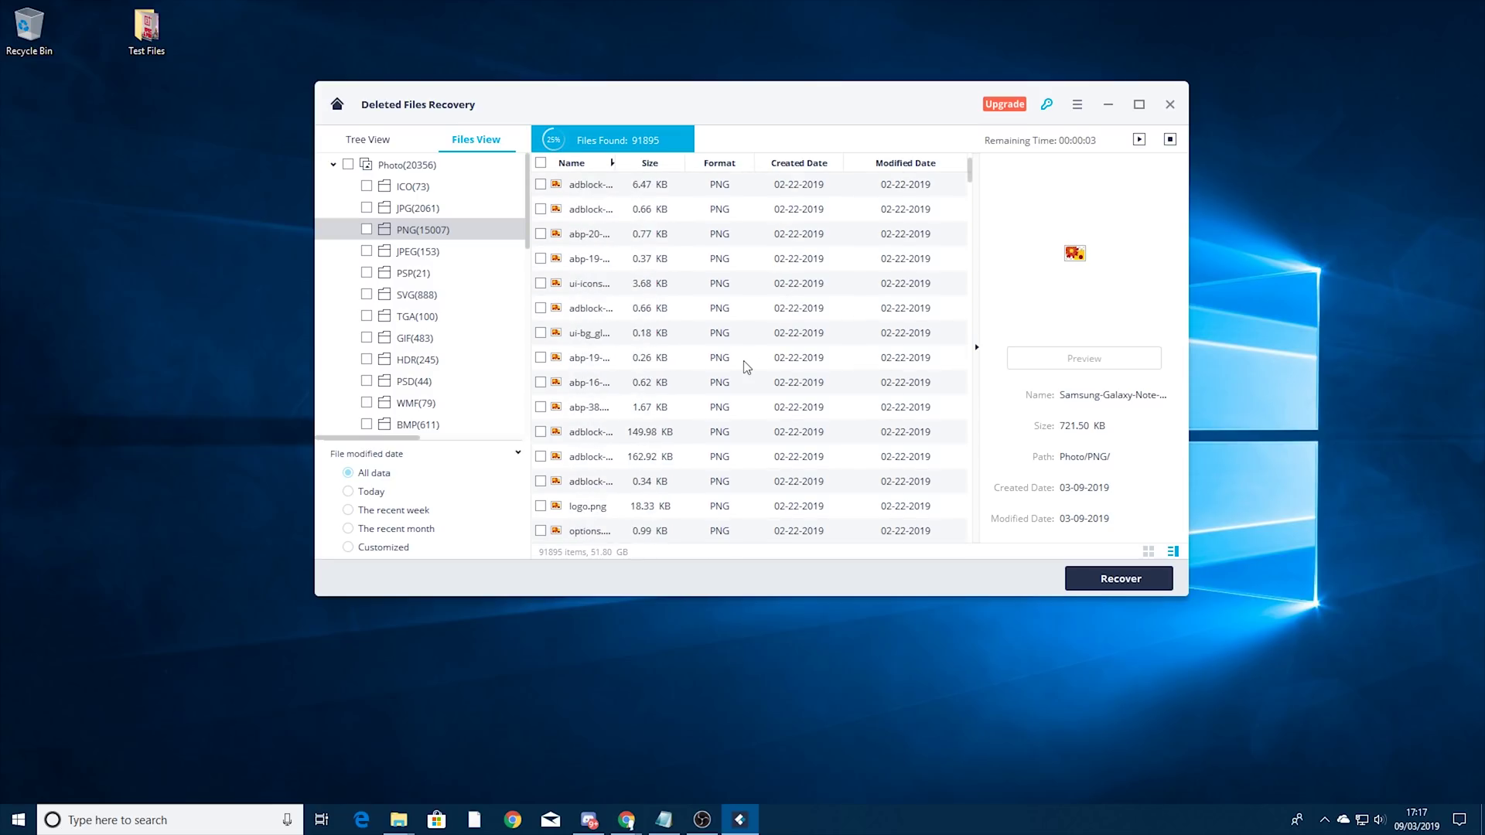
pyautogui.scroll(-5, 747, 366)
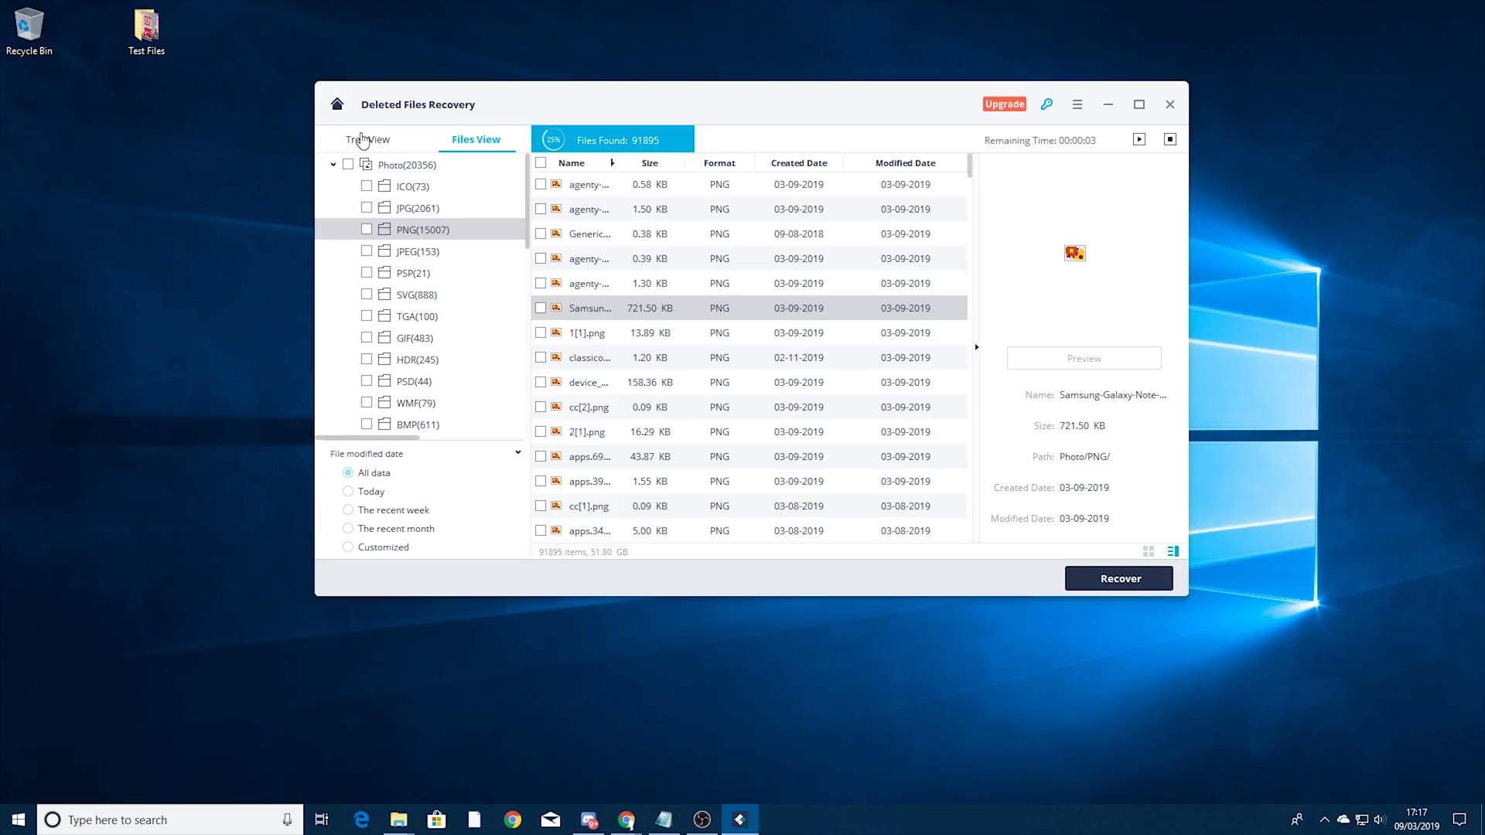
# In Tree View, expand Users to Test Files, tick the Samsung PNG and click Recover.
pyautogui.click(369, 141)
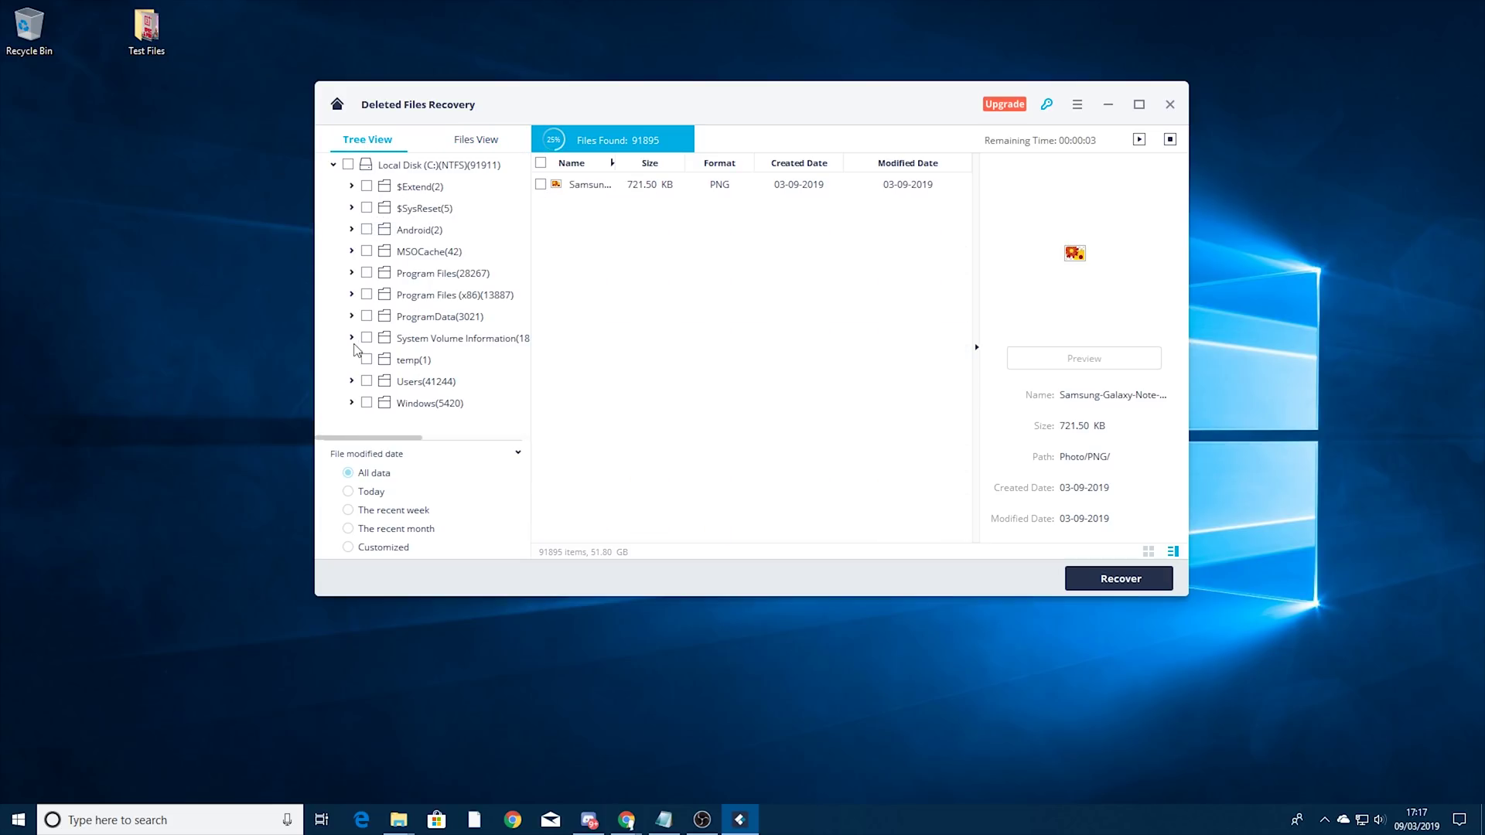
pyautogui.click(352, 382)
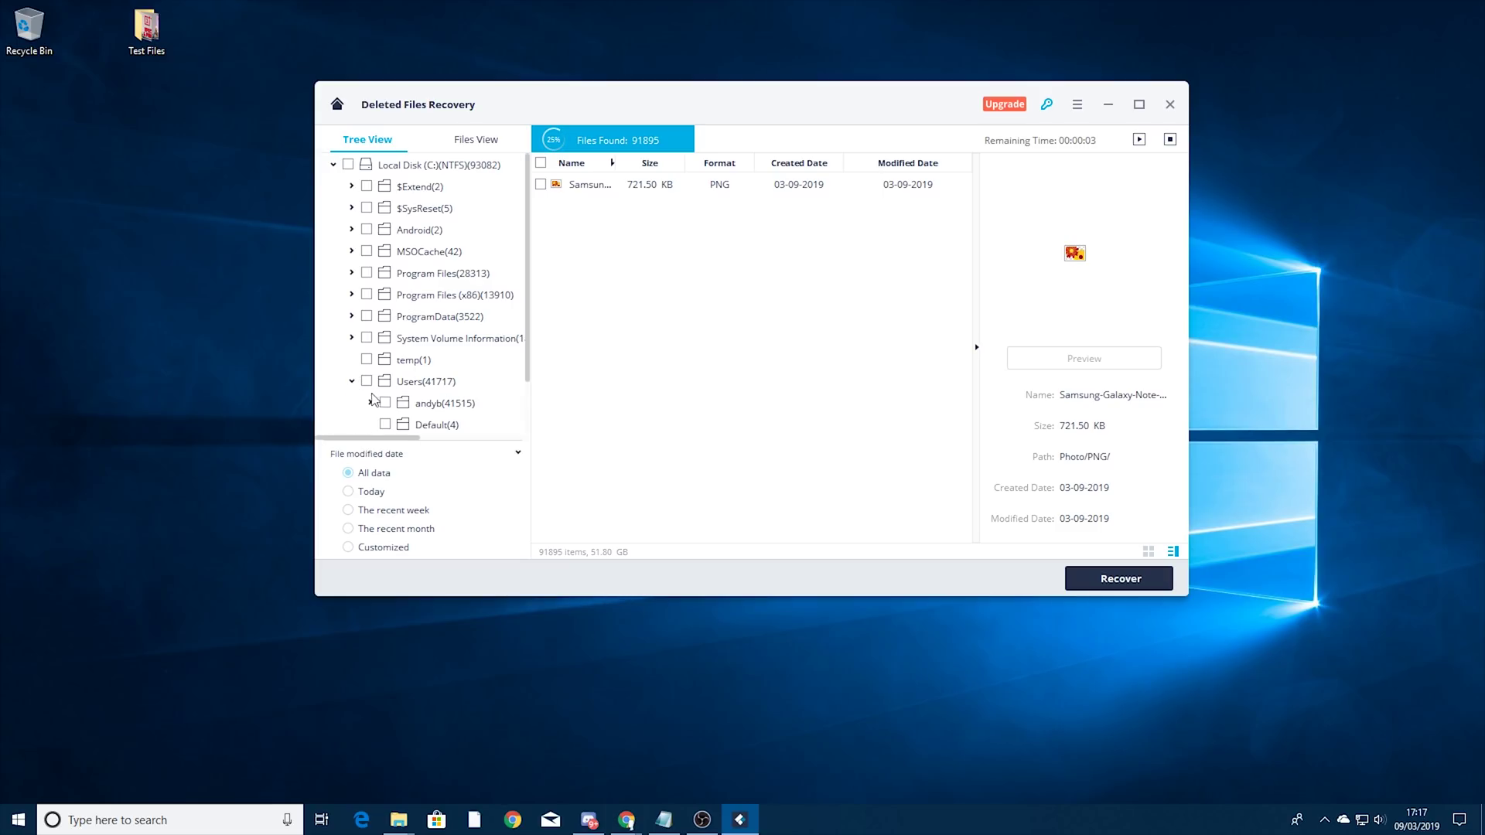
pyautogui.click(370, 403)
pyautogui.scroll(-3, 457, 352)
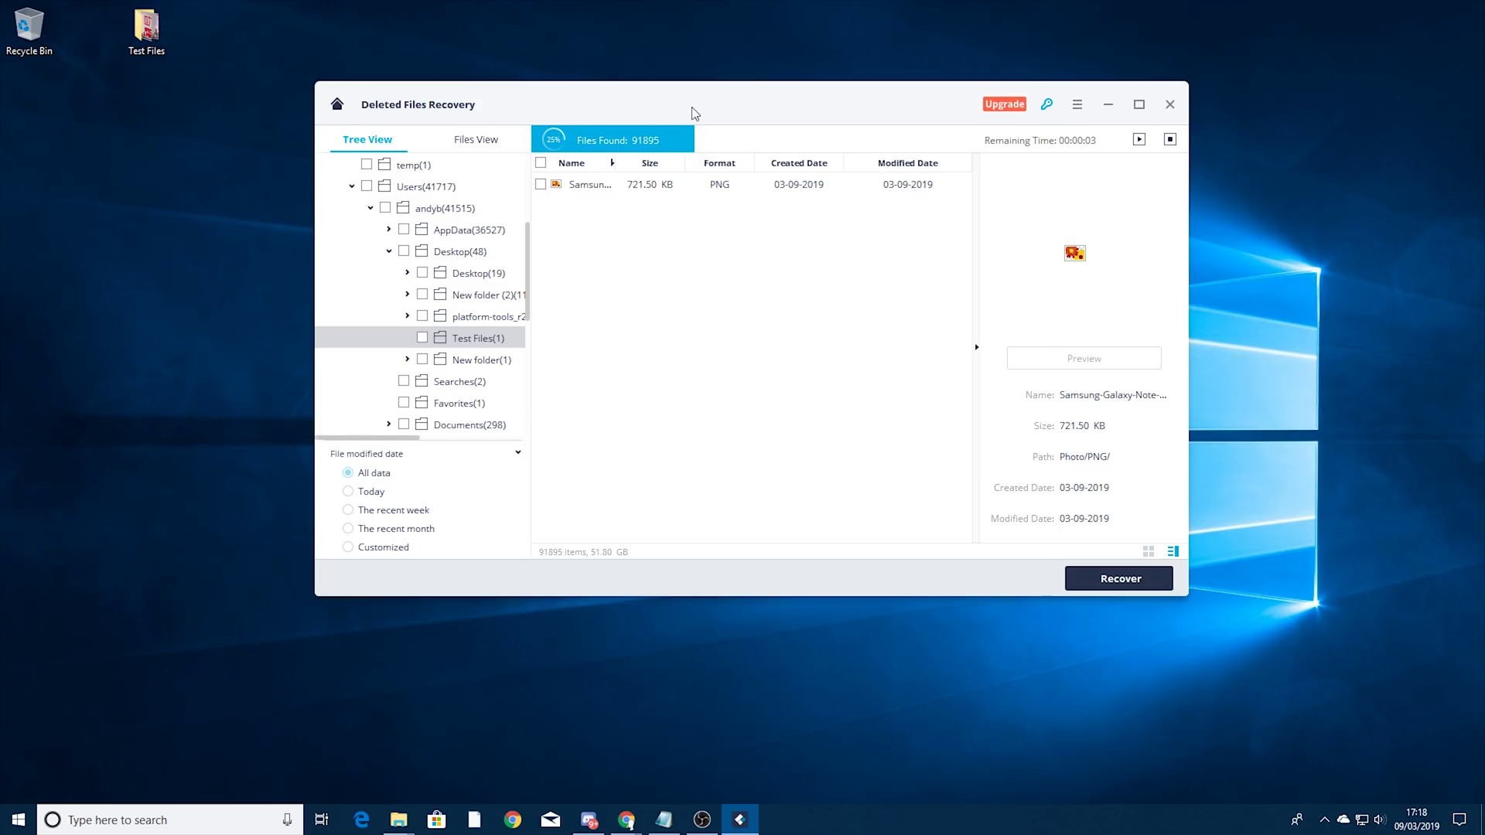
pyautogui.moveTo(695, 114); pyautogui.dragTo(661, 109)
pyautogui.click(507, 180)
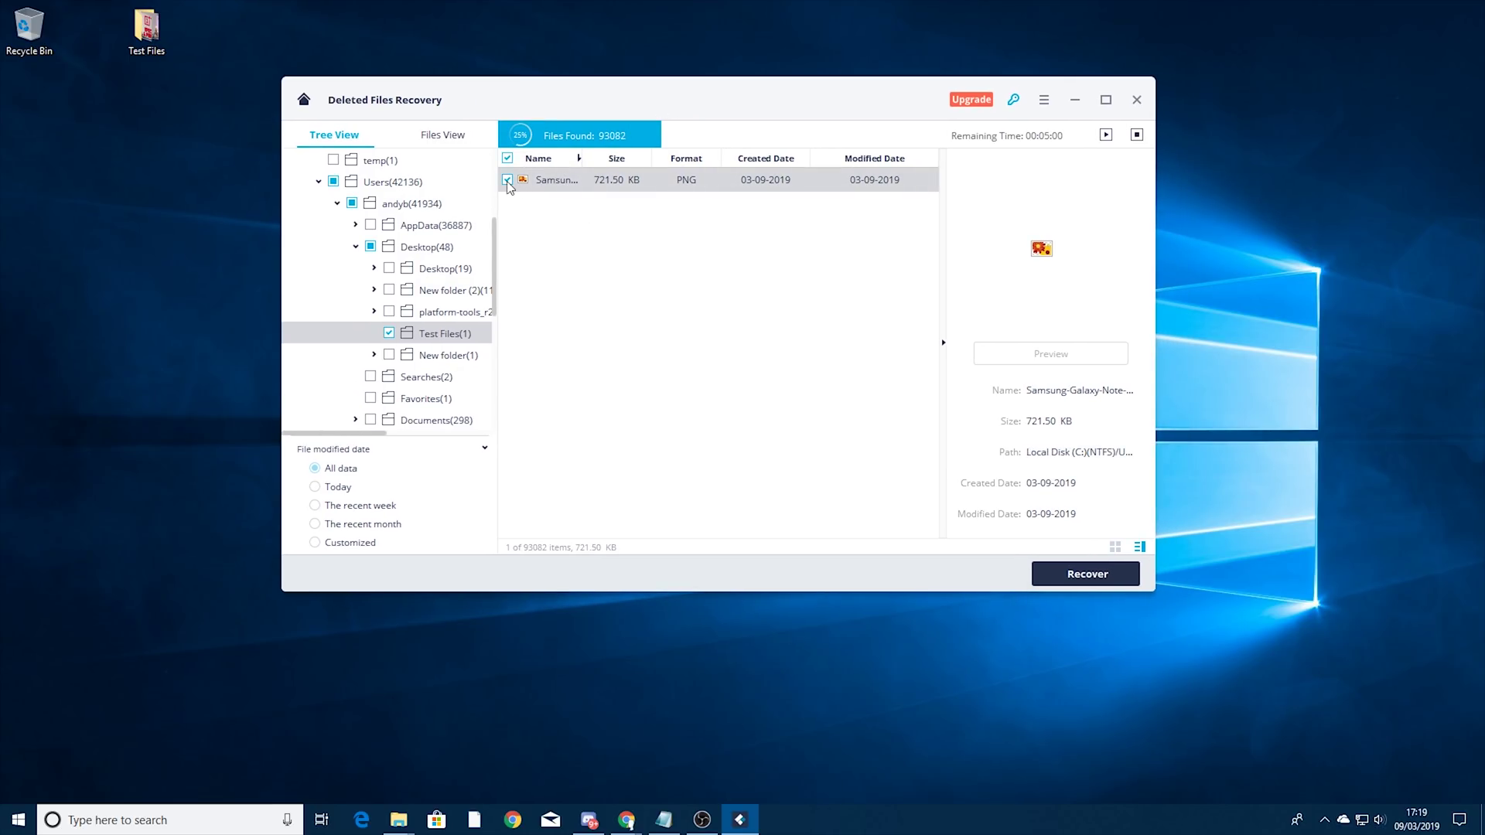
pyautogui.click(1077, 579)
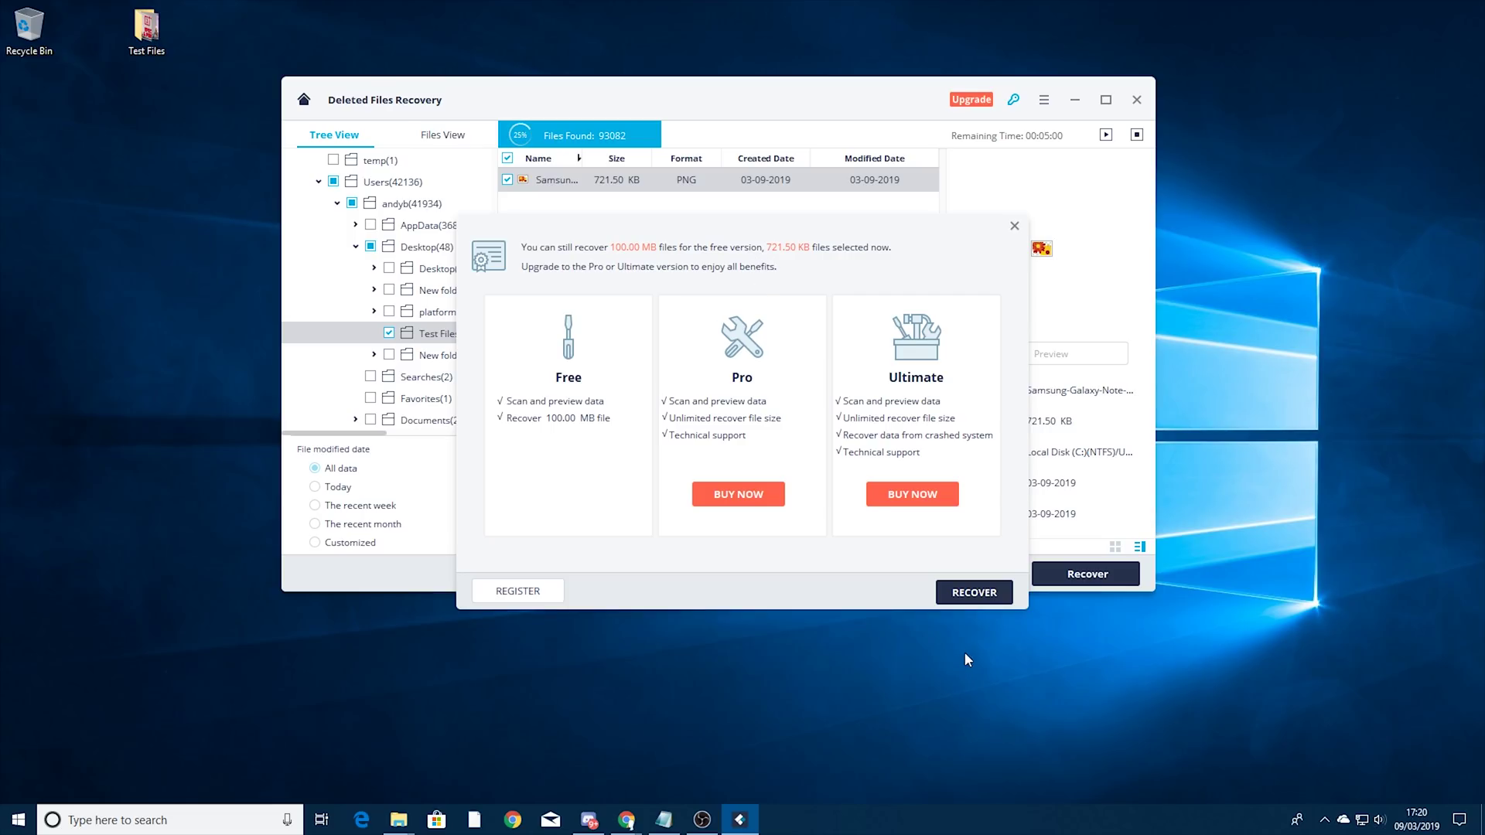
# Save the Samsung PNG to a new 'Recovered Files' folder on drive F: and recover it.
pyautogui.click(974, 593)
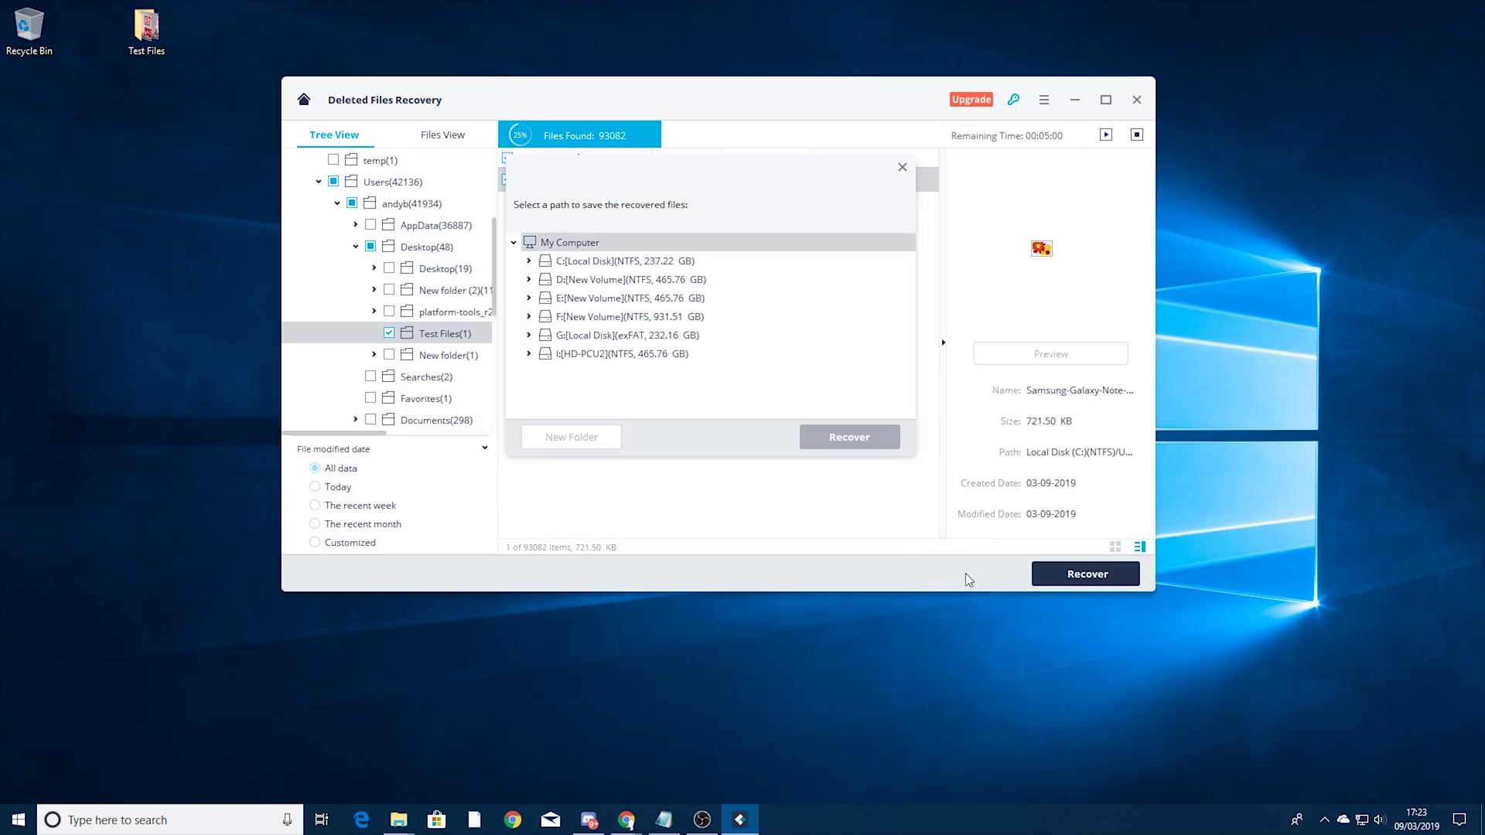
pyautogui.click(572, 261)
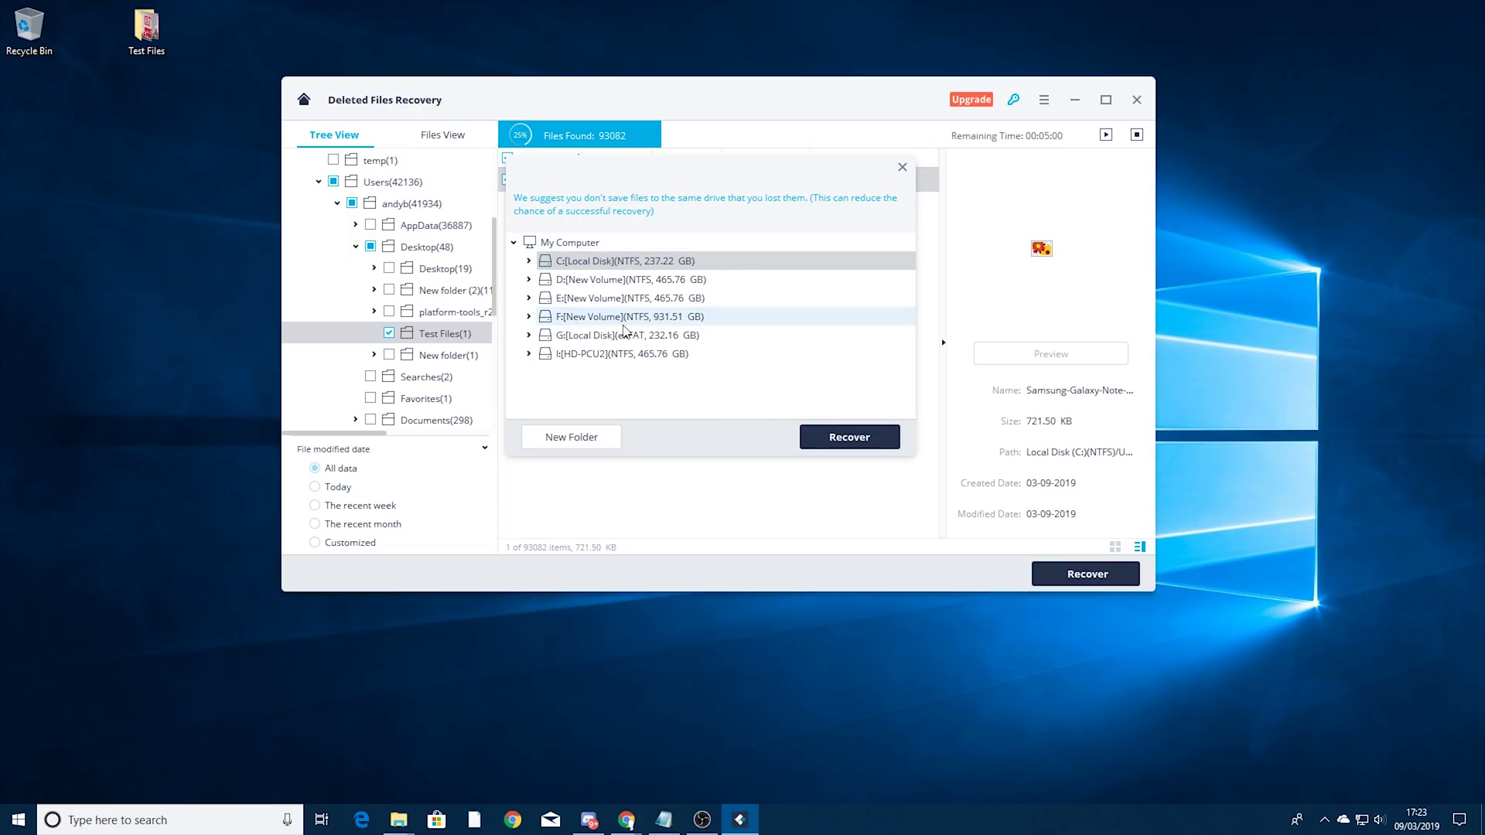
pyautogui.click(619, 317)
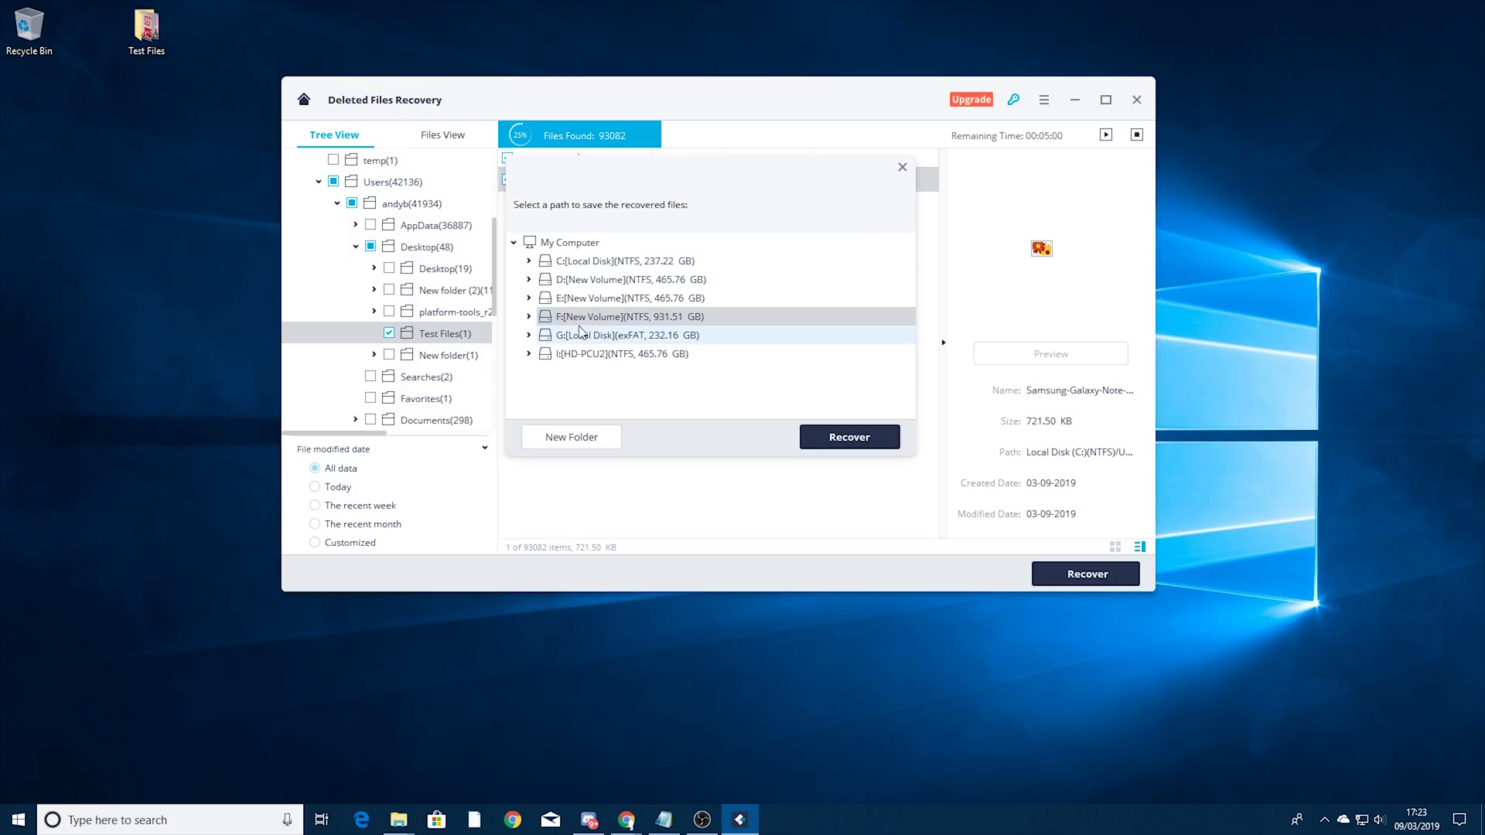
pyautogui.click(586, 438)
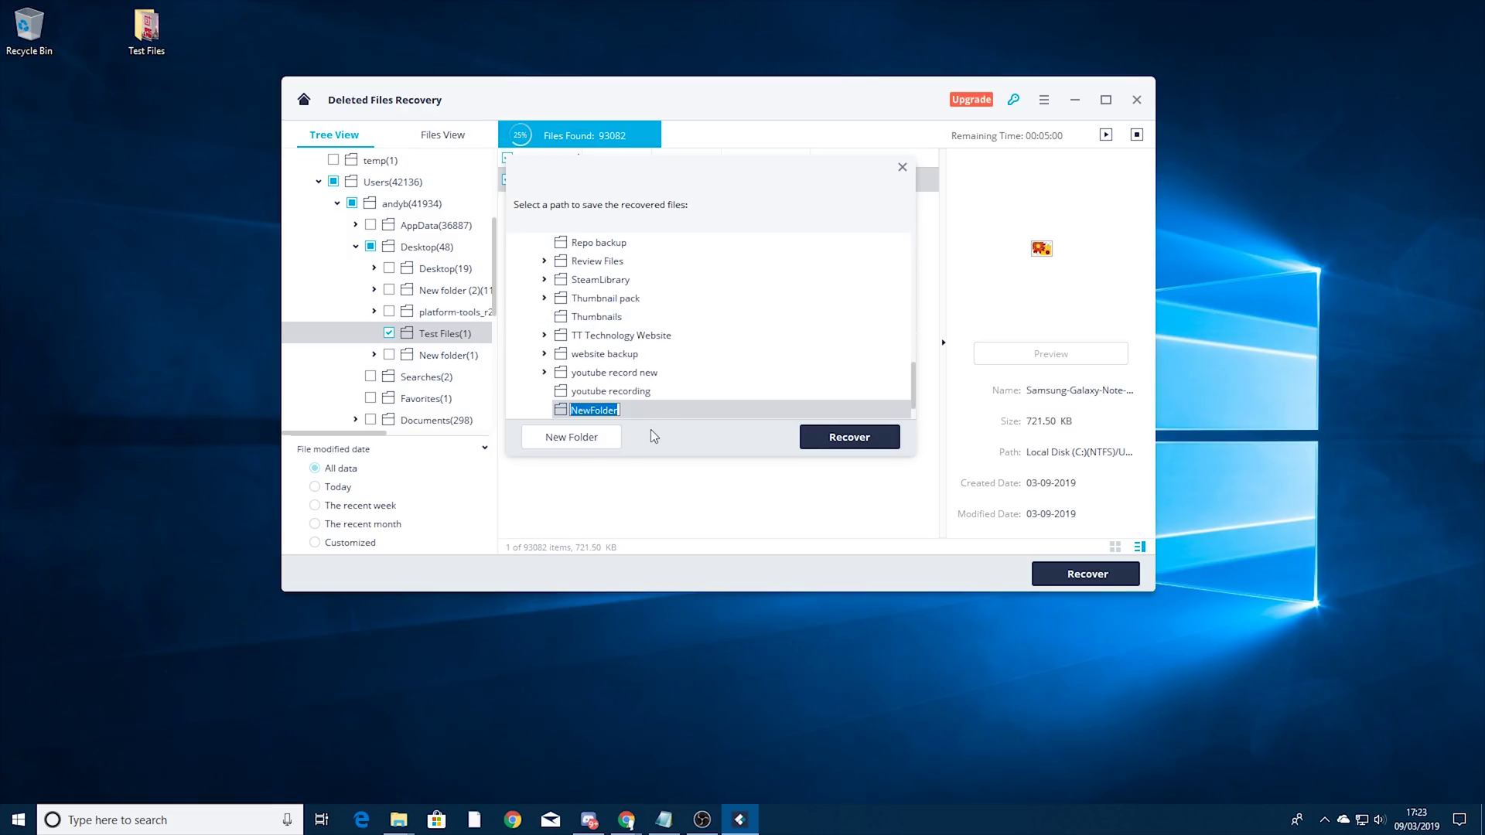
pyautogui.write('Recovered Filed')
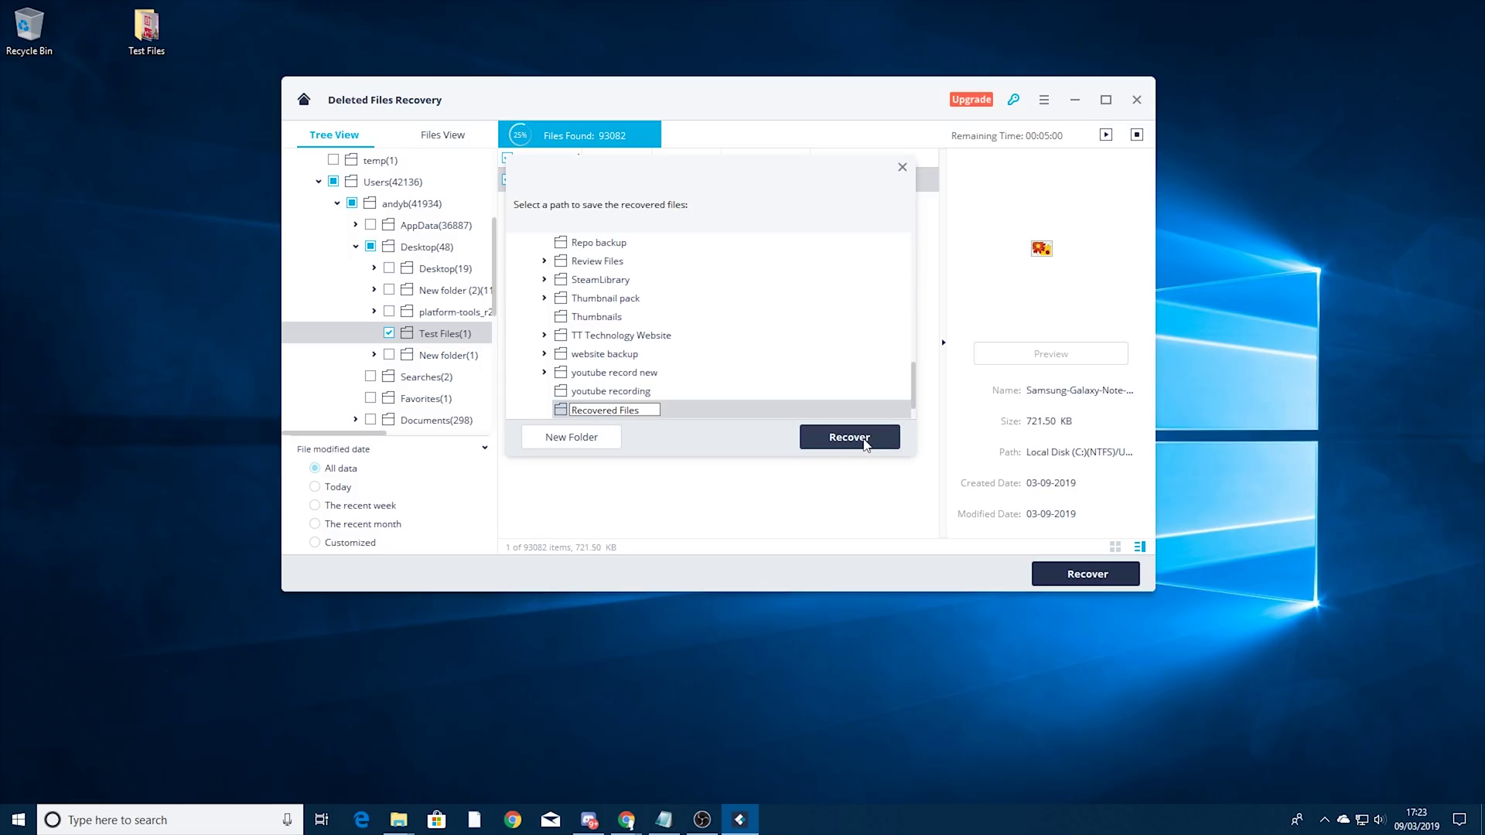
pyautogui.click(849, 438)
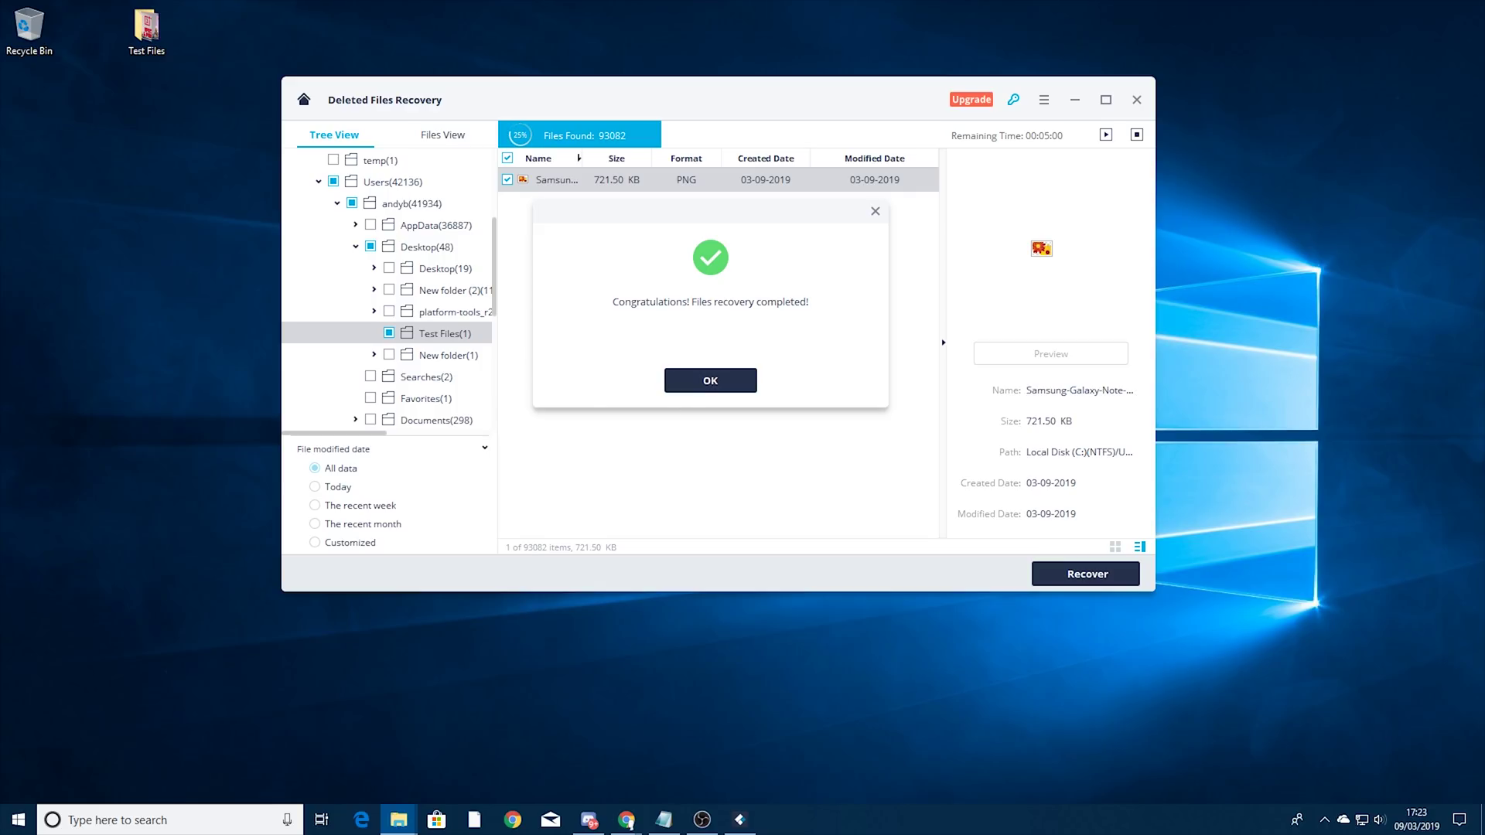
# Browse the recovered output to Local Disk (C)(NTFS) > Users > the user's Desktop > Test Files.
pyautogui.moveTo(10, 171); pyautogui.dragTo(1215, 74)
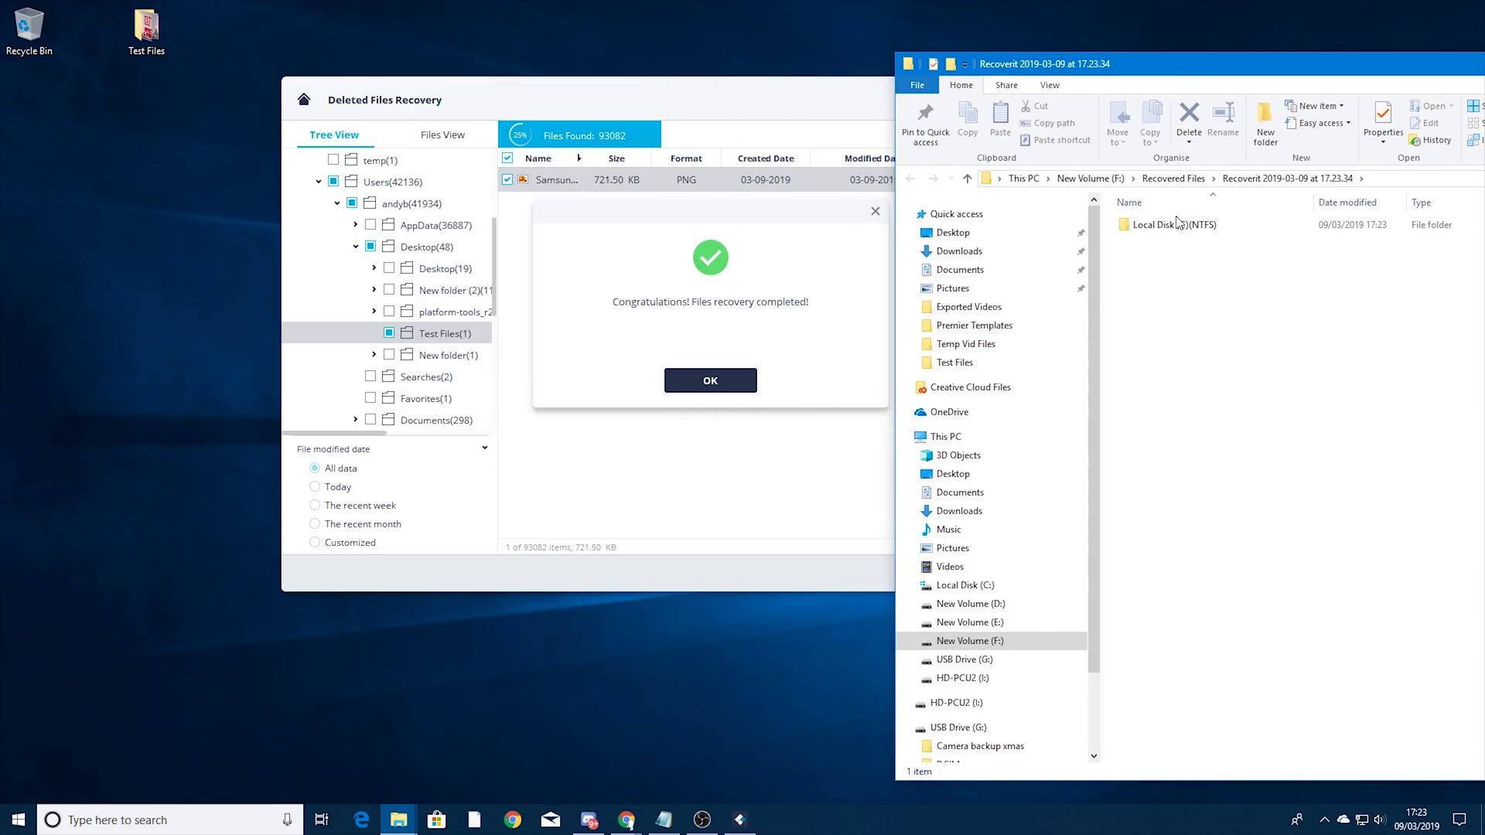
pyautogui.doubleClick(1177, 232)
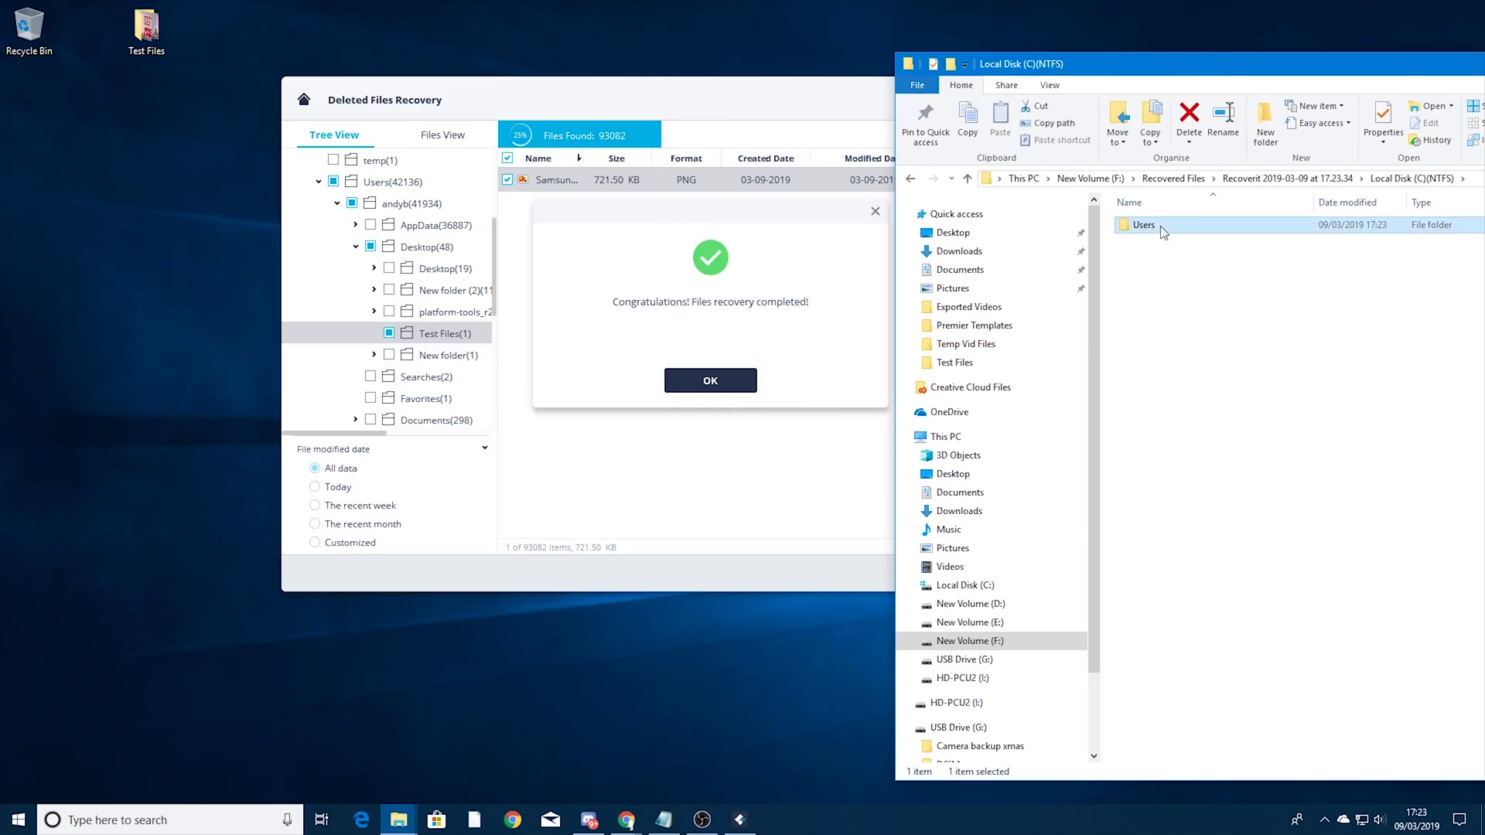
pyautogui.doubleClick(1168, 228)
pyautogui.click(1162, 229)
pyautogui.doubleClick(1148, 226)
pyautogui.doubleClick(1149, 226)
pyautogui.doubleClick(1149, 225)
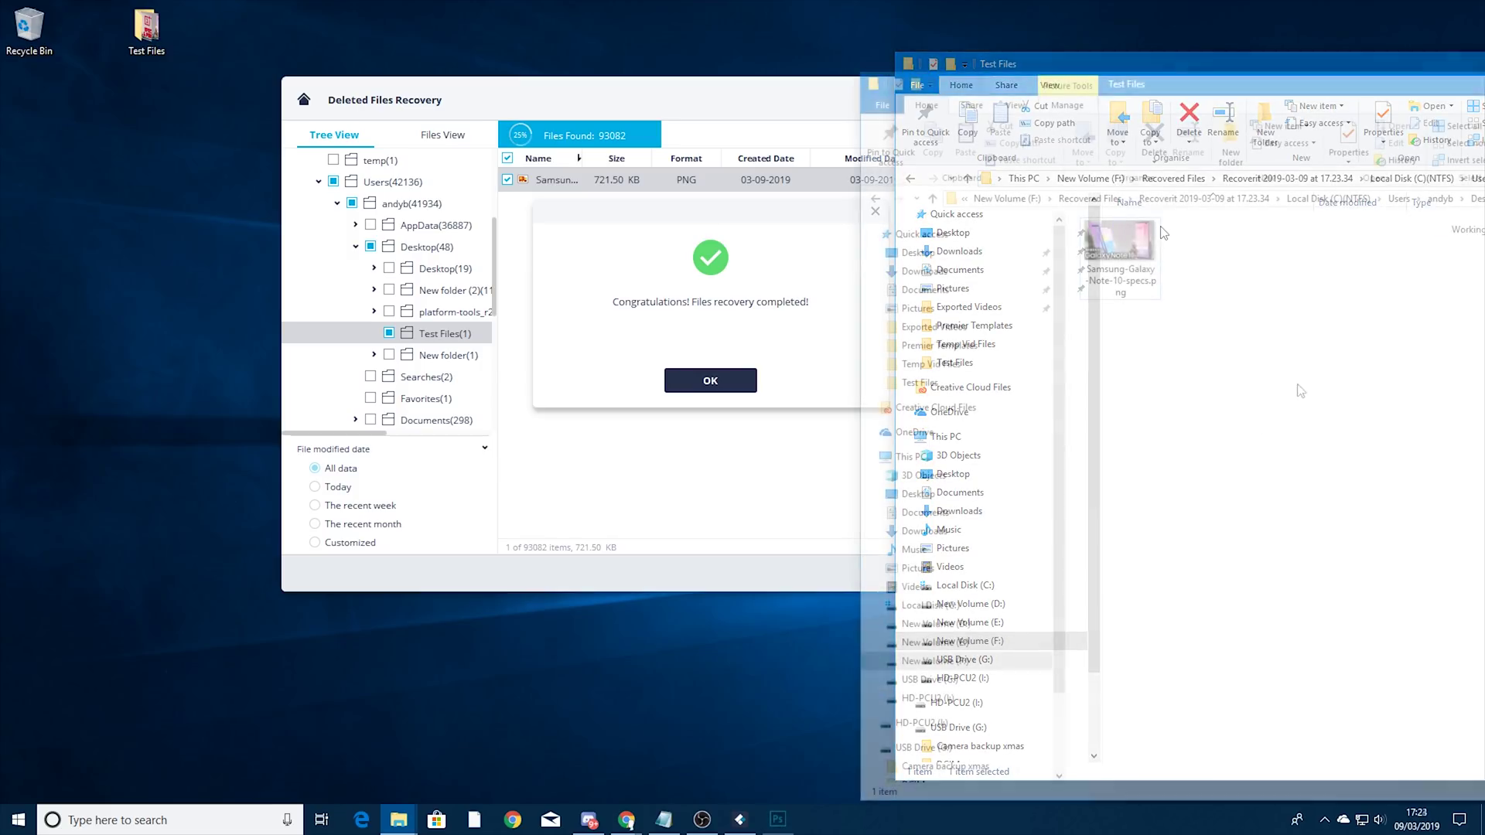
# Open the recovered Samsung-Galaxy-Note-10-specs.png in Photos, then close the viewer.
pyautogui.rightClick(1121, 245)
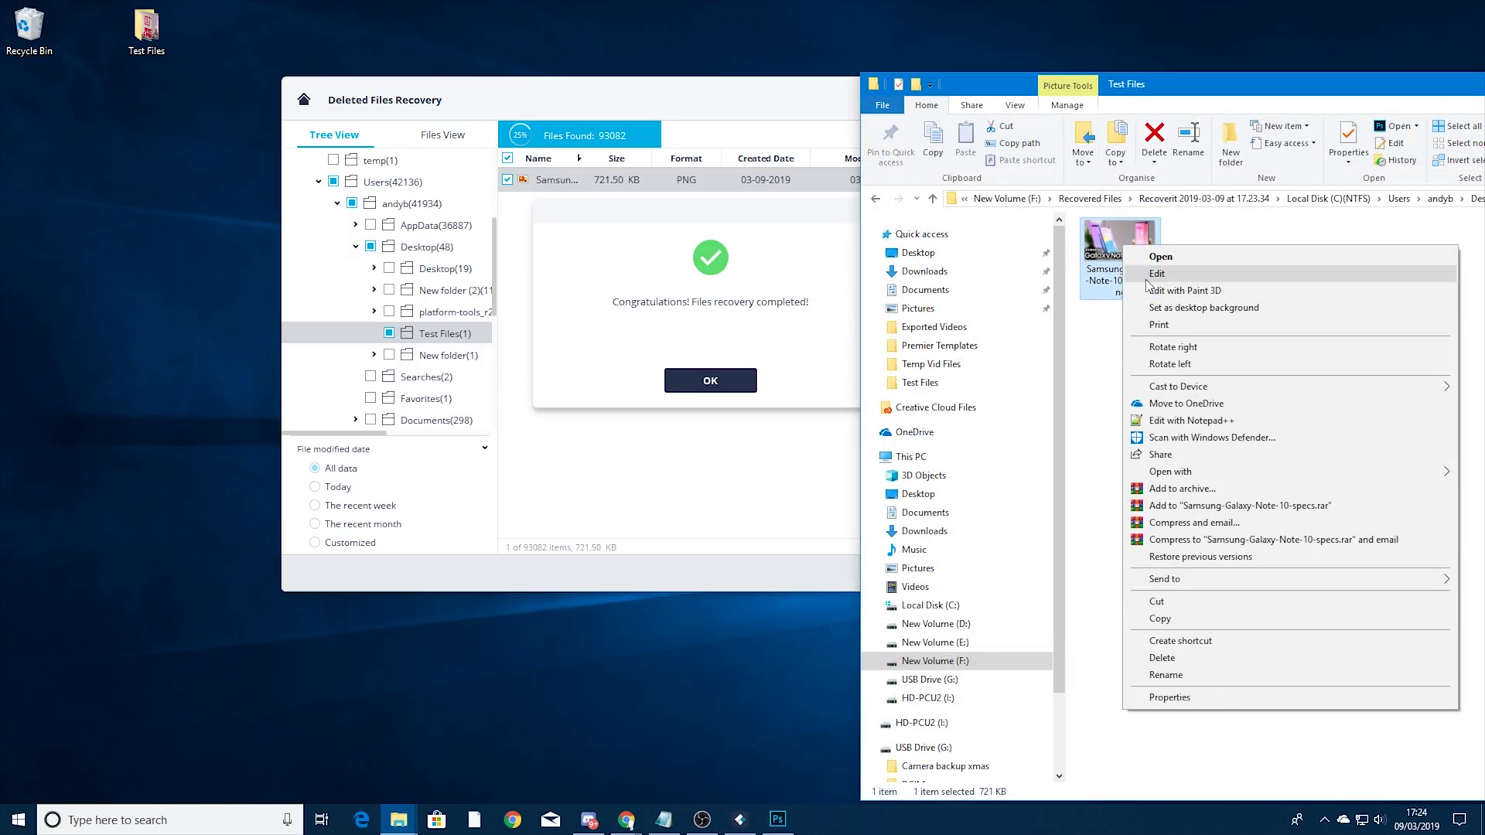
pyautogui.moveTo(1232, 473)
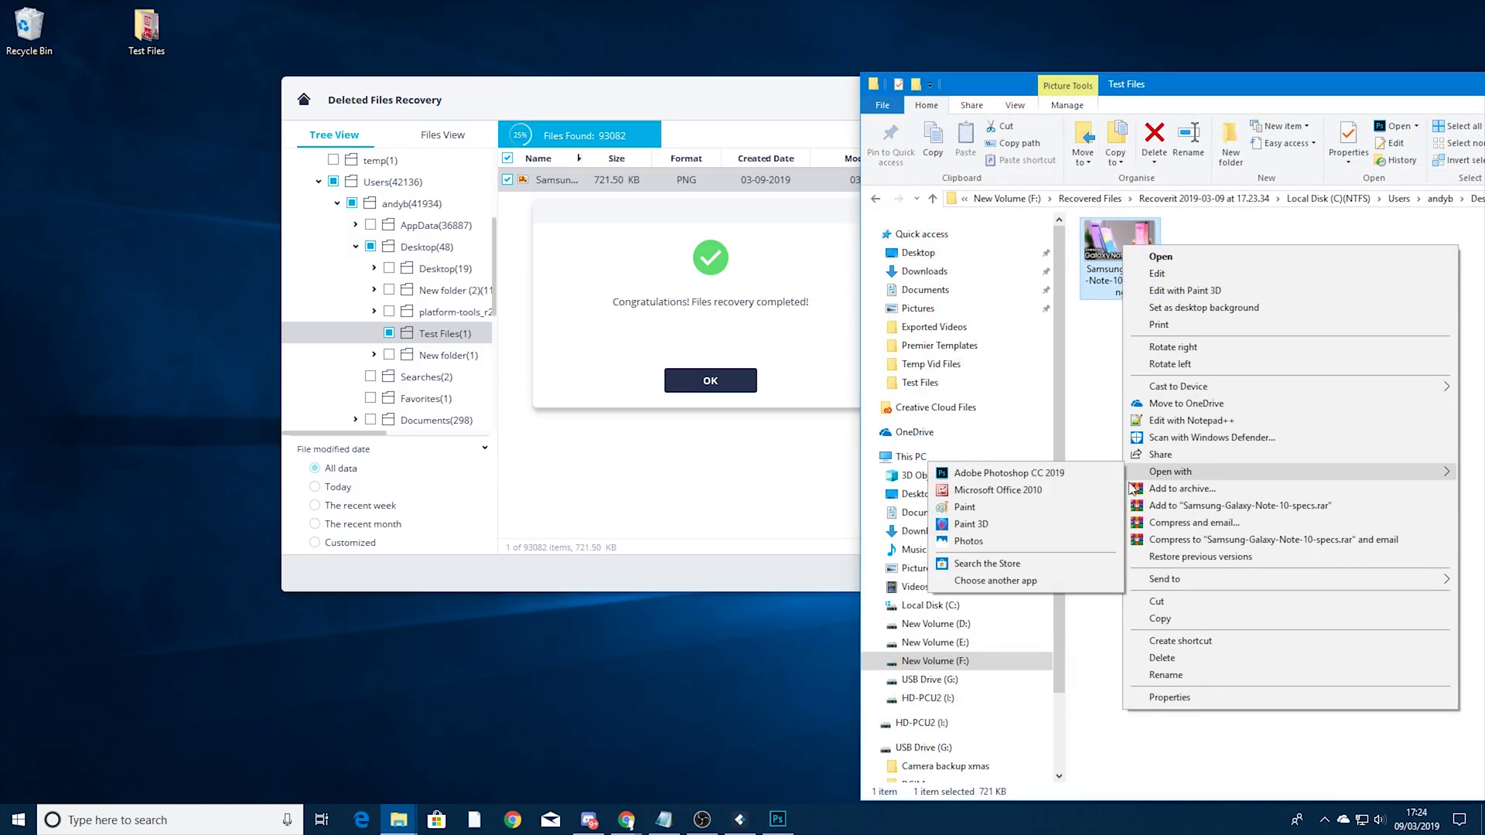
pyautogui.click(1015, 540)
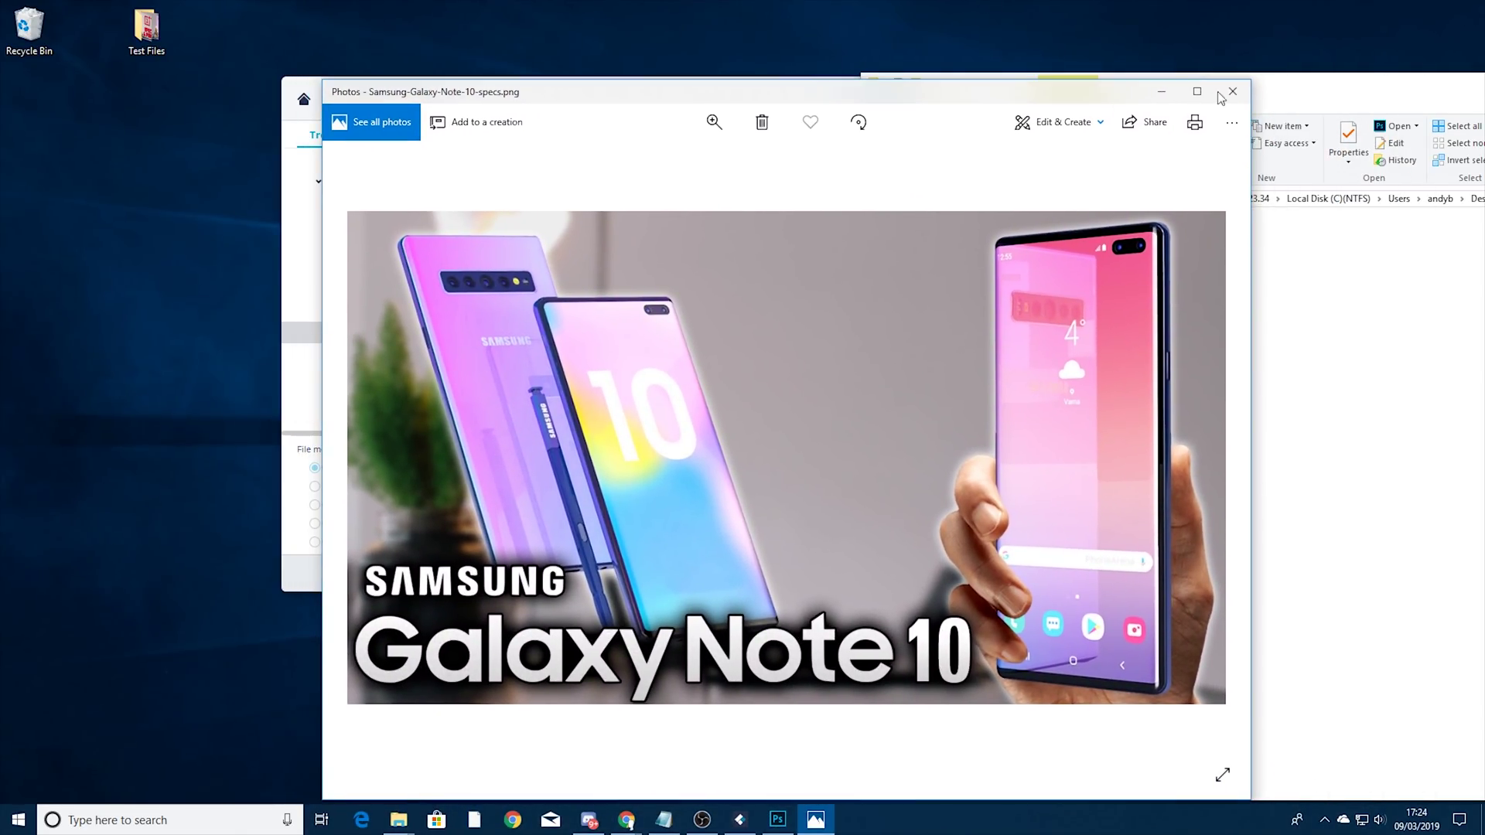
pyautogui.click(1232, 98)
# Close the recovered files window and dismiss the recovery-completed message.
pyautogui.moveTo(1235, 96); pyautogui.dragTo(672, 120)
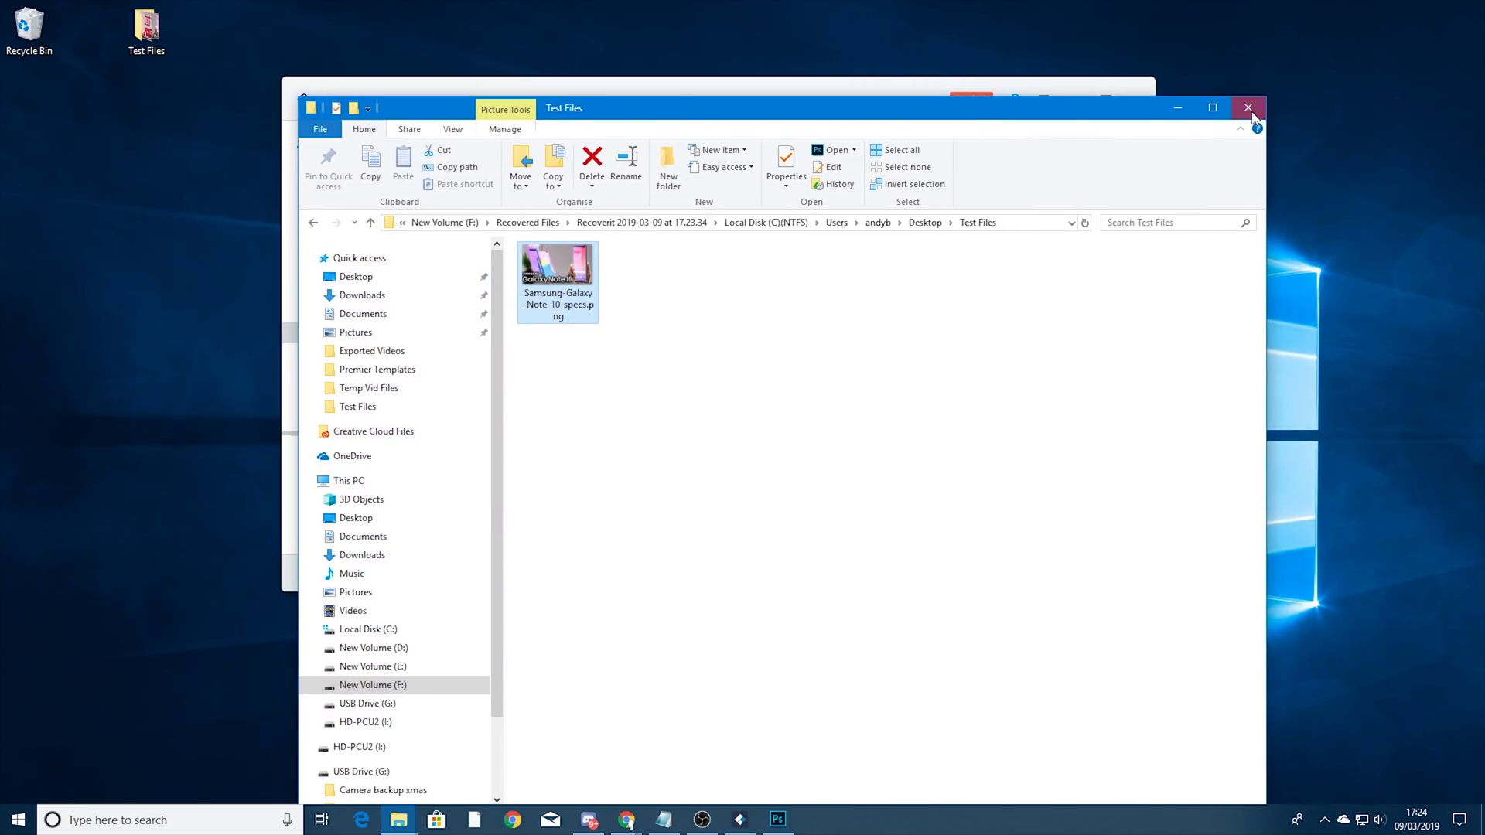
pyautogui.click(1253, 114)
pyautogui.click(710, 382)
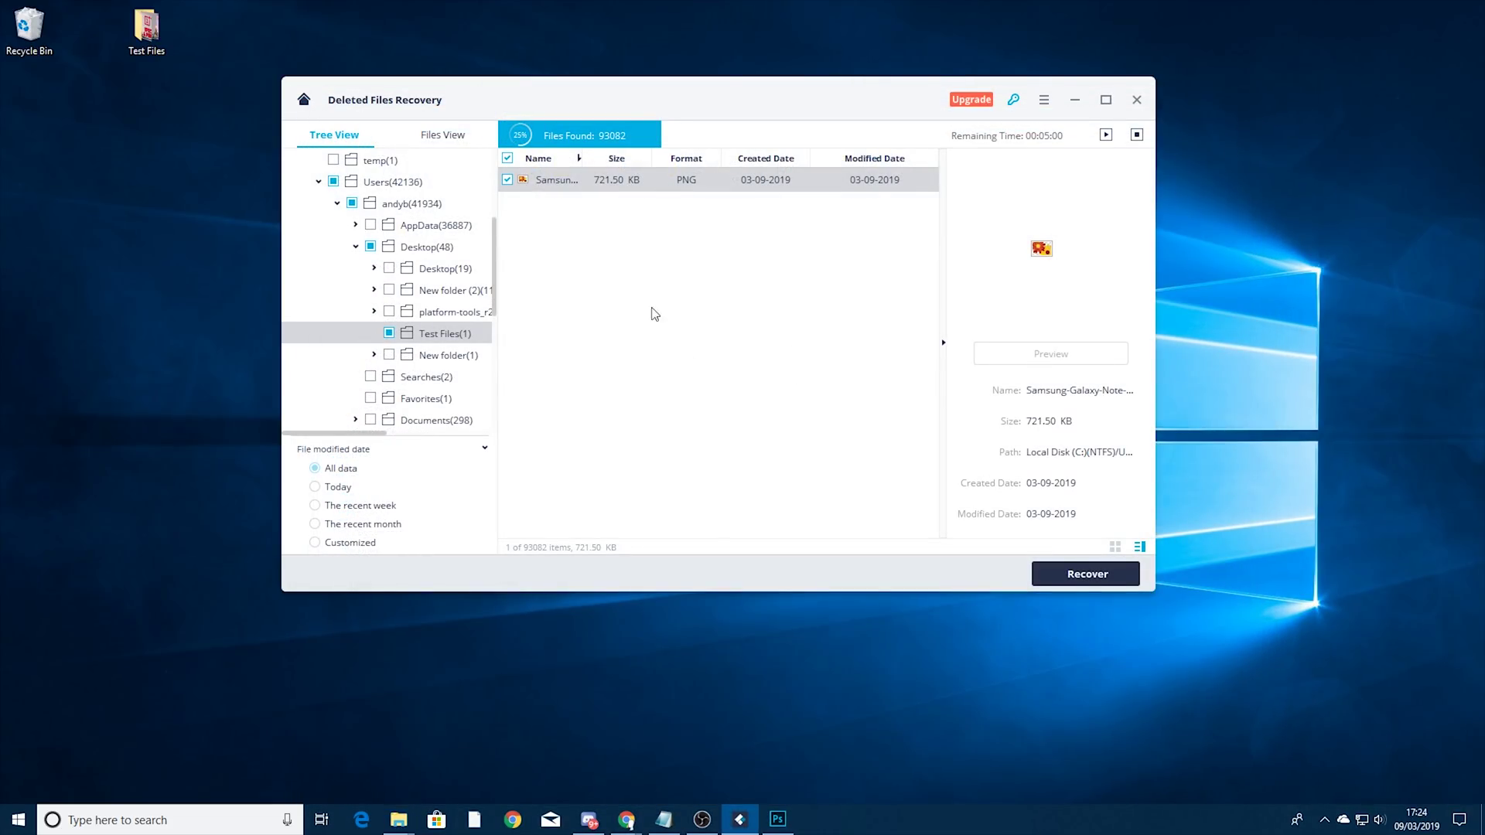
# Go back to the home screen, discarding the scan results.
pyautogui.click(1044, 100)
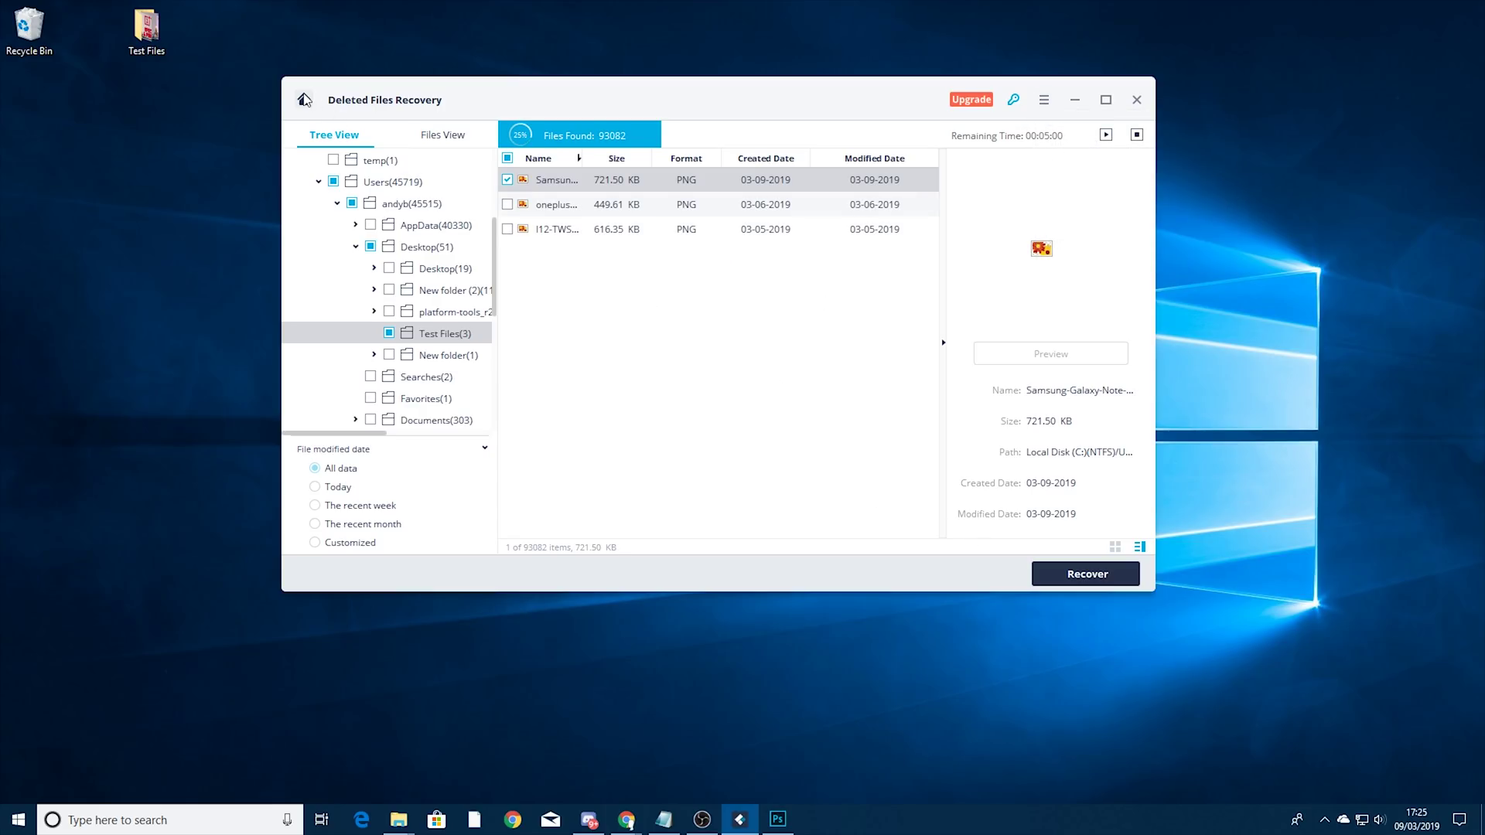
pyautogui.click(305, 100)
pyautogui.click(654, 381)
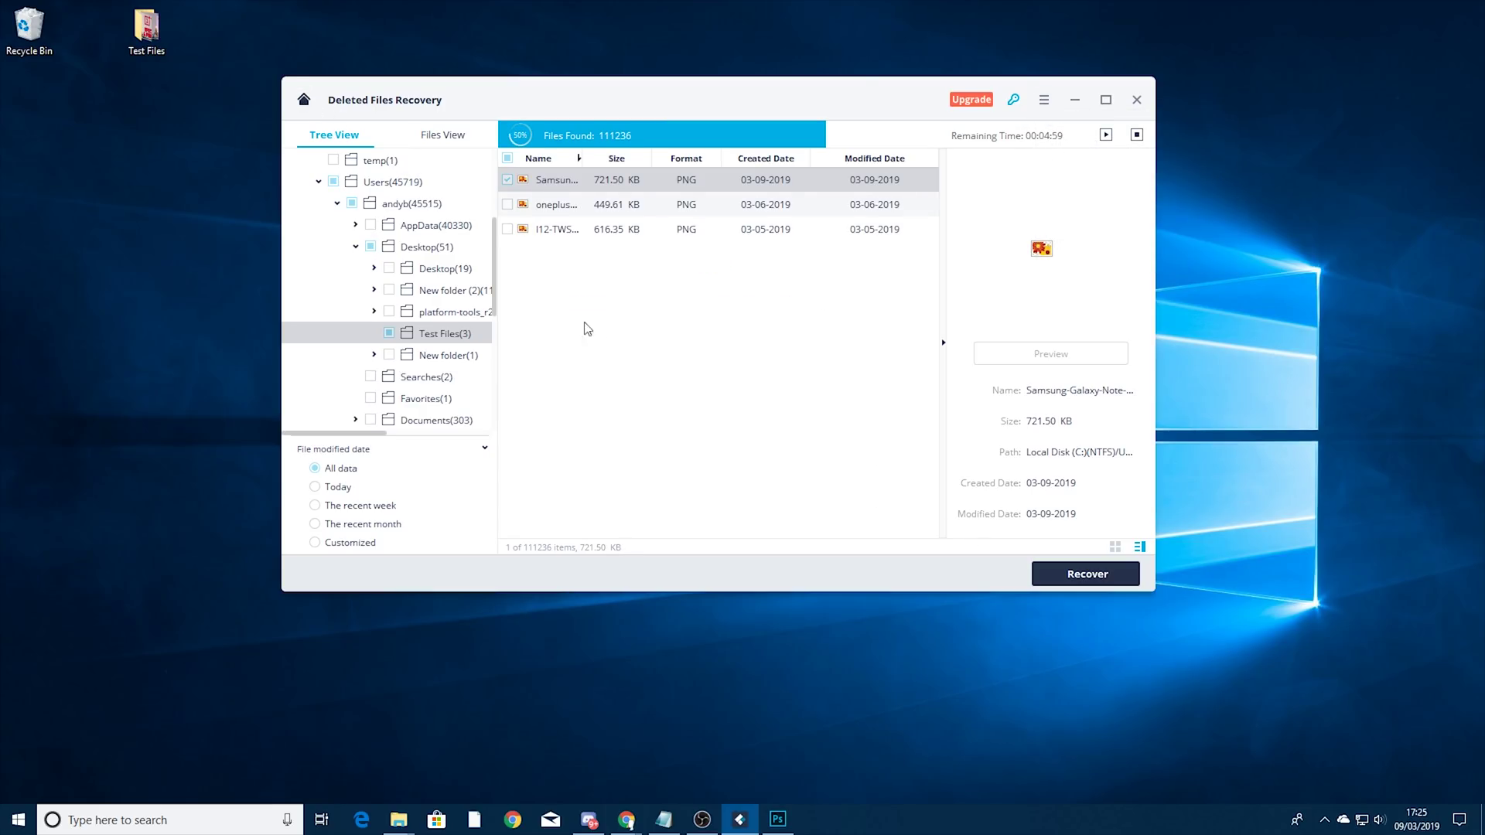
pyautogui.click(304, 99)
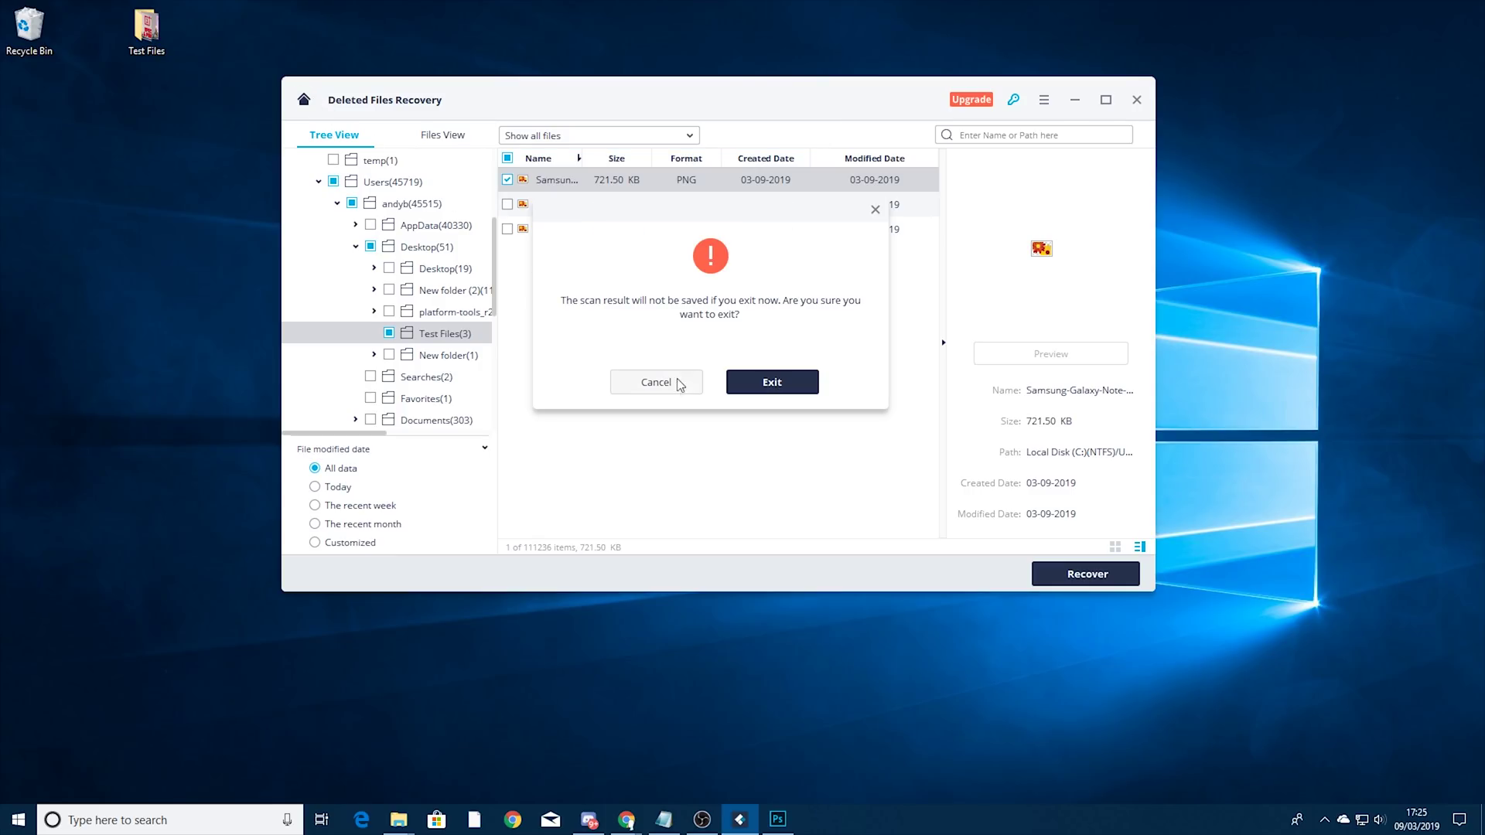
pyautogui.click(771, 384)
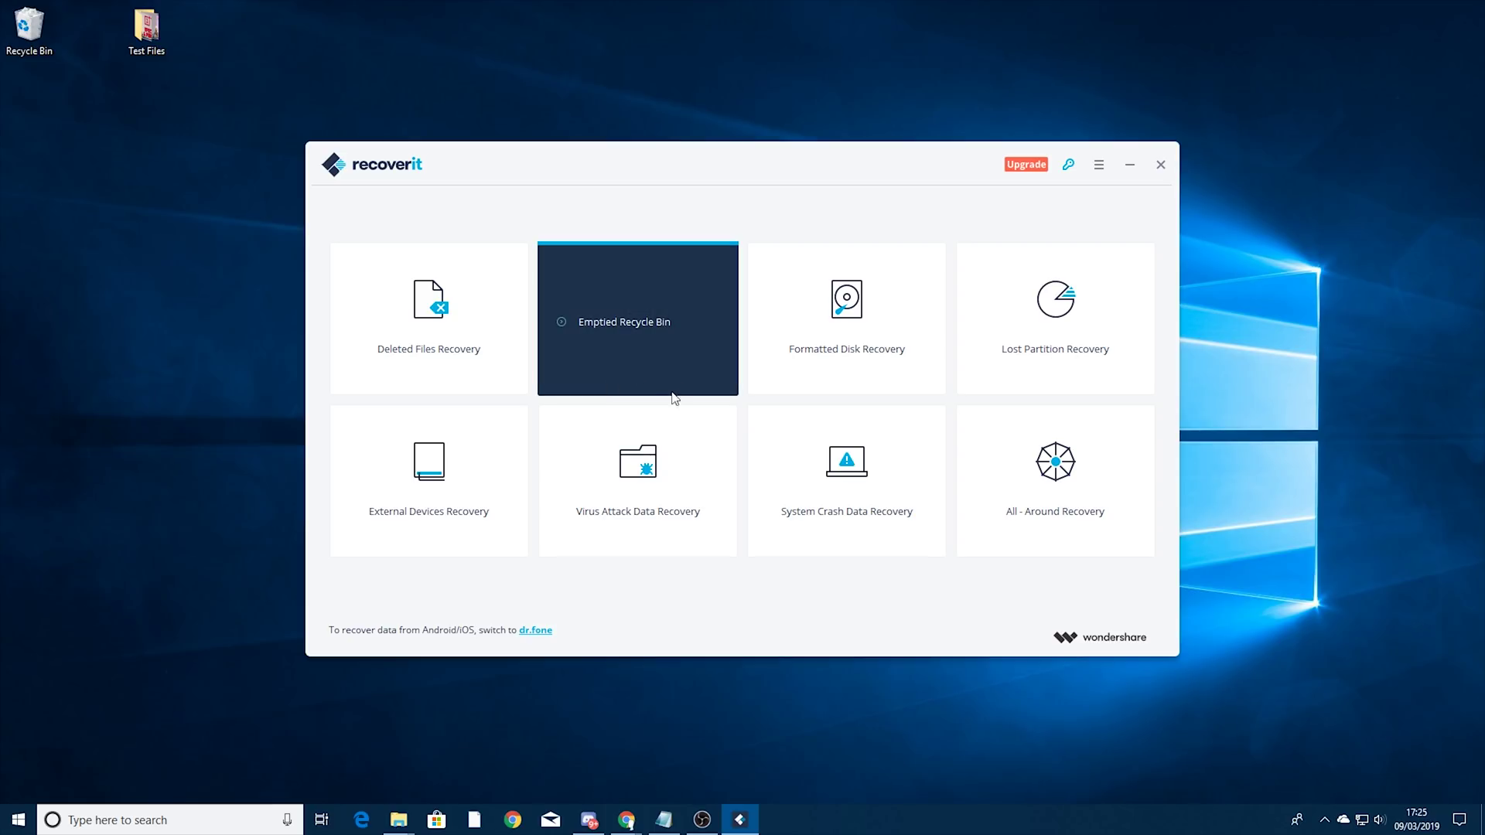
# Run a Recycle Bin Recovery scan and browse files found in the C:, D: and E: Recycle Bins.
pyautogui.click(666, 322)
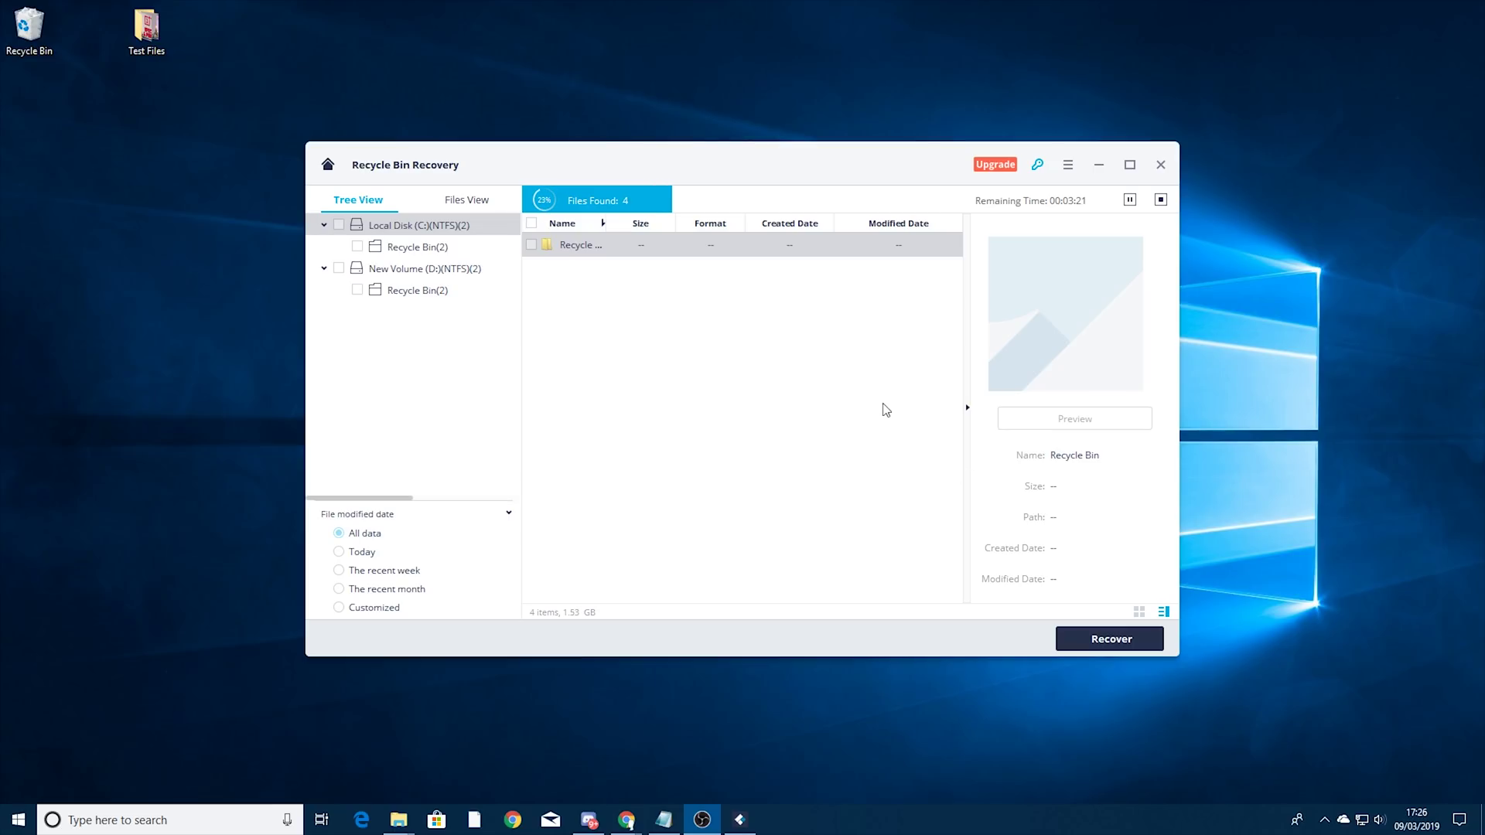
pyautogui.click(363, 249)
pyautogui.click(403, 248)
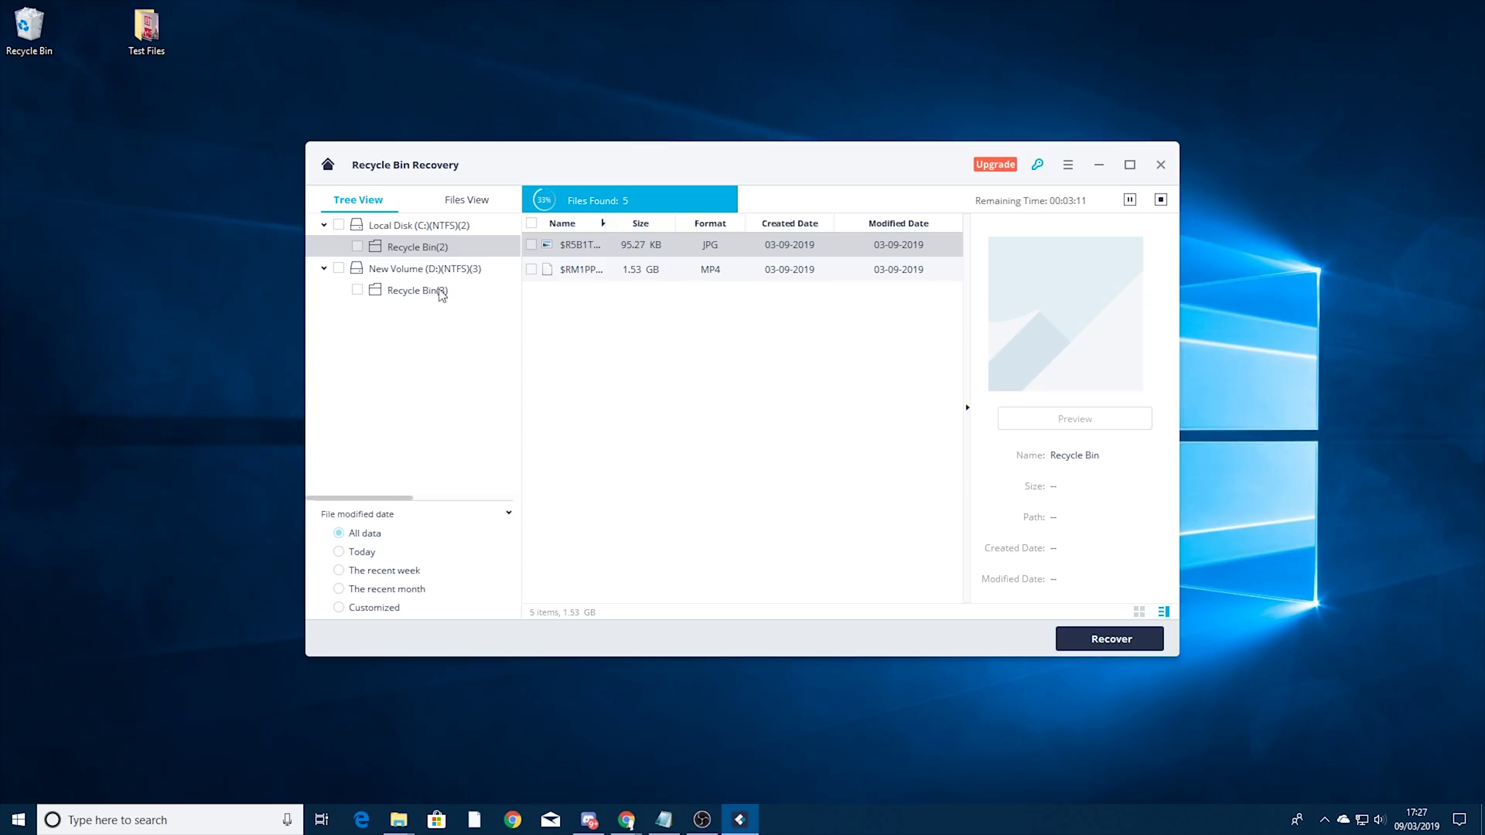
pyautogui.click(434, 294)
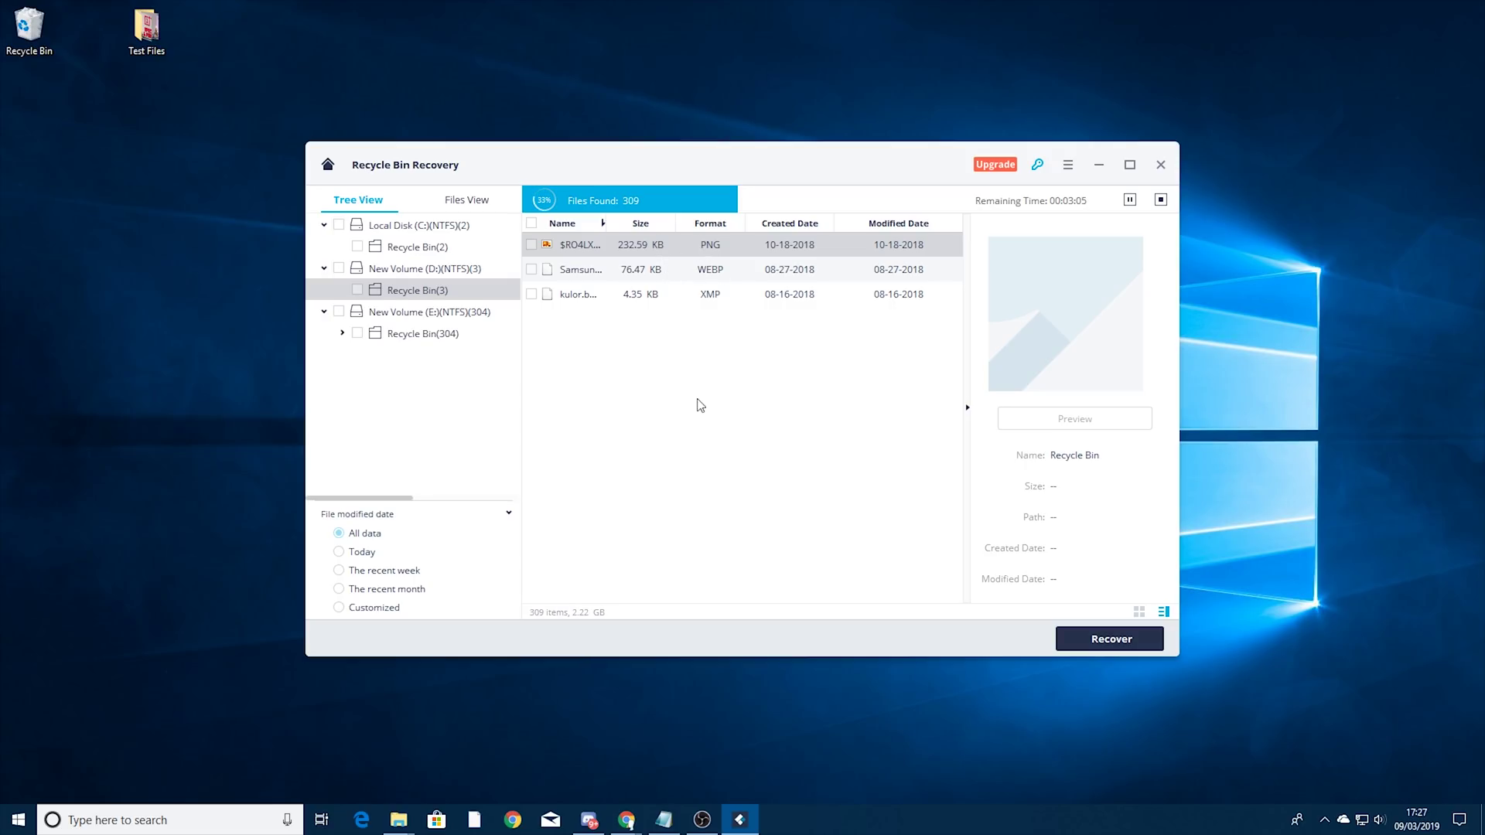
pyautogui.click(416, 342)
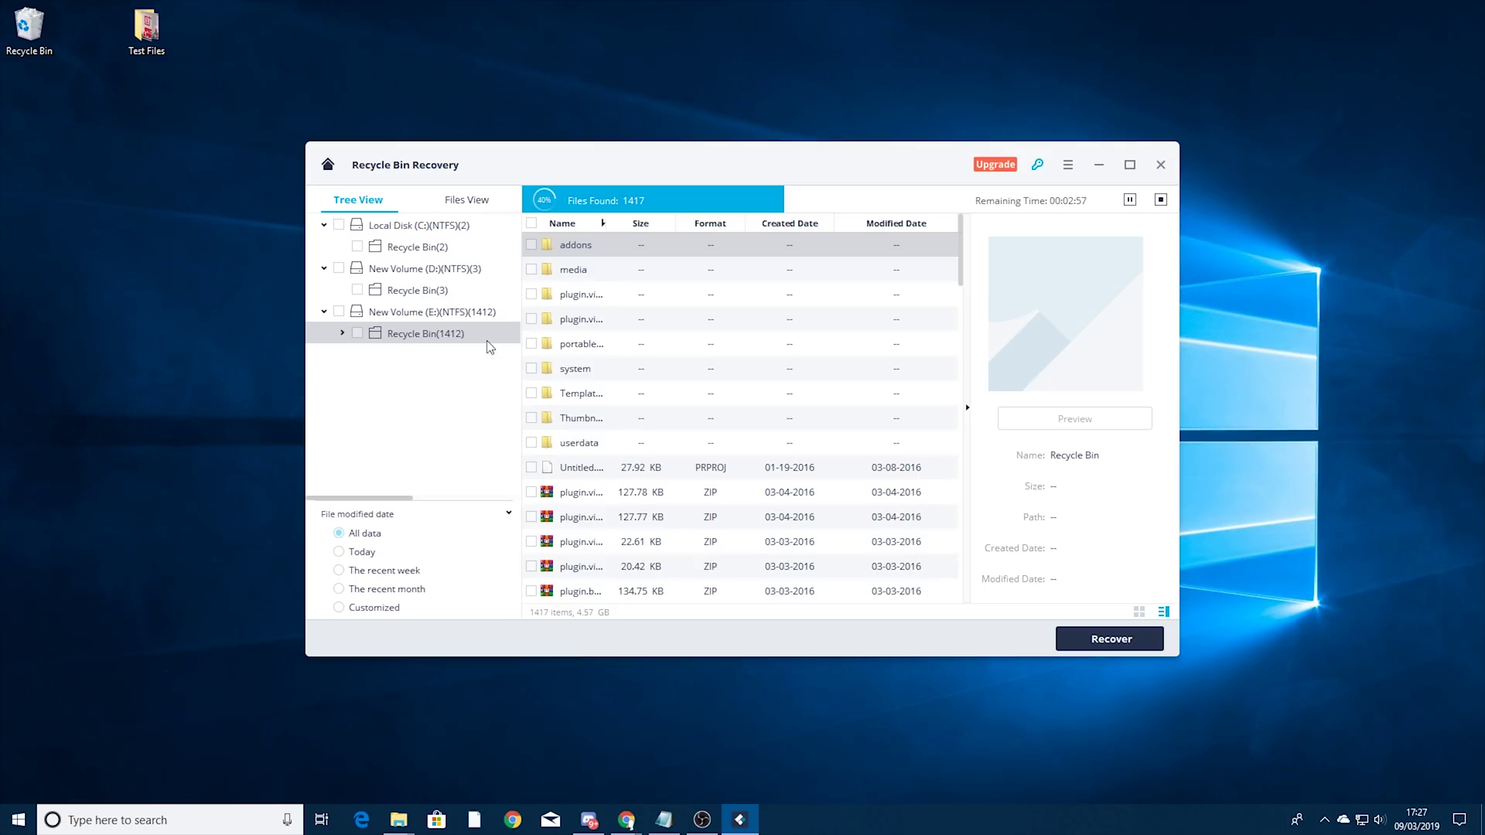
pyautogui.click(437, 295)
pyautogui.click(387, 252)
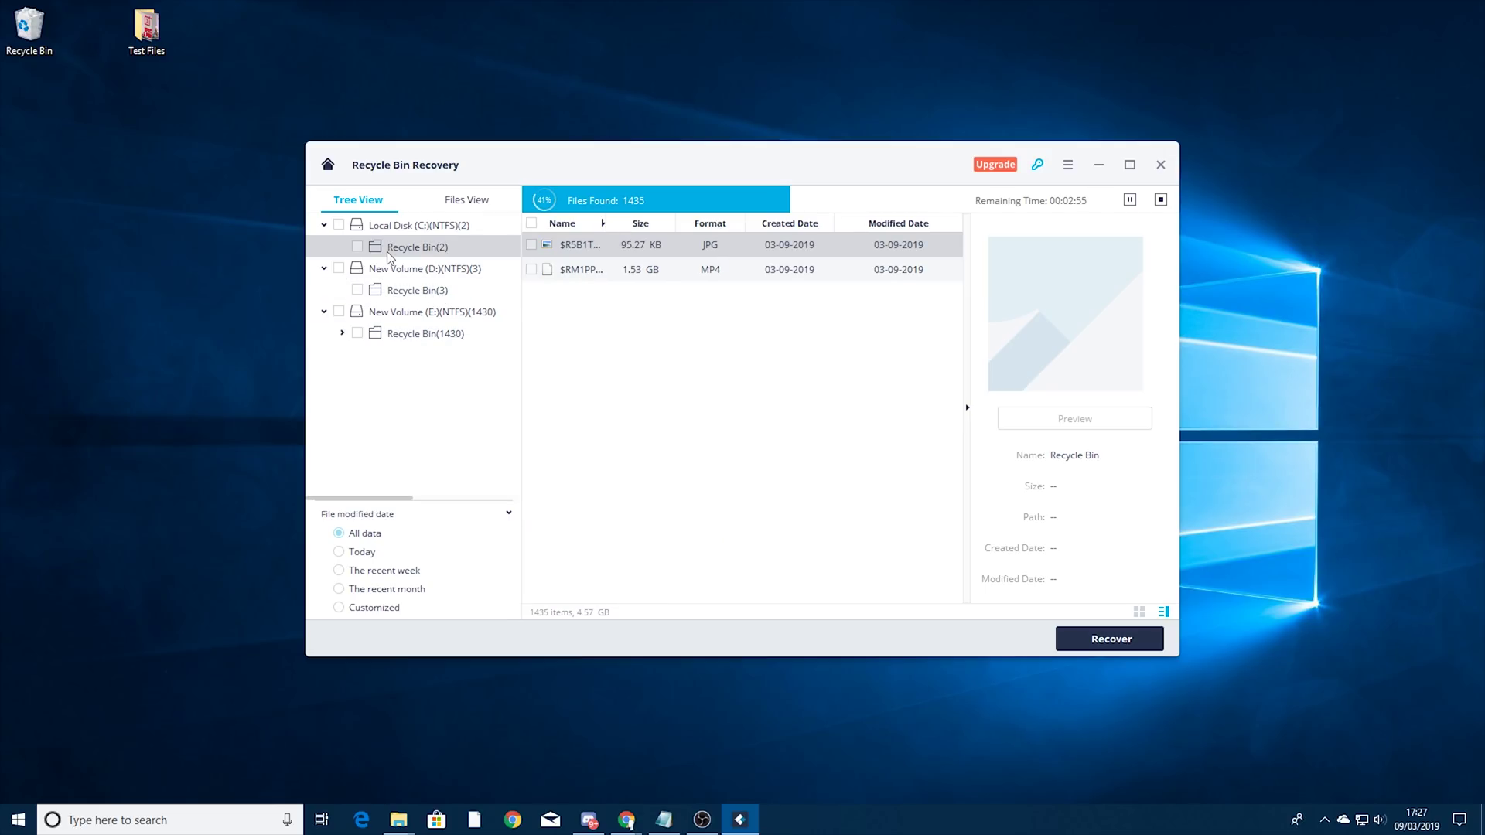
pyautogui.click(418, 301)
pyautogui.click(422, 345)
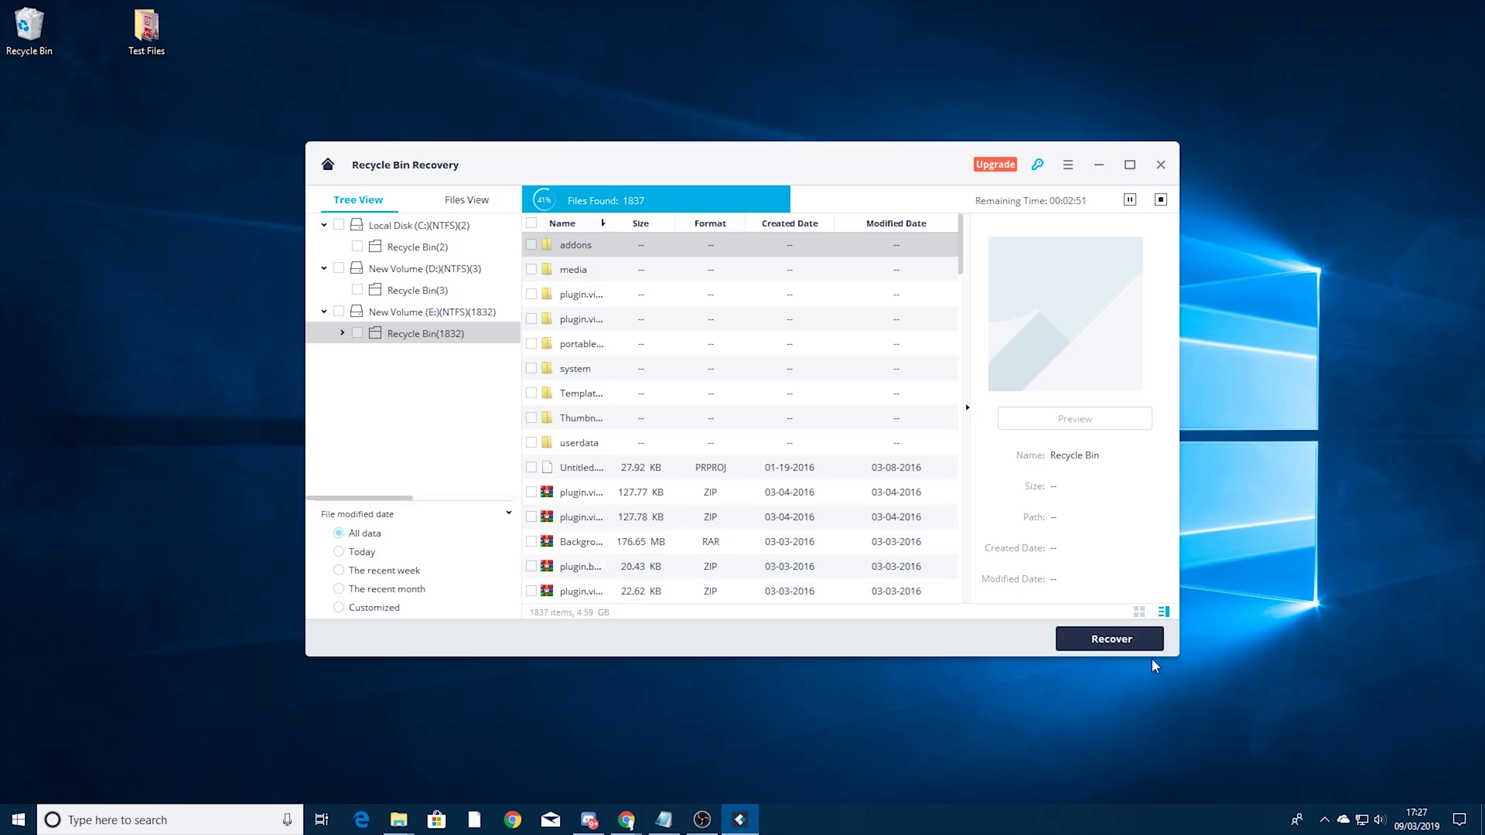
# Stop the 1,841-file Recycle Bin scan and exit without saving the results.
pyautogui.click(1161, 200)
pyautogui.click(783, 452)
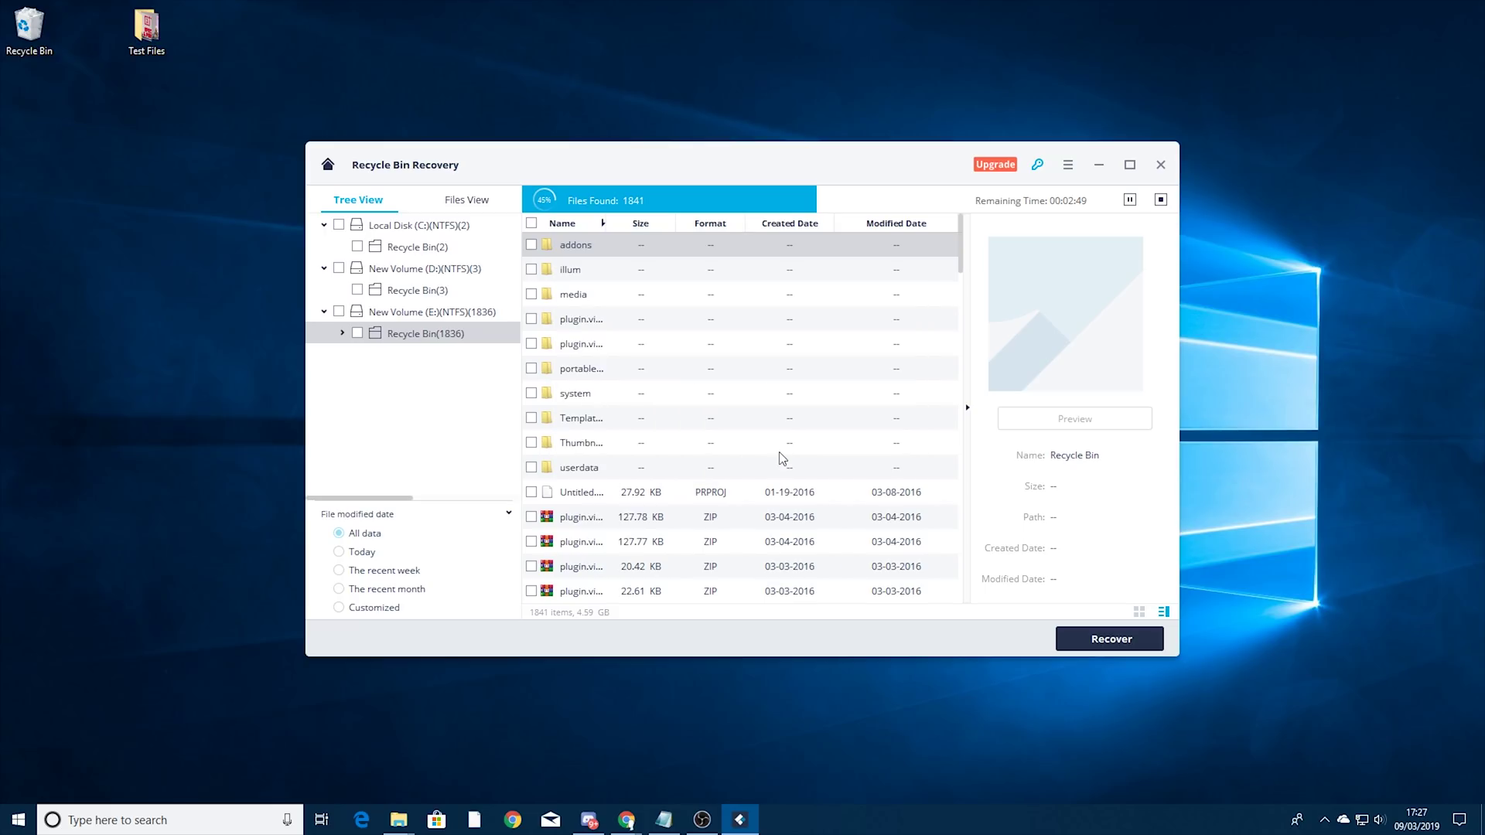
pyautogui.click(328, 165)
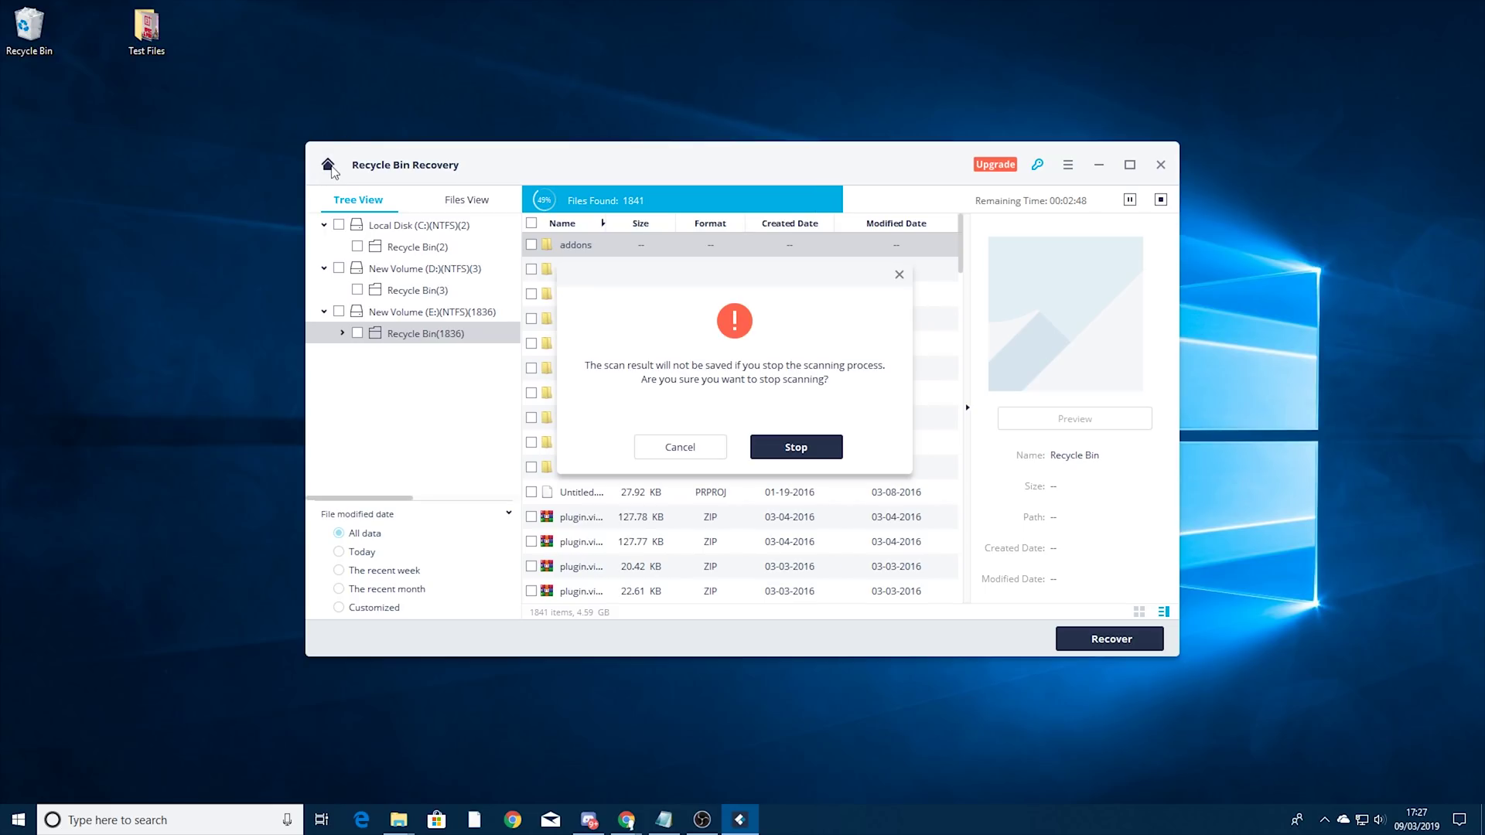
pyautogui.click(811, 451)
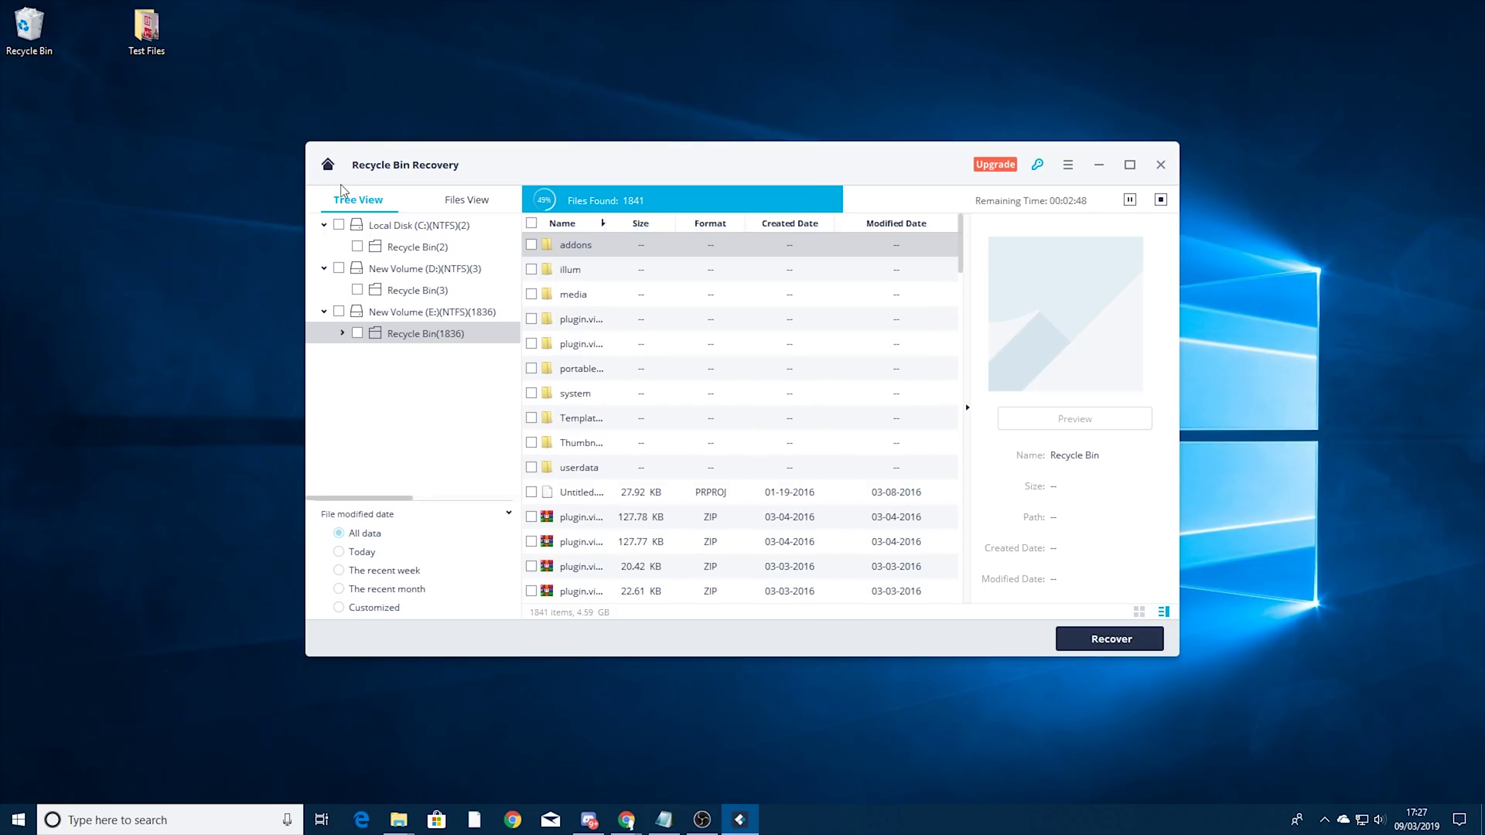
pyautogui.click(328, 165)
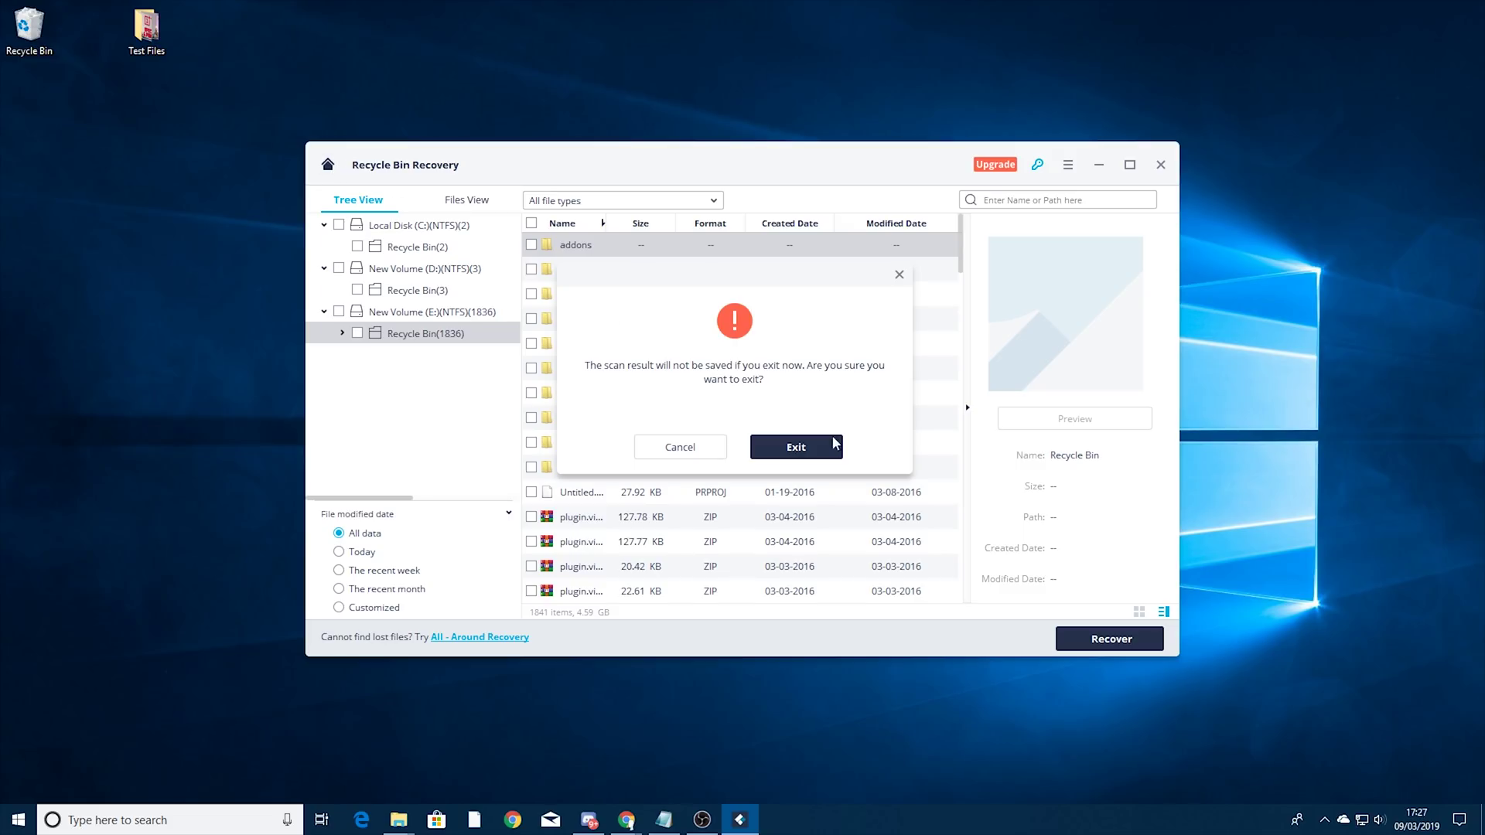
pyautogui.click(826, 449)
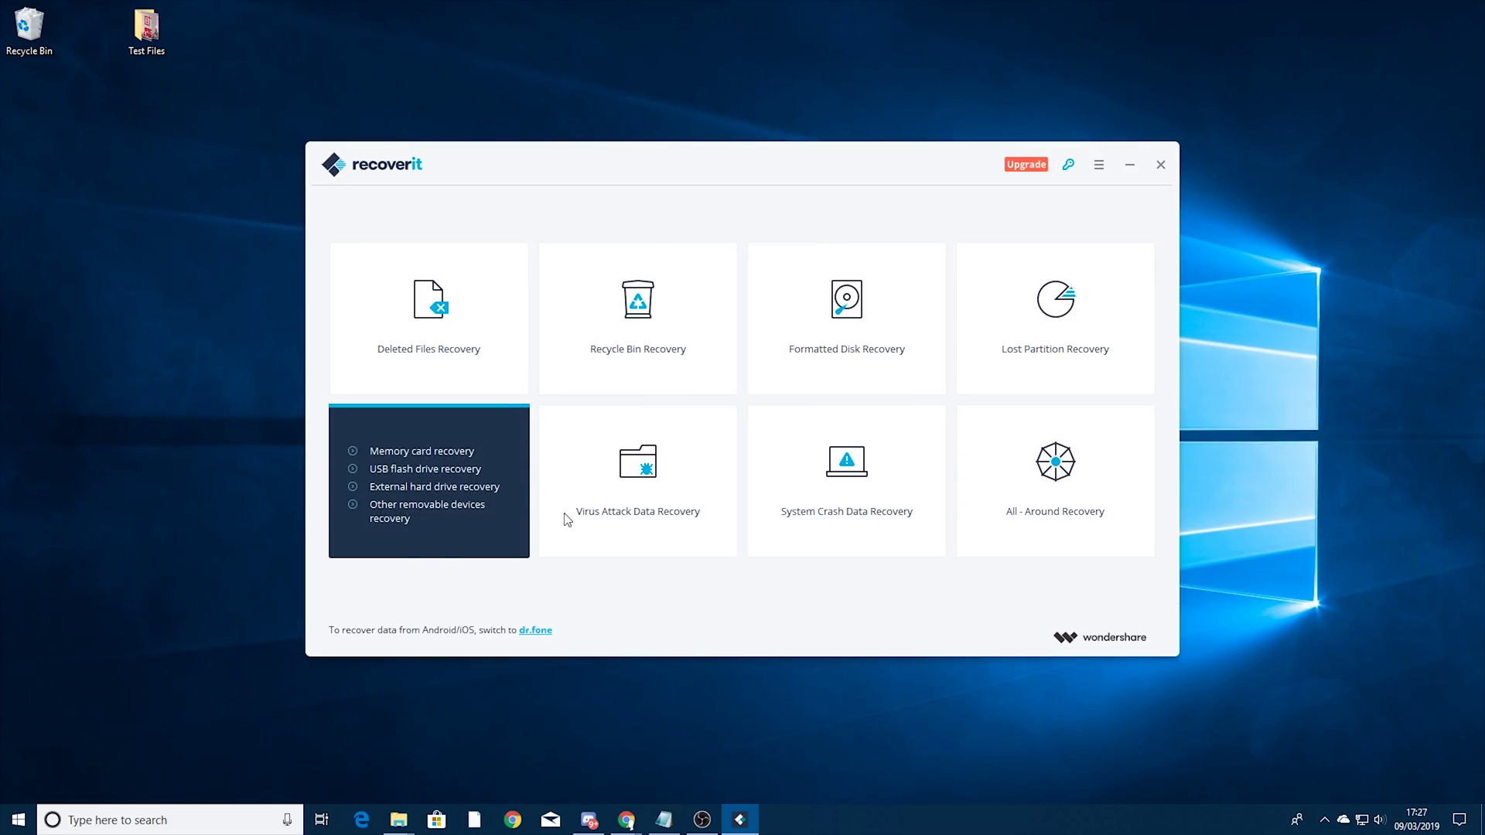
# Start an External Devices Recovery scan of the HD-PCU2 (I:) drive.
pyautogui.click(429, 471)
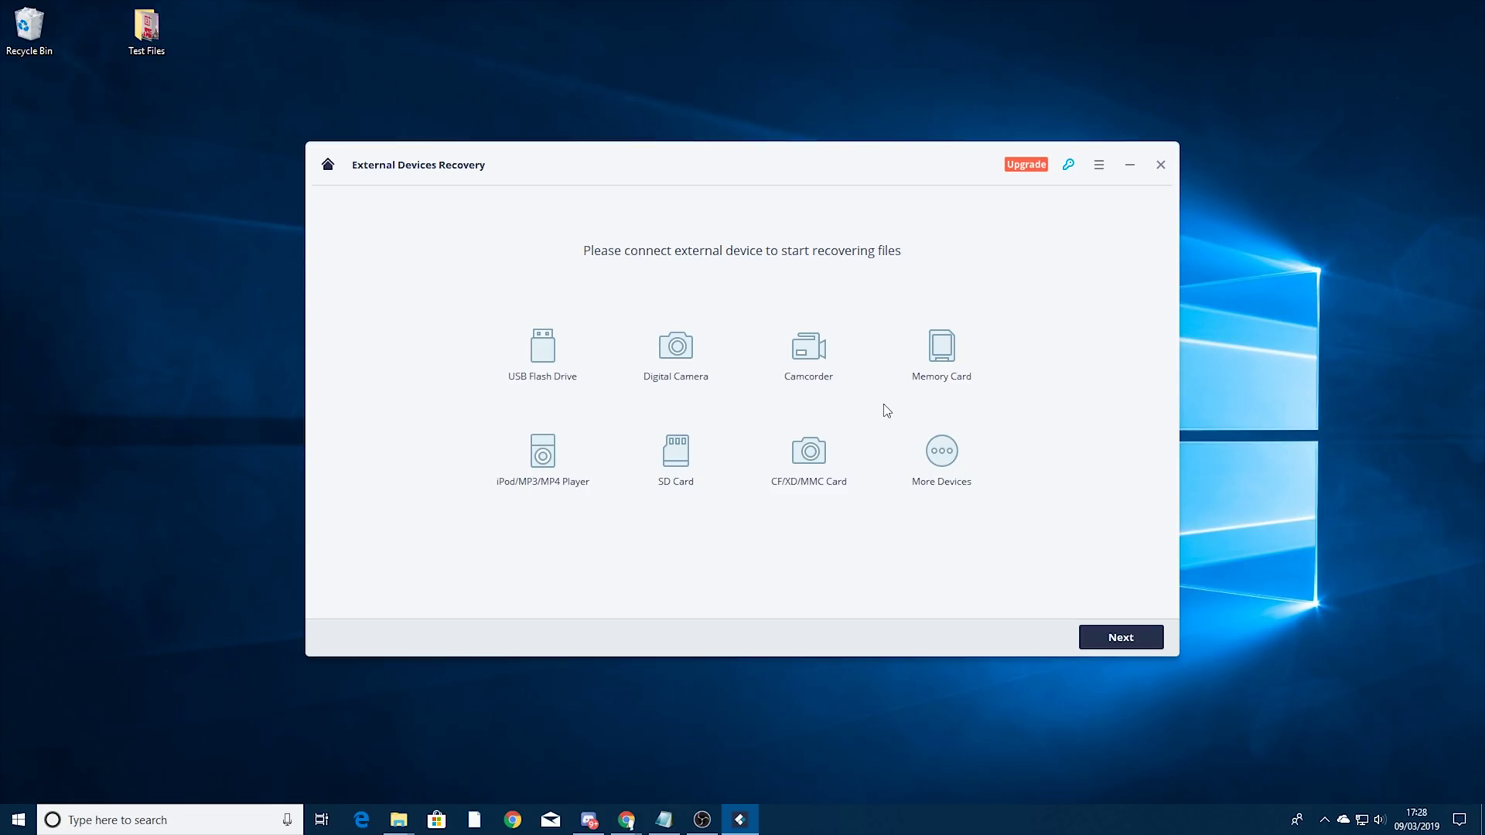
pyautogui.click(1123, 638)
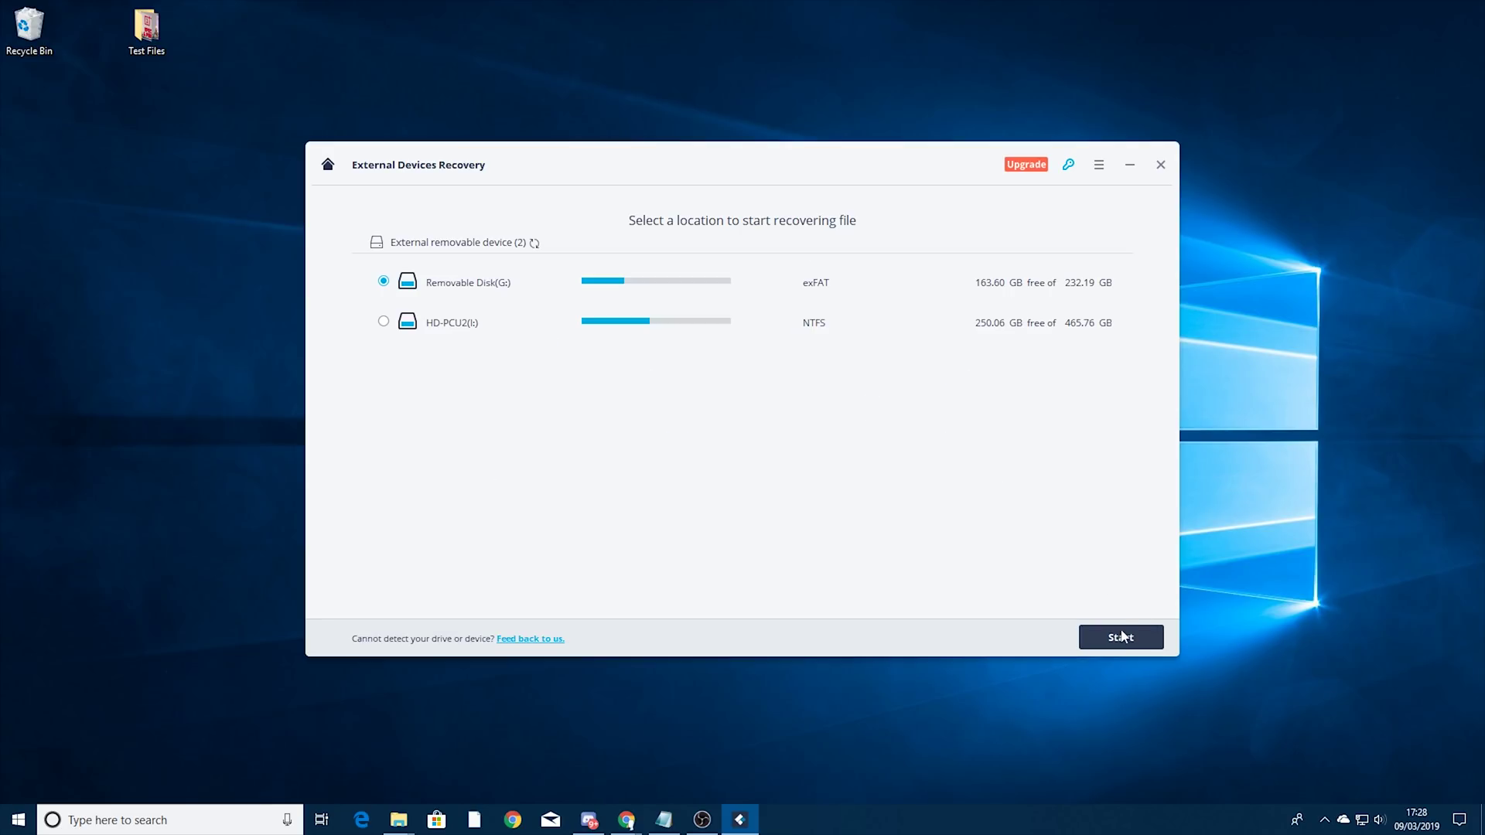
pyautogui.click(384, 321)
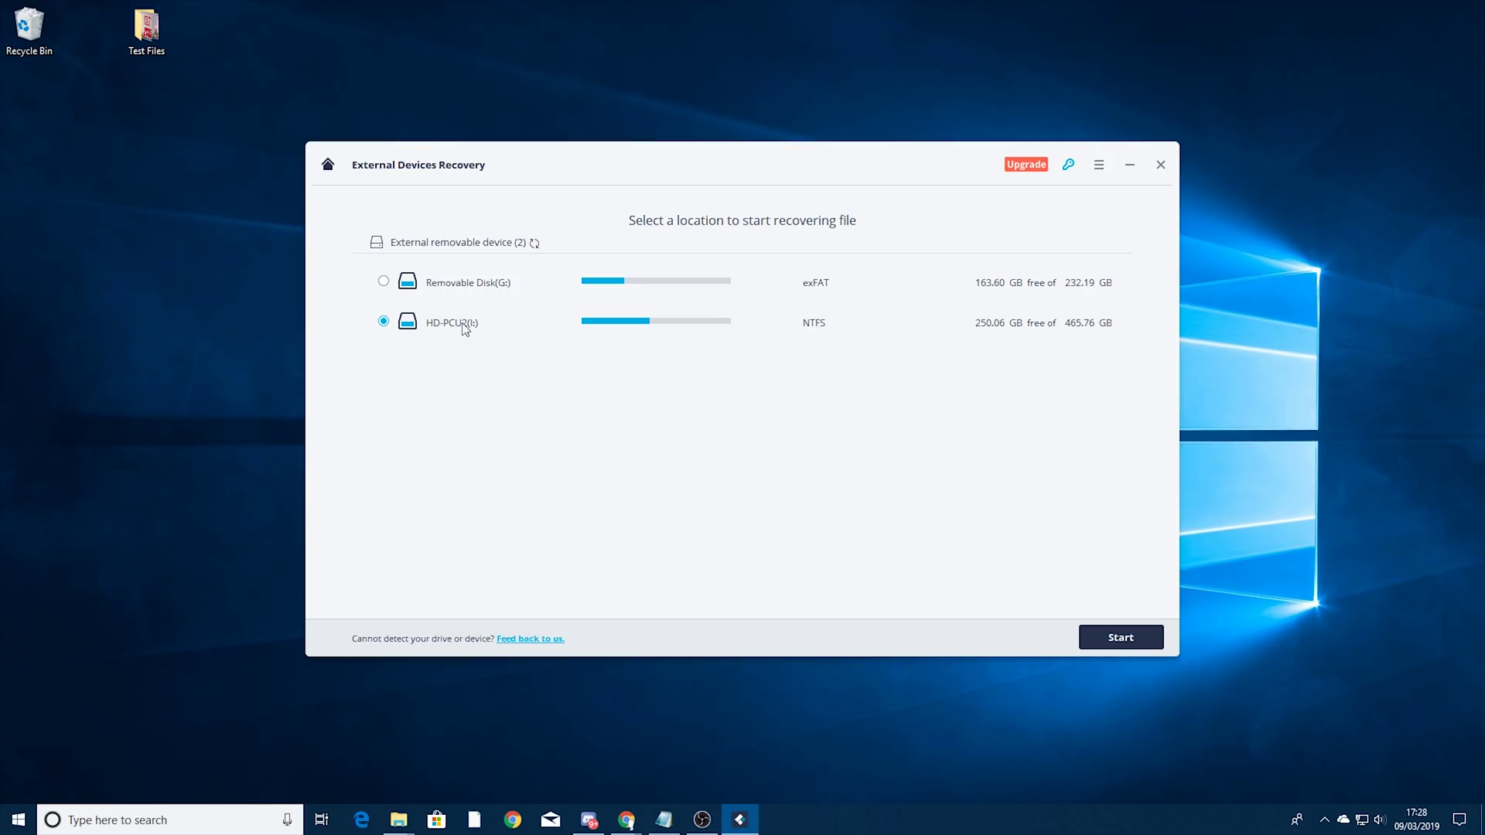
pyautogui.click(1131, 642)
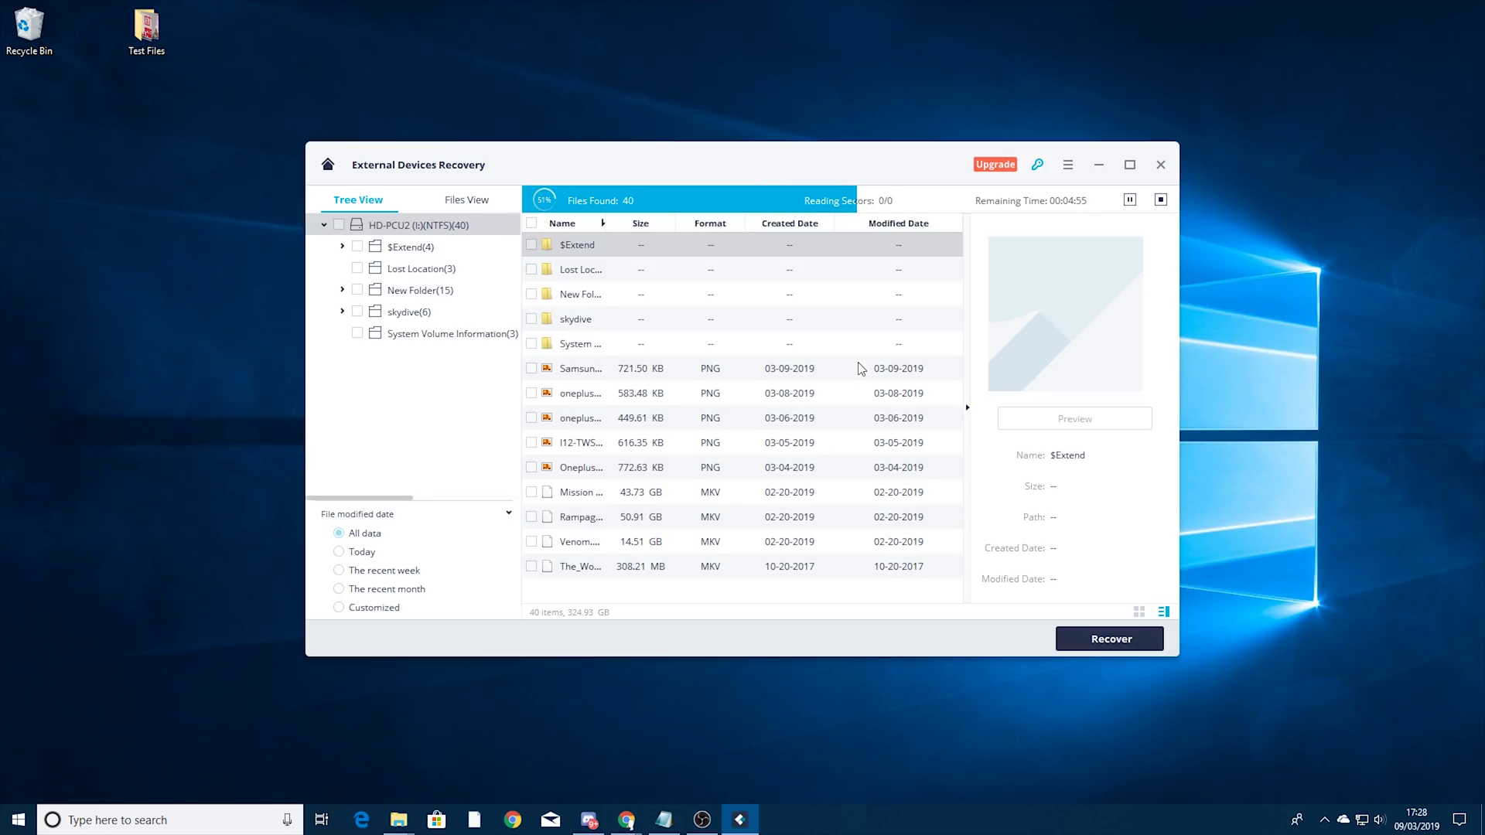
# Preview each of the five found PNG images, from Samsung Galaxy Note 10 to Oneplus.
pyautogui.click(642, 369)
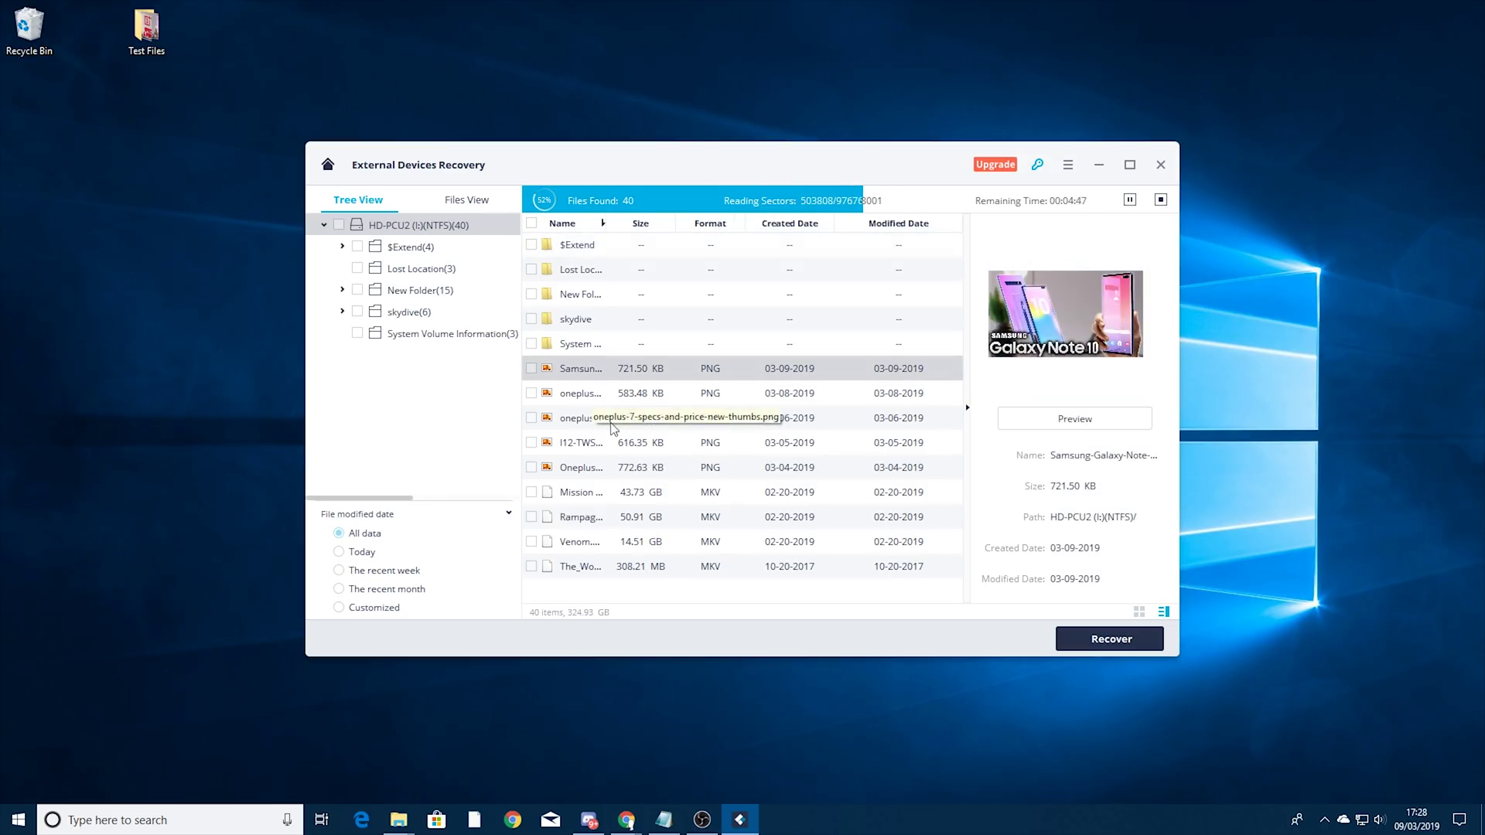
pyautogui.click(580, 398)
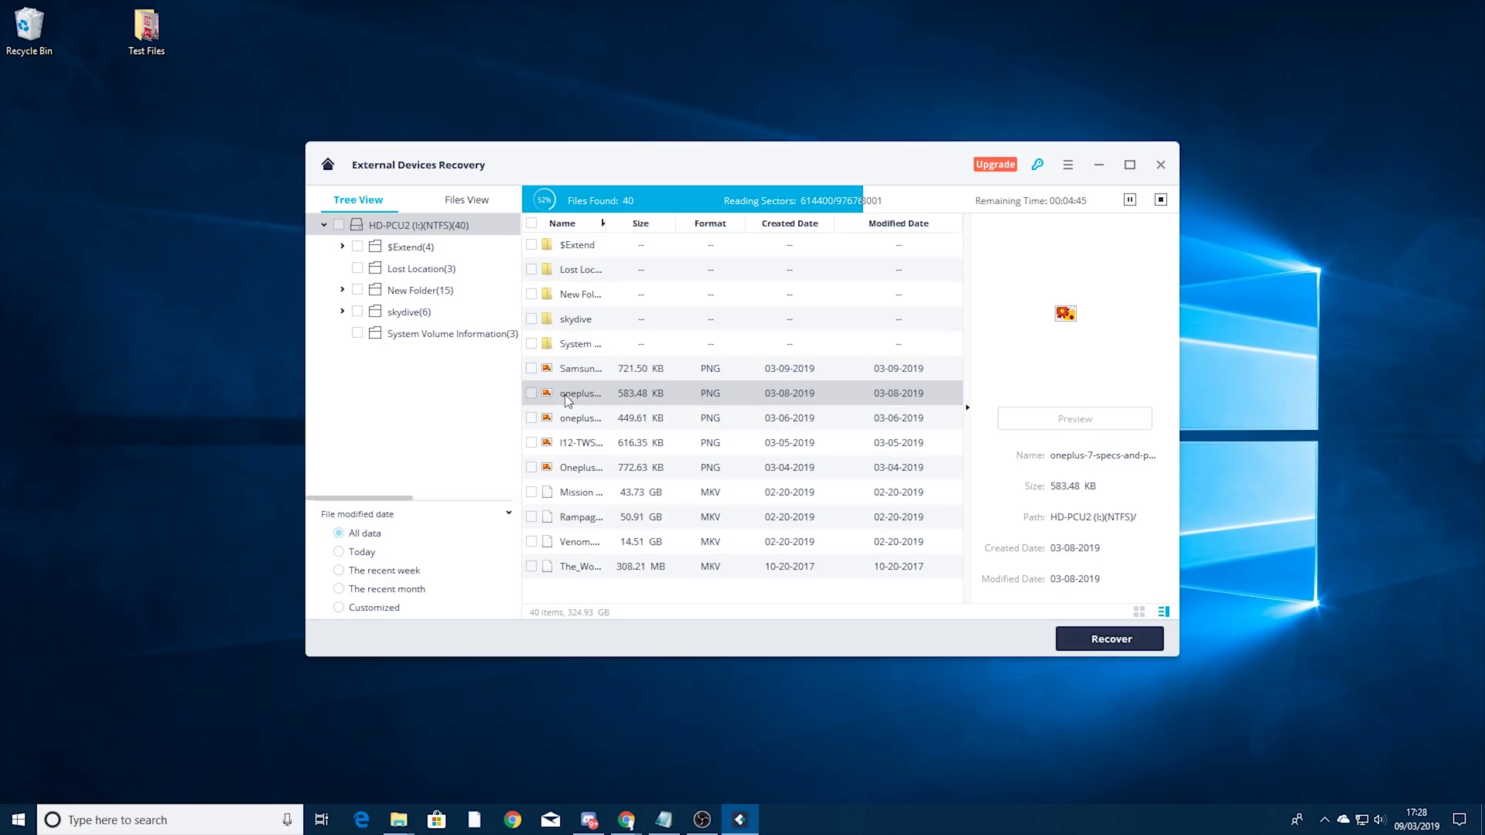
pyautogui.click(582, 420)
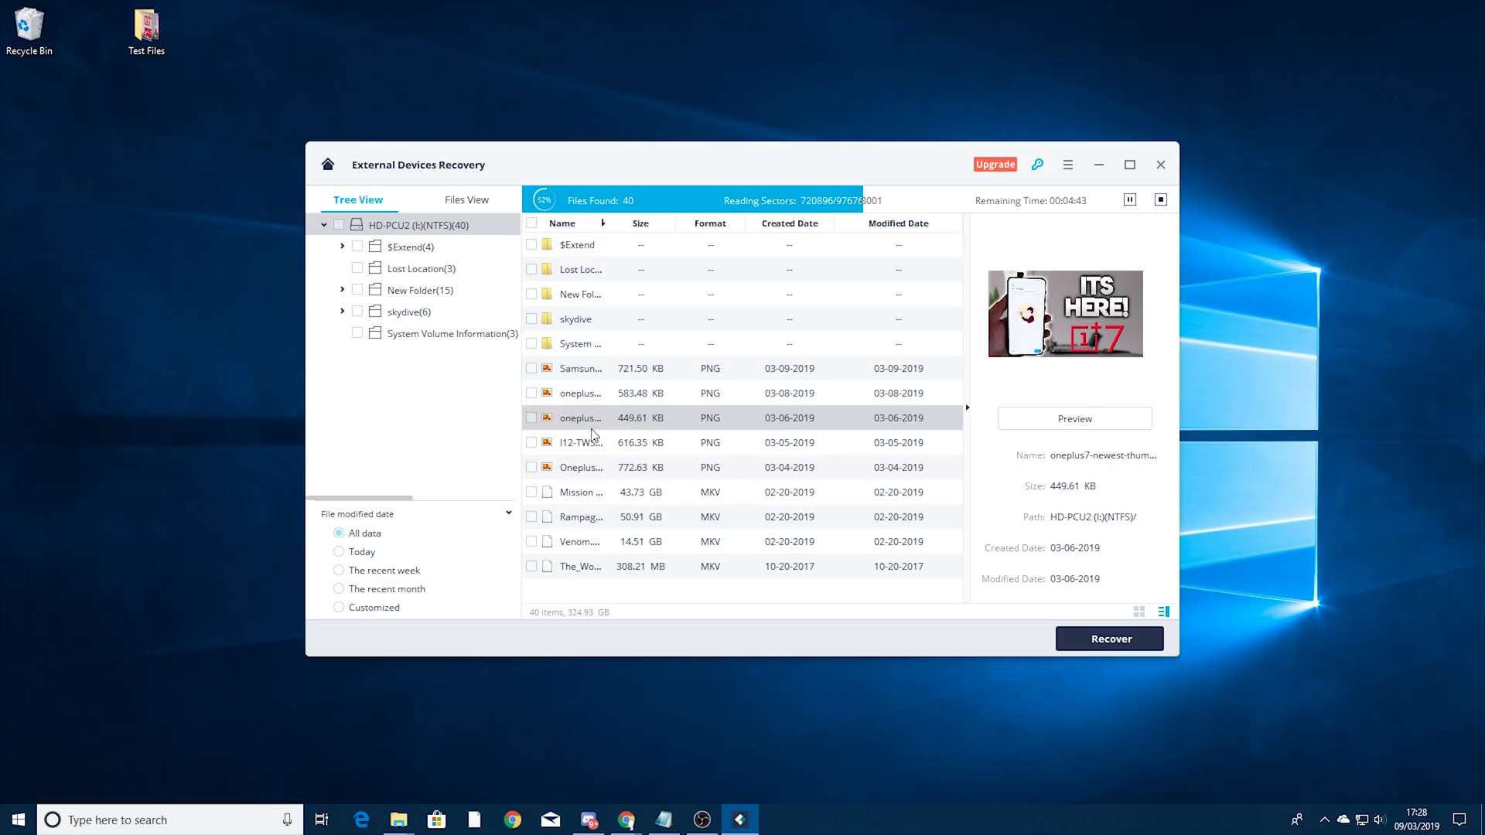
pyautogui.click(595, 445)
pyautogui.click(592, 464)
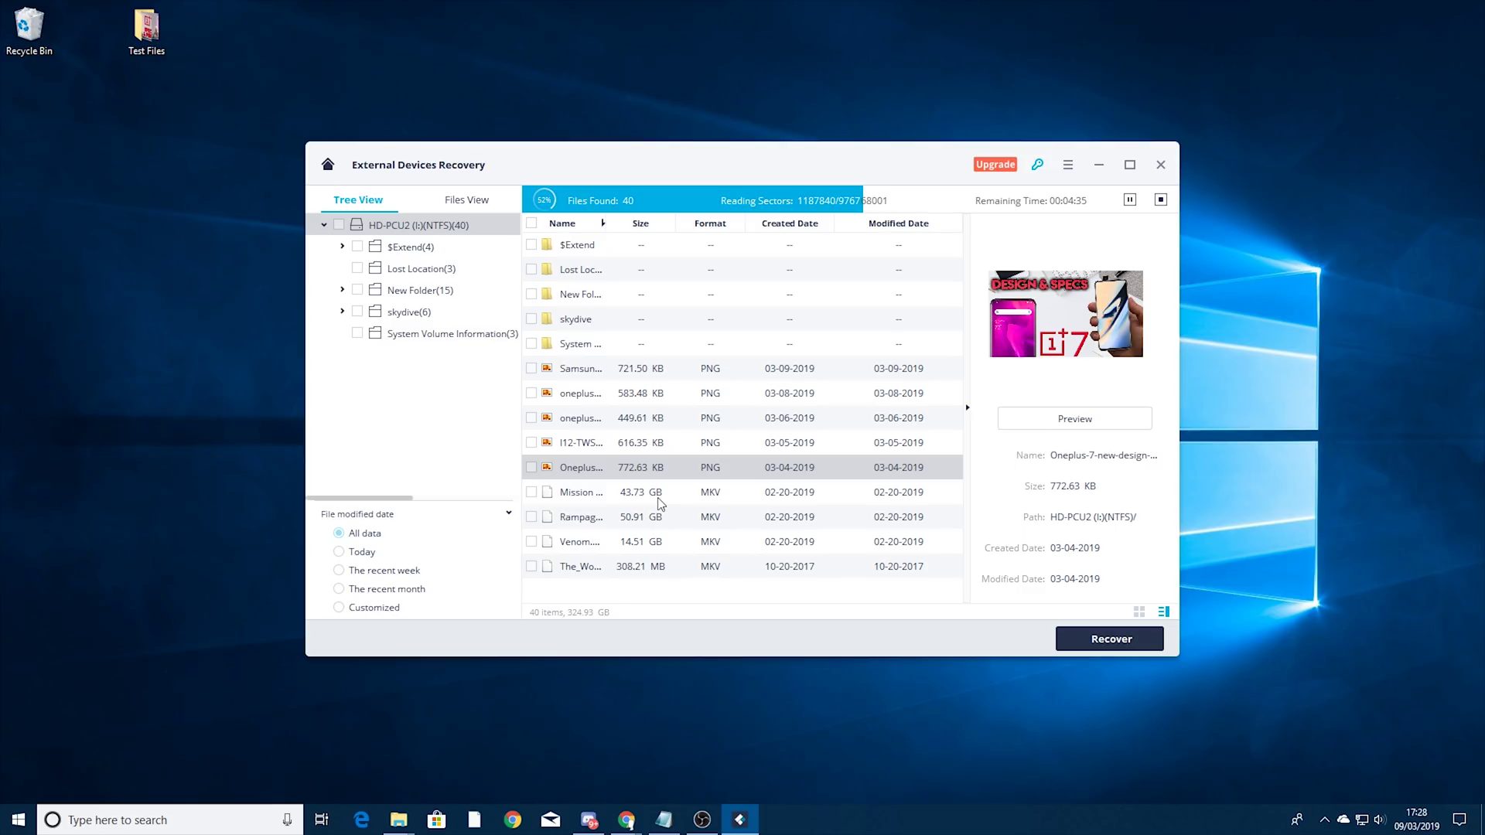
# In Files View, expand Video and Photo, filter to PNG, and preview three images.
pyautogui.click(475, 204)
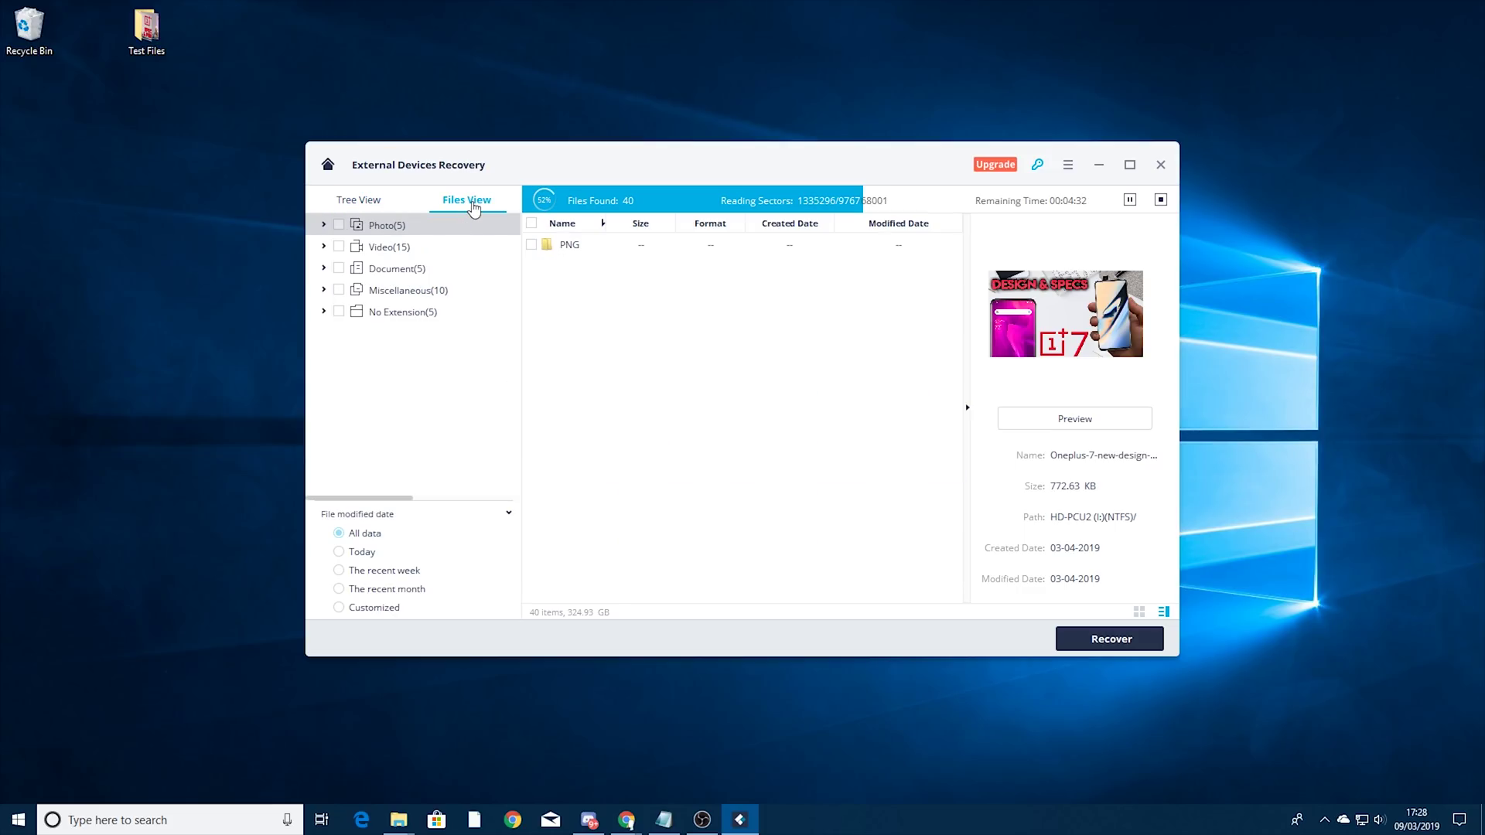
pyautogui.click(323, 246)
pyautogui.click(324, 224)
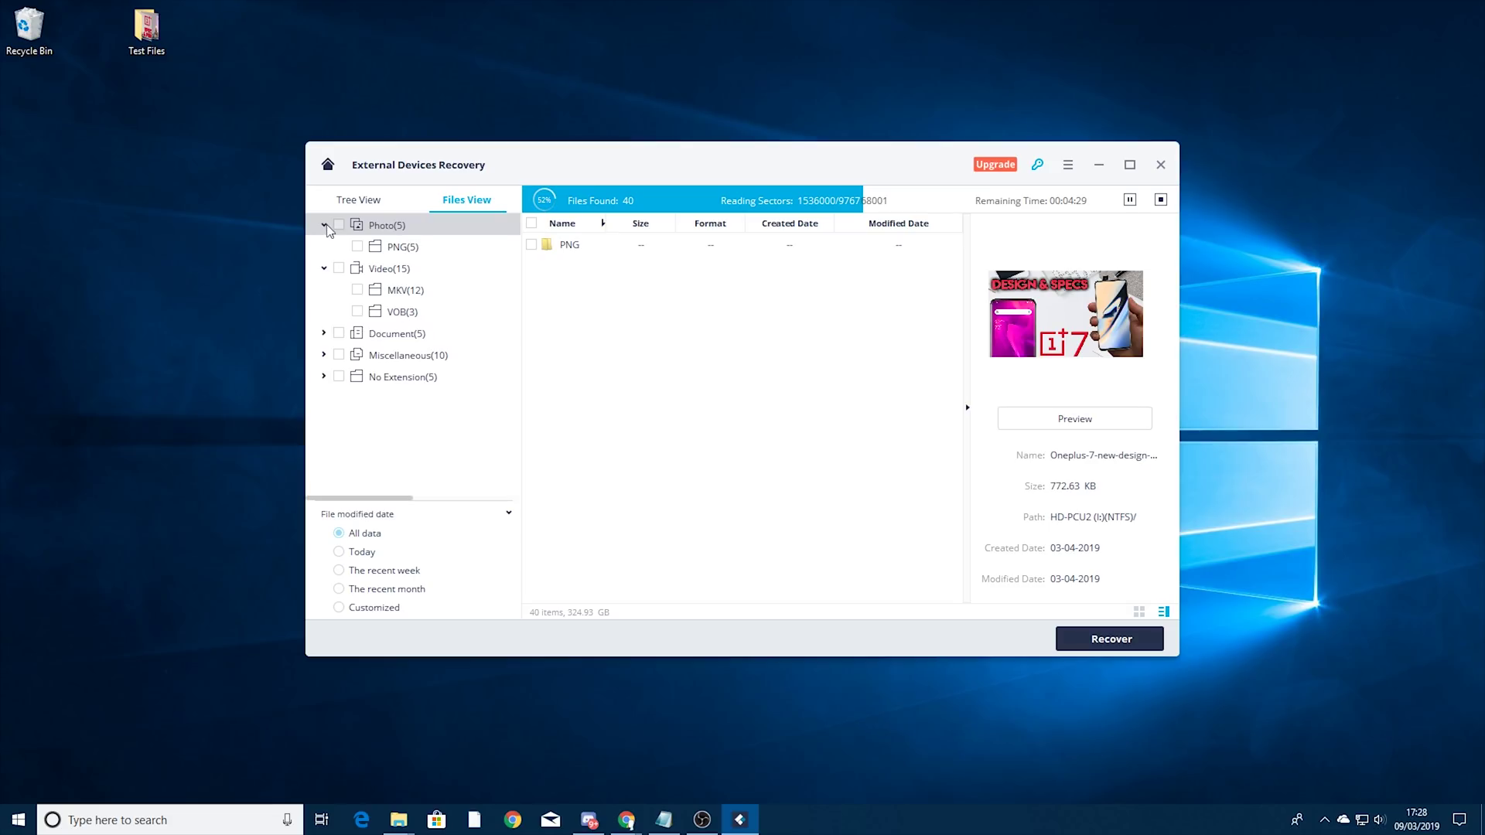
pyautogui.click(396, 250)
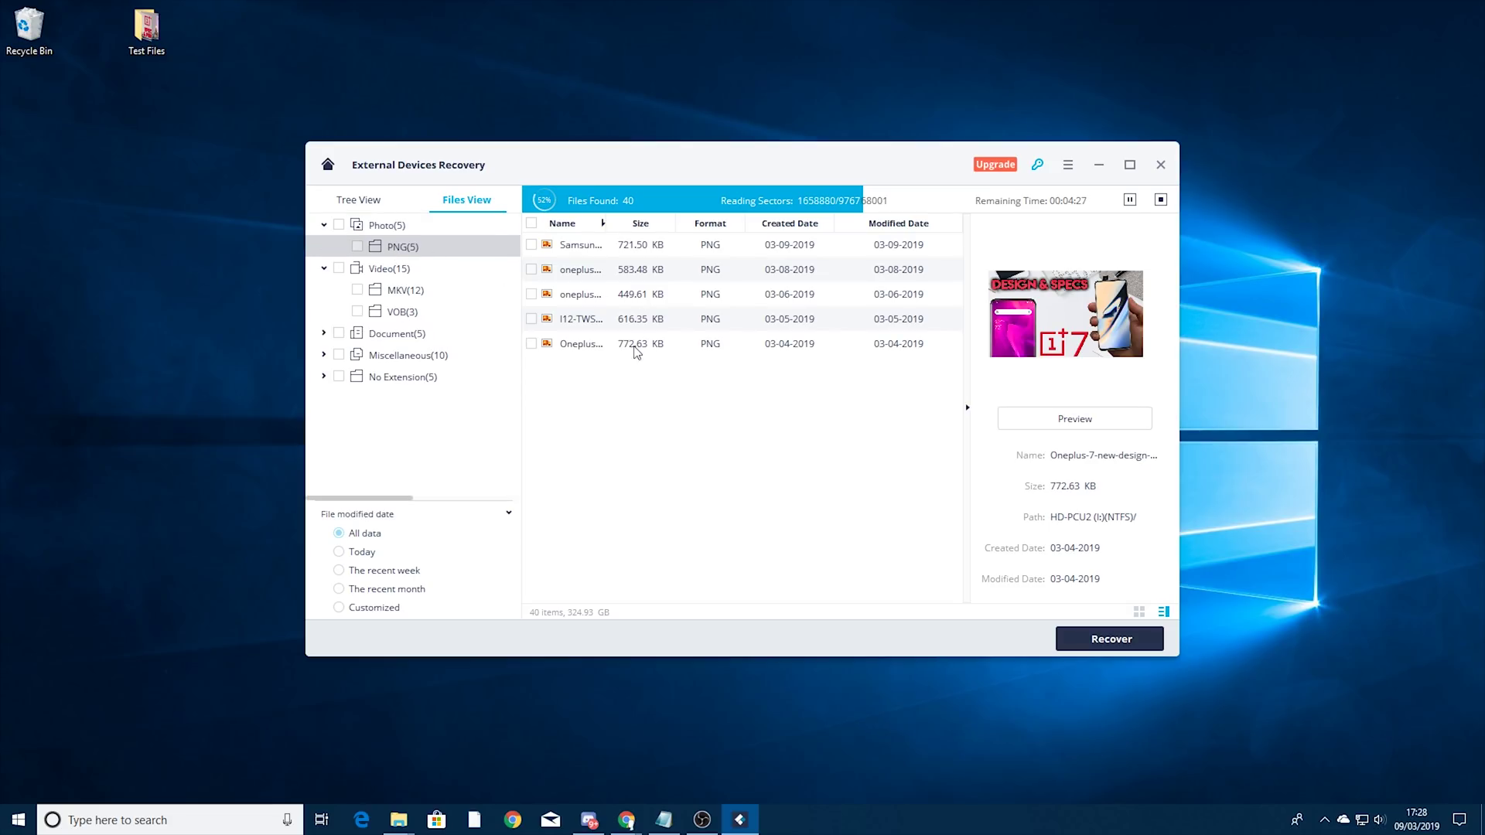
pyautogui.click(607, 345)
pyautogui.click(595, 326)
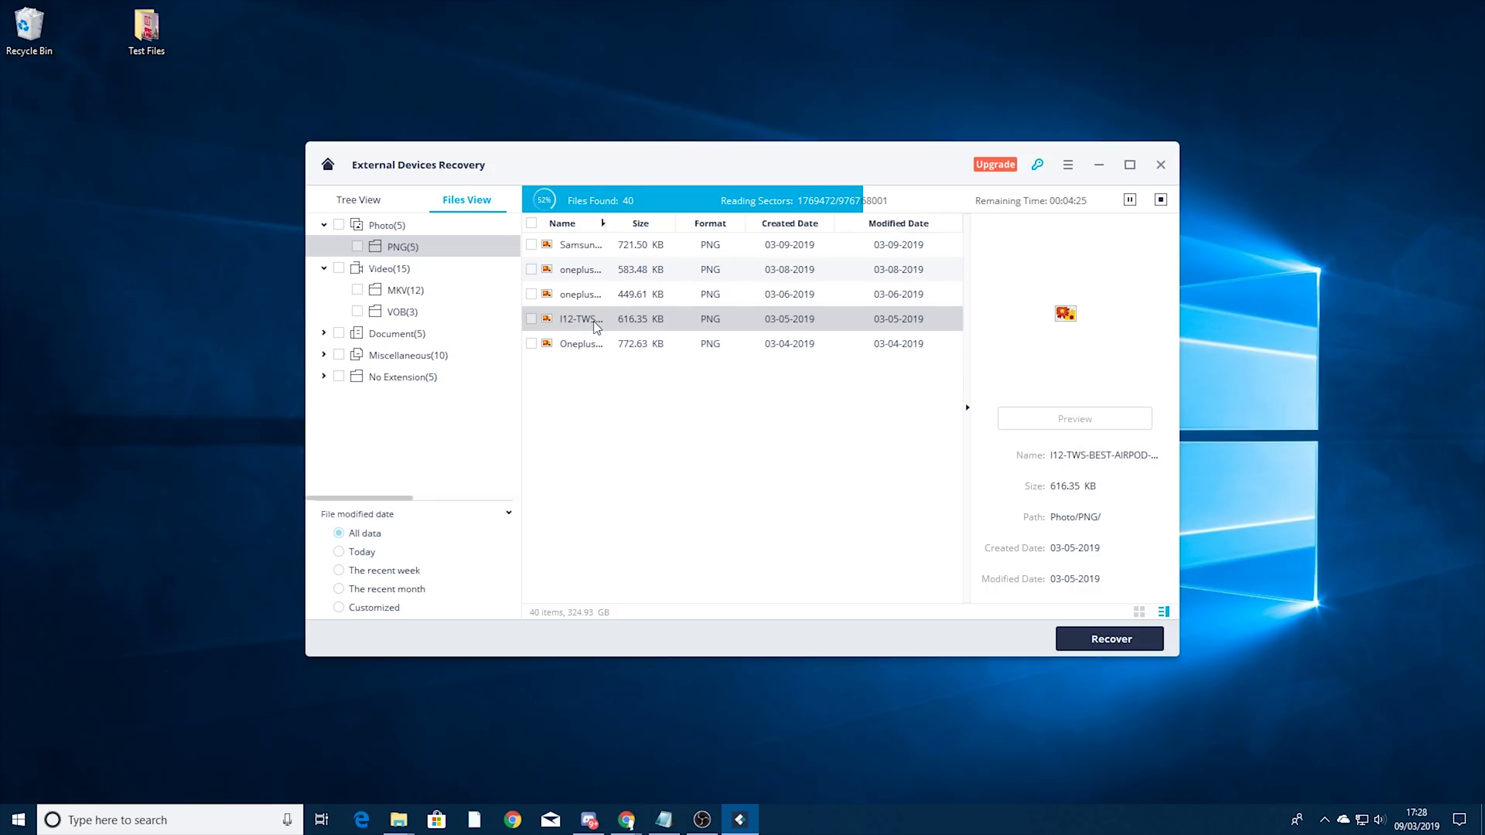
pyautogui.click(563, 297)
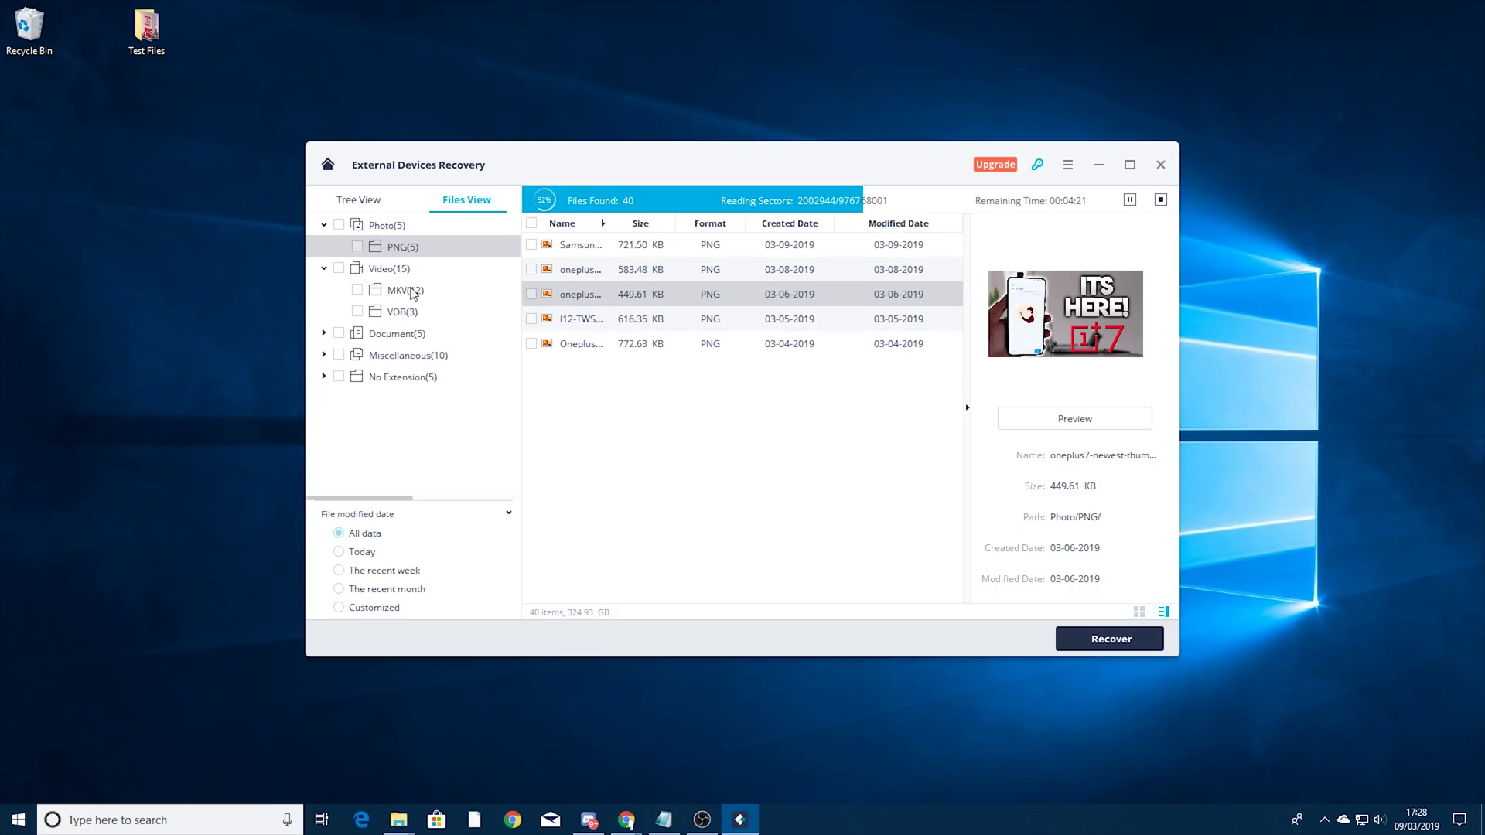
# Browse the MKV, PNG and Document results, then return to Tree View.
pyautogui.click(411, 292)
pyautogui.click(391, 246)
pyautogui.click(377, 338)
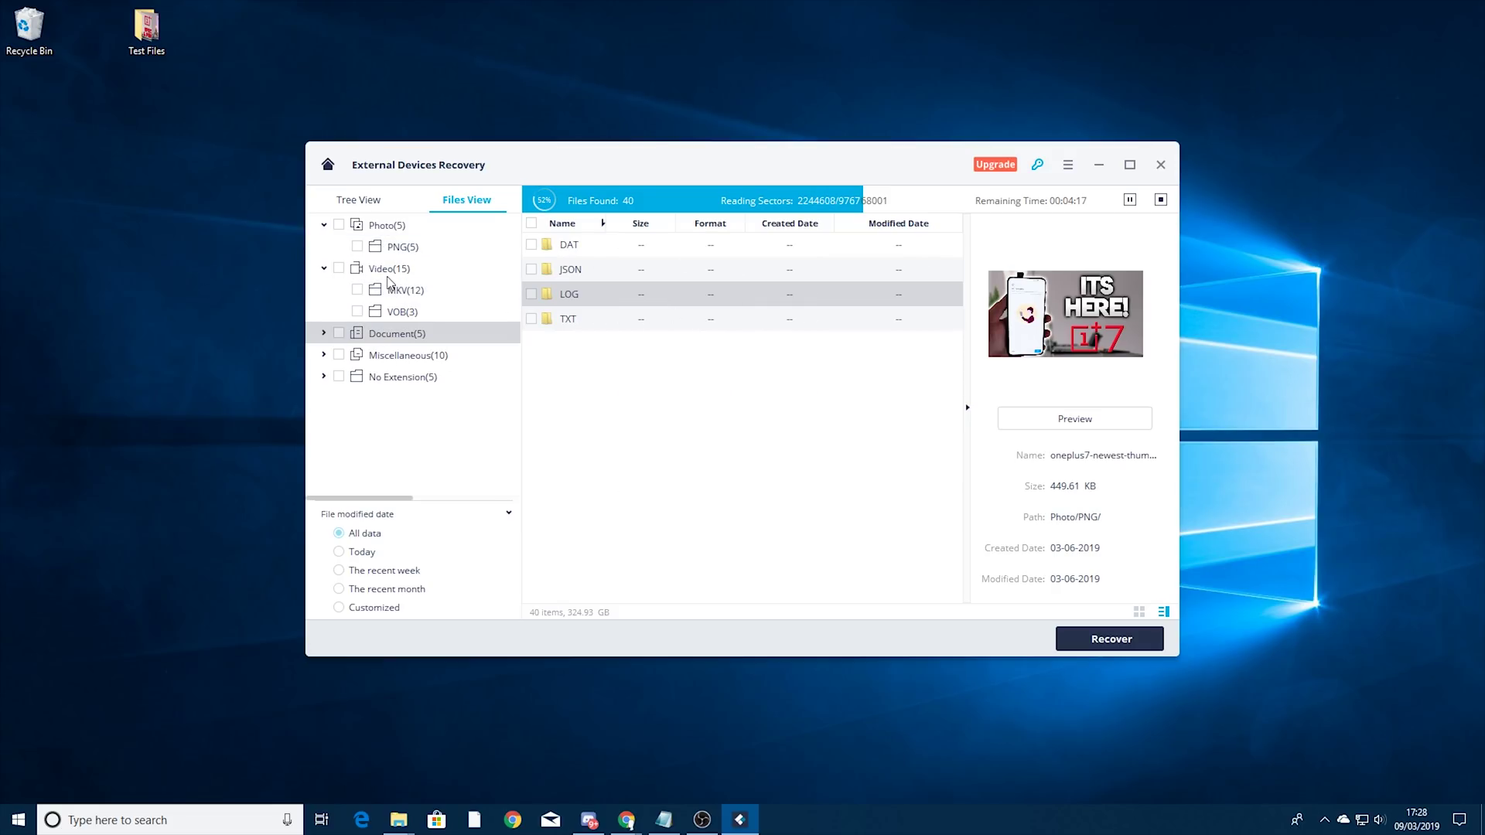
pyautogui.click(350, 202)
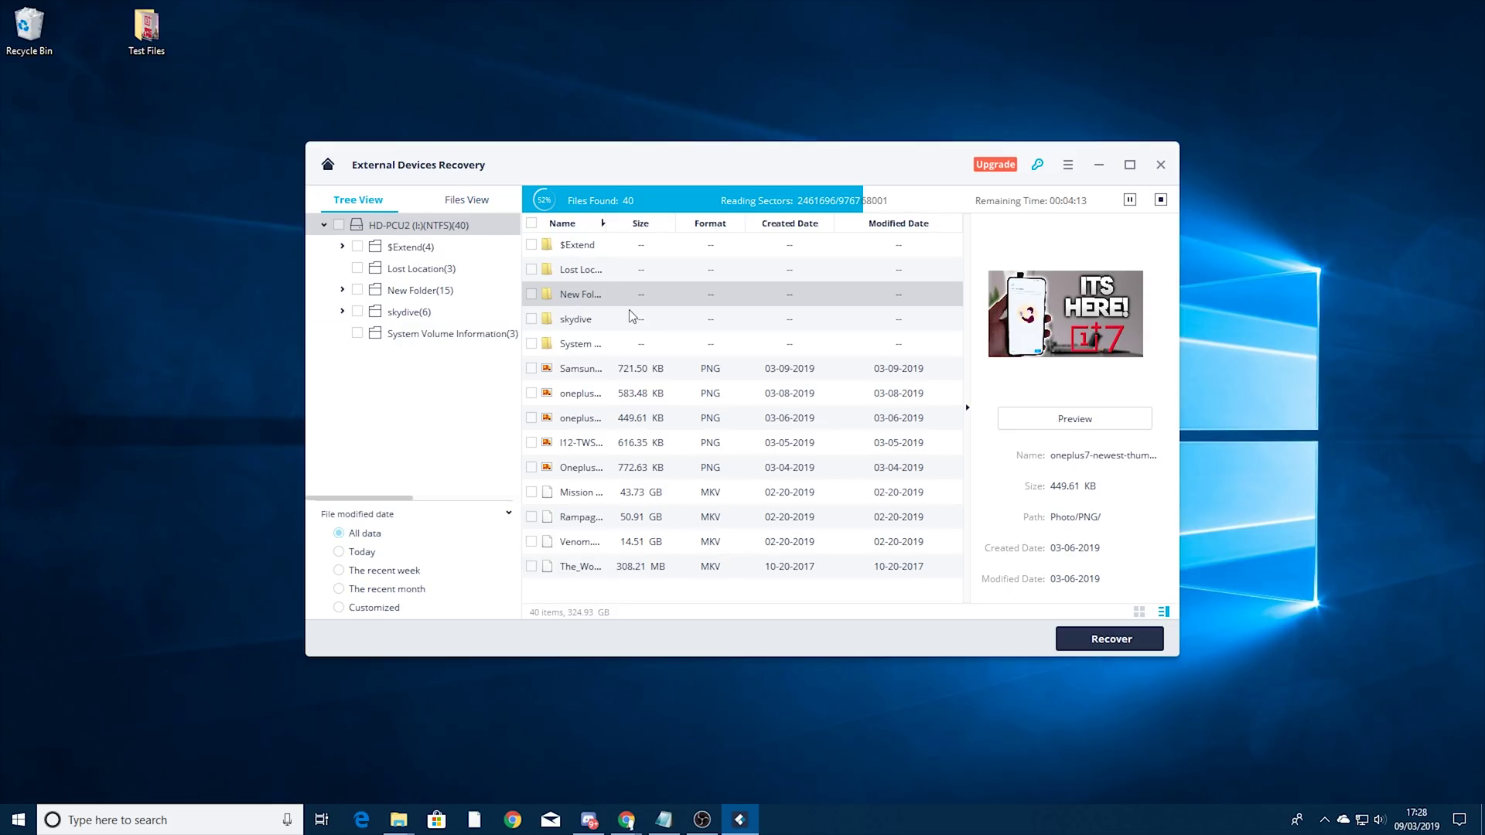
# Stop the I: drive scan, return to Recoverit's home screen, and switch to Chrome.
pyautogui.click(1161, 201)
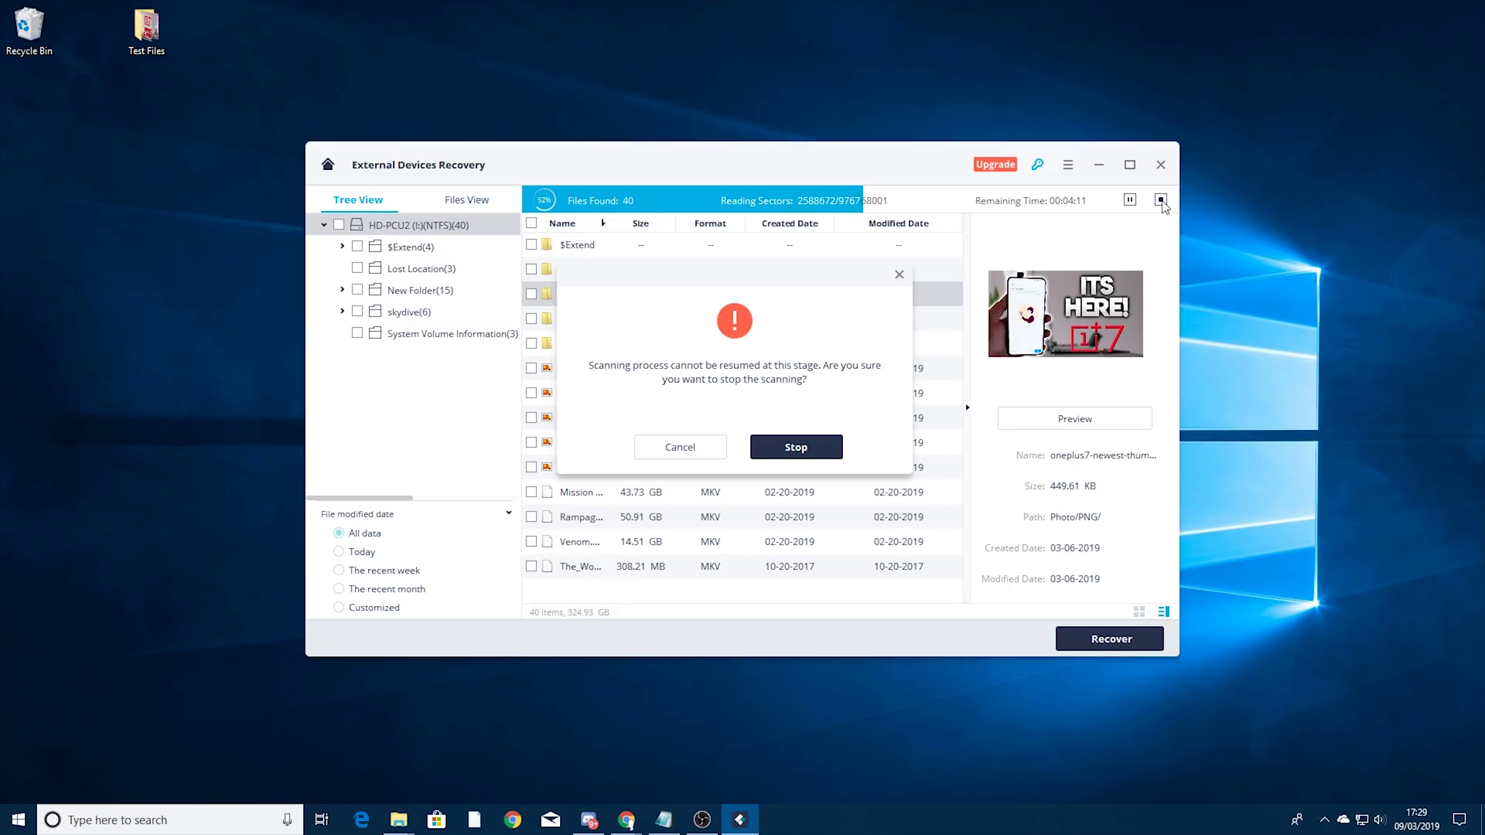
pyautogui.click(805, 446)
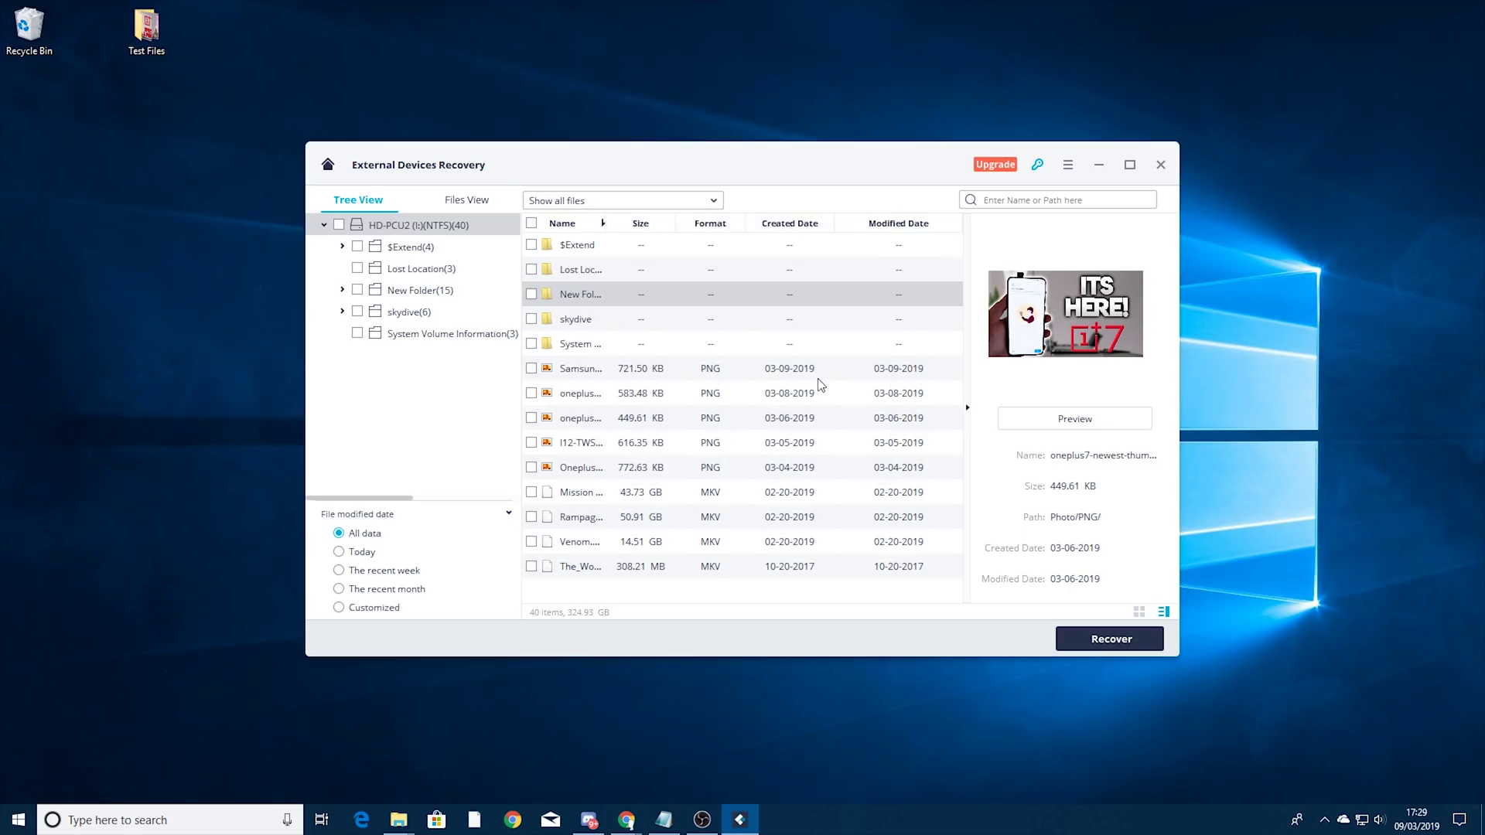
pyautogui.click(328, 165)
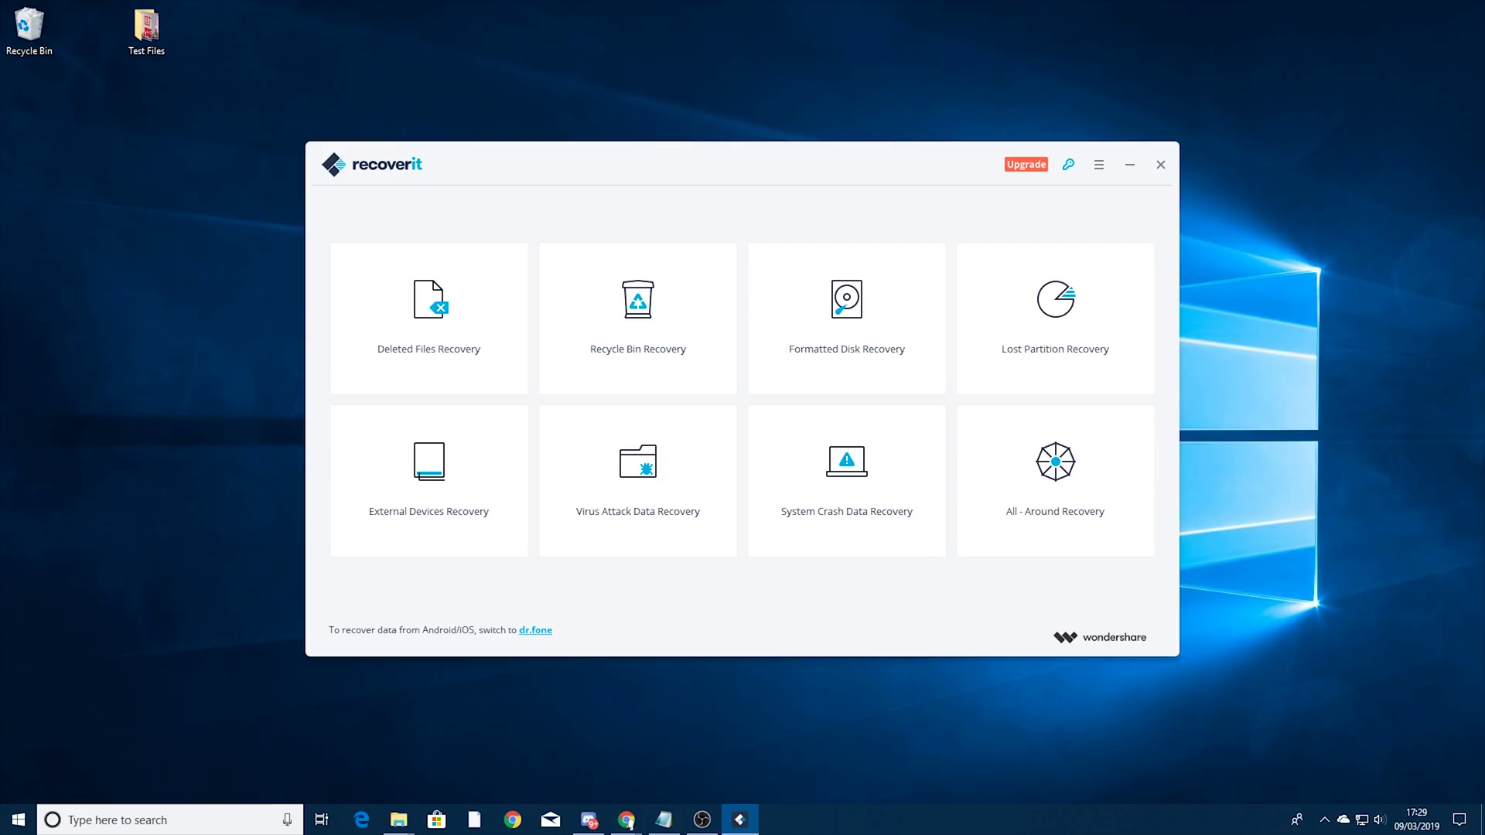
pyautogui.click(626, 820)
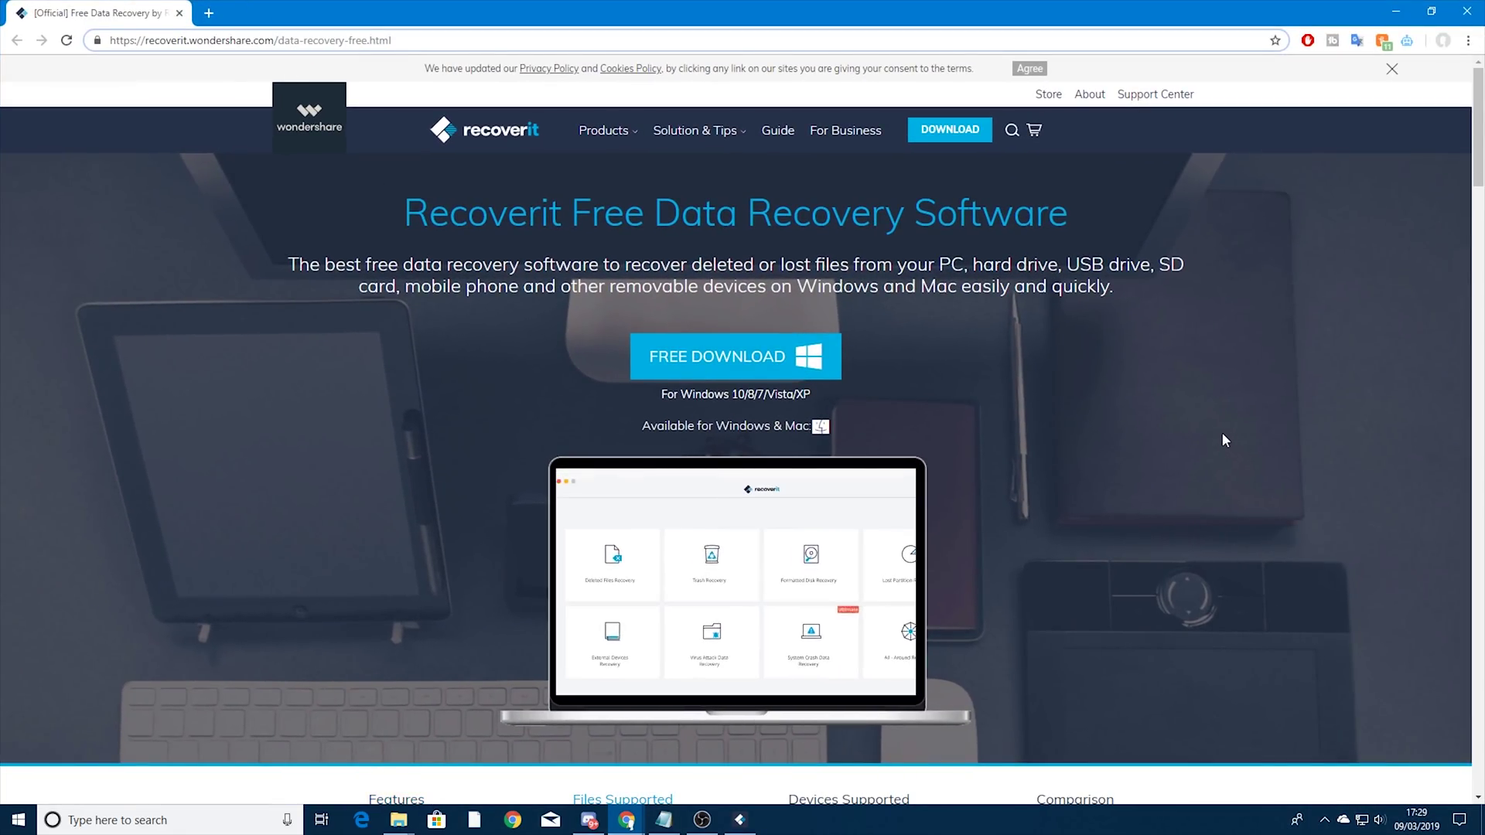
# Scroll through the Recoverit free download page's features and back to the top.
pyautogui.scroll(-1, 1163, 408)
pyautogui.scroll(1, 1114, 371)
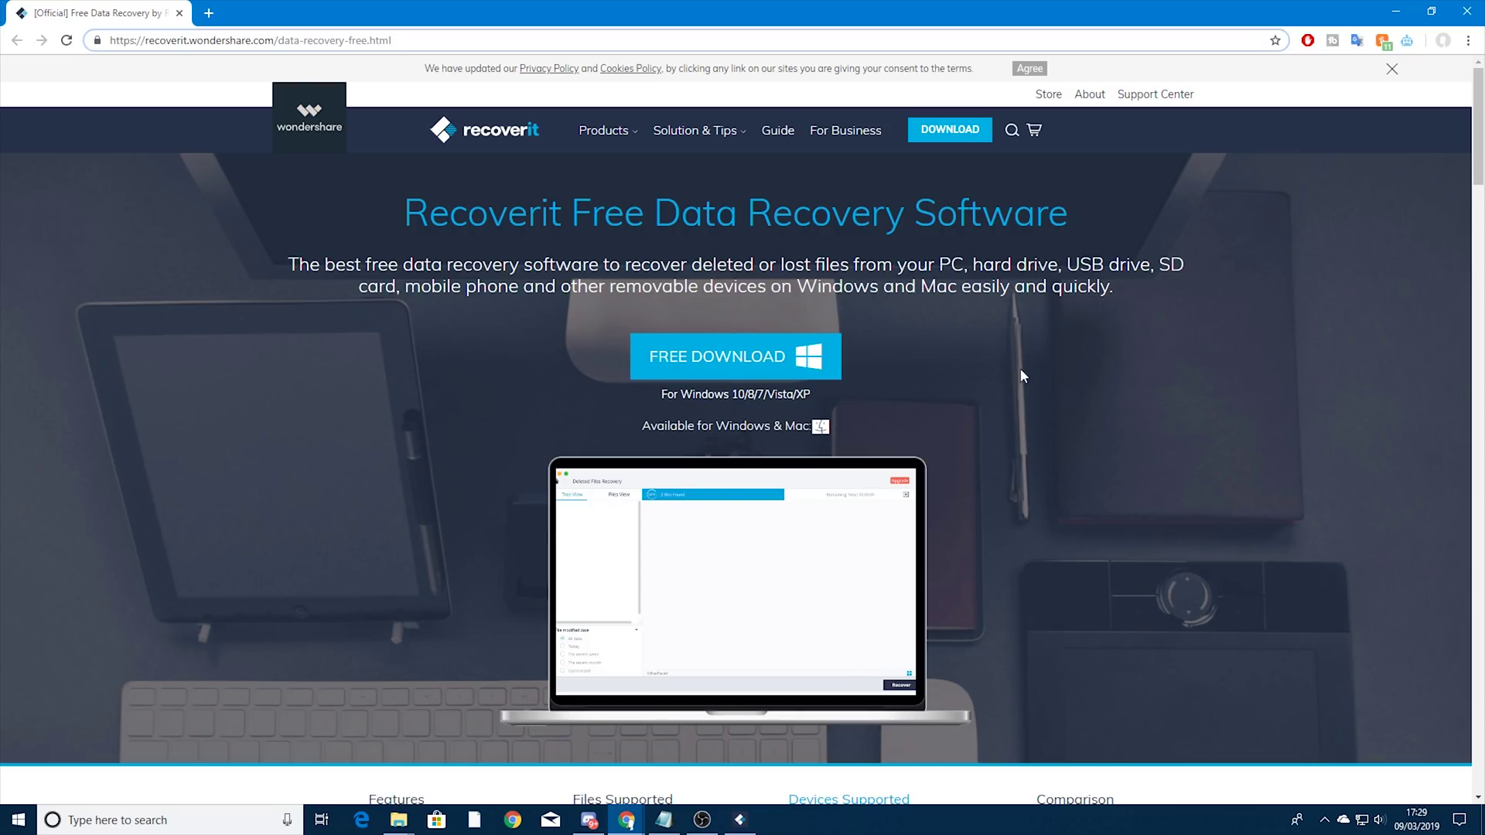
pyautogui.scroll(-3, 1086, 396)
pyautogui.scroll(-15, 1086, 393)
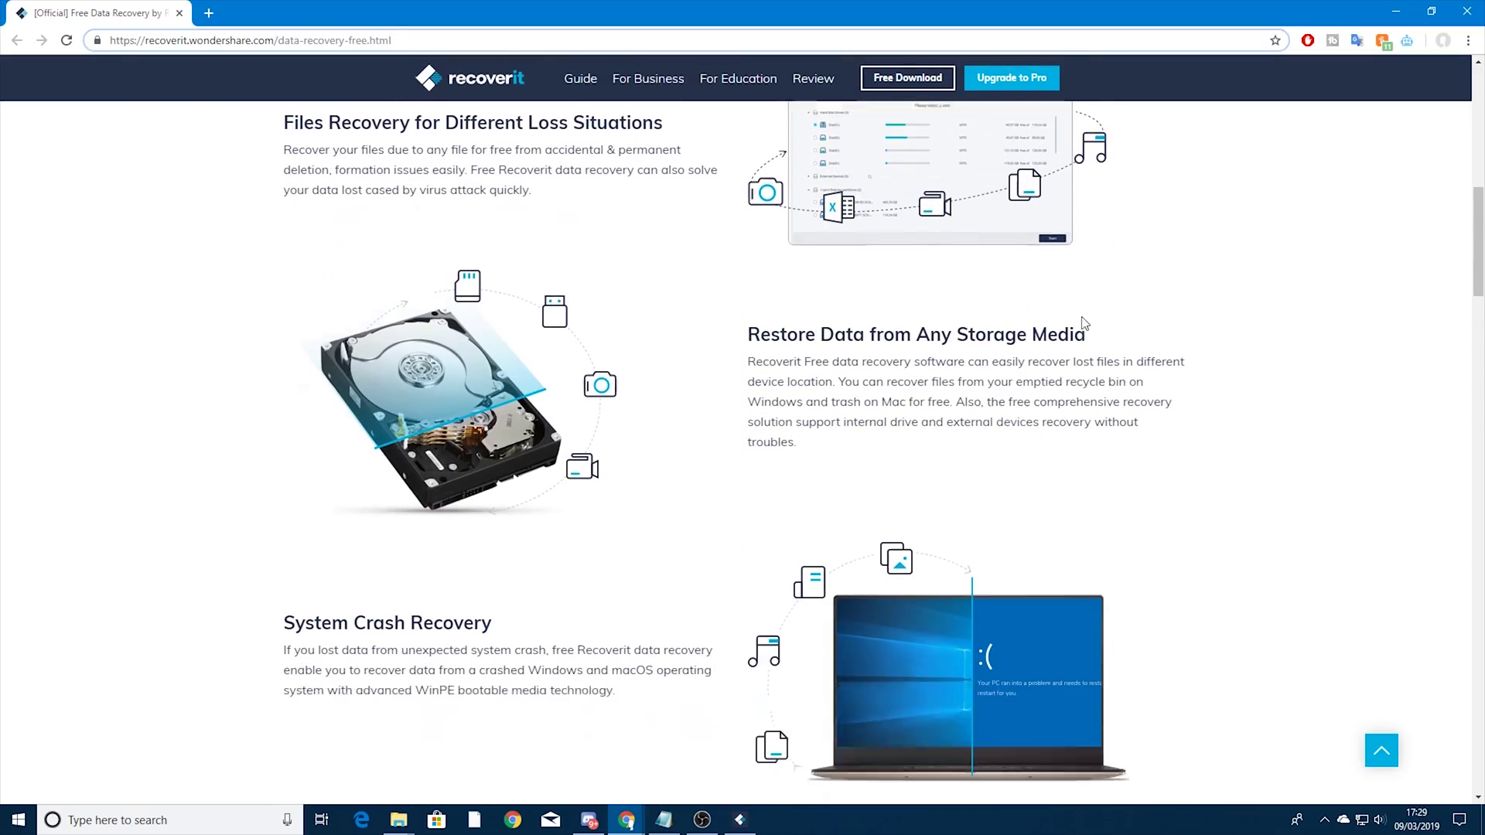
pyautogui.scroll(18, 1114, 402)
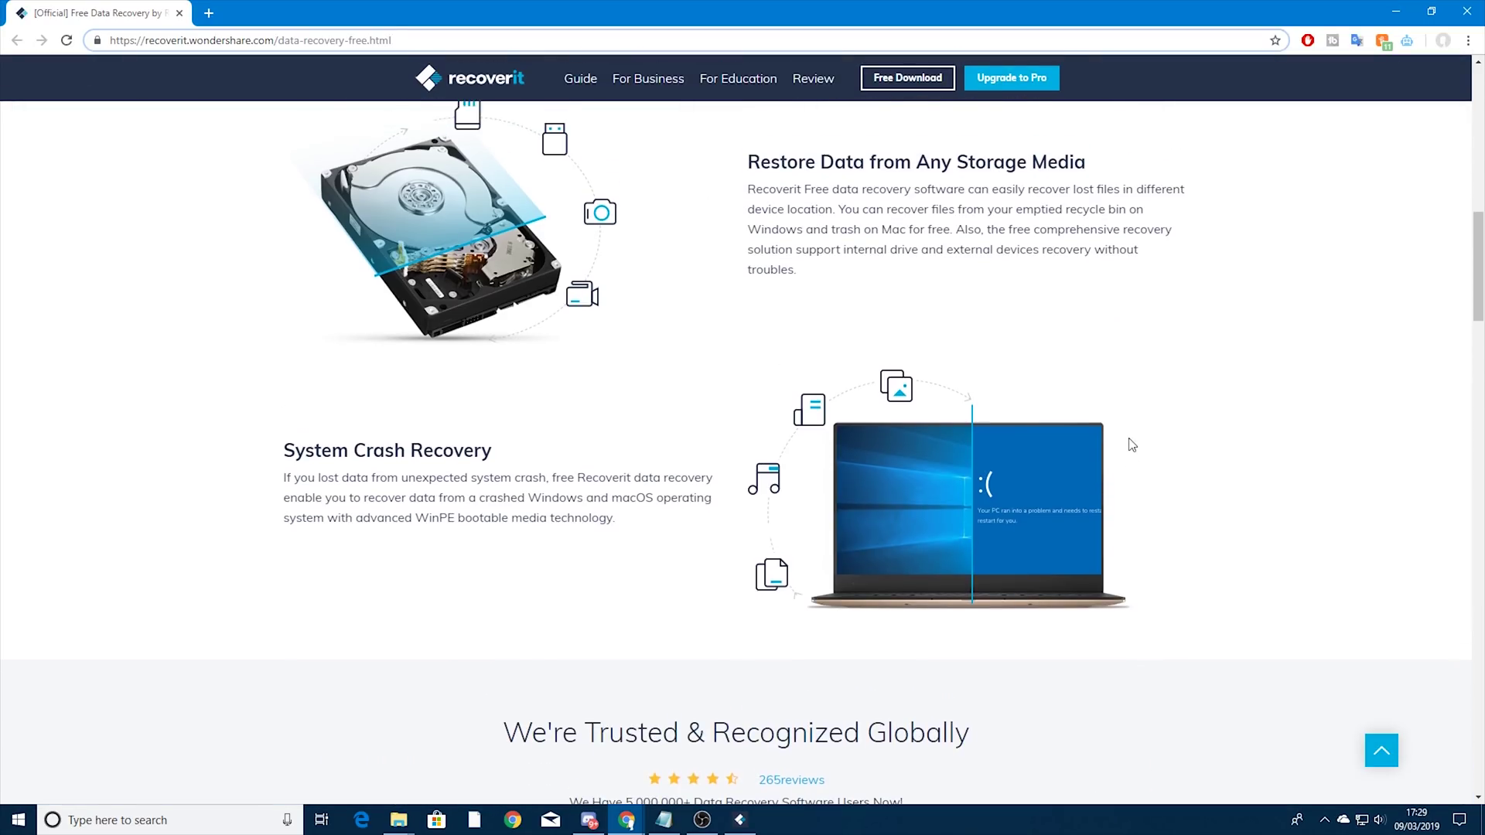
pyautogui.scroll(1, 1134, 467)
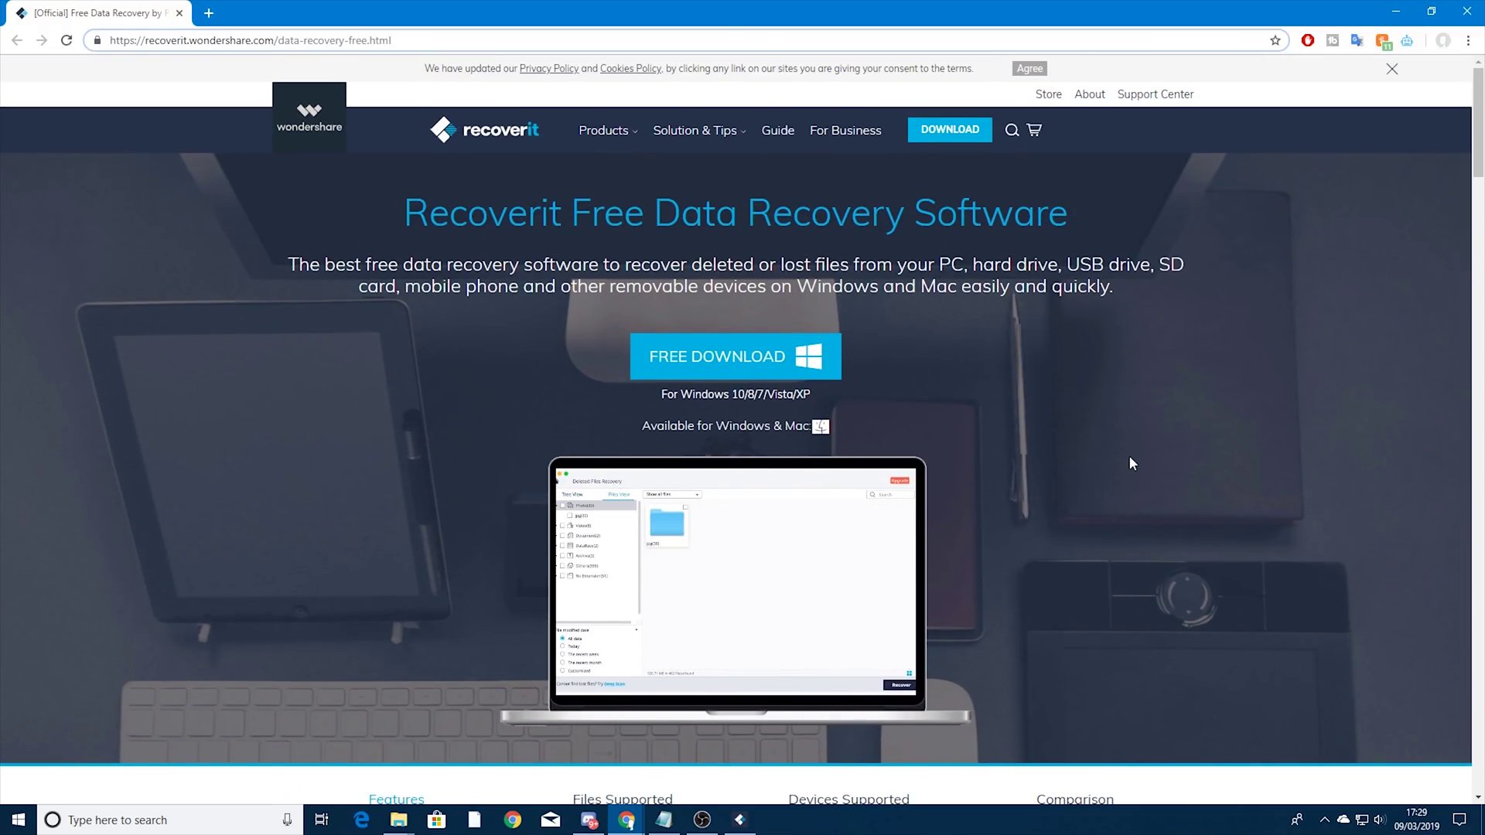